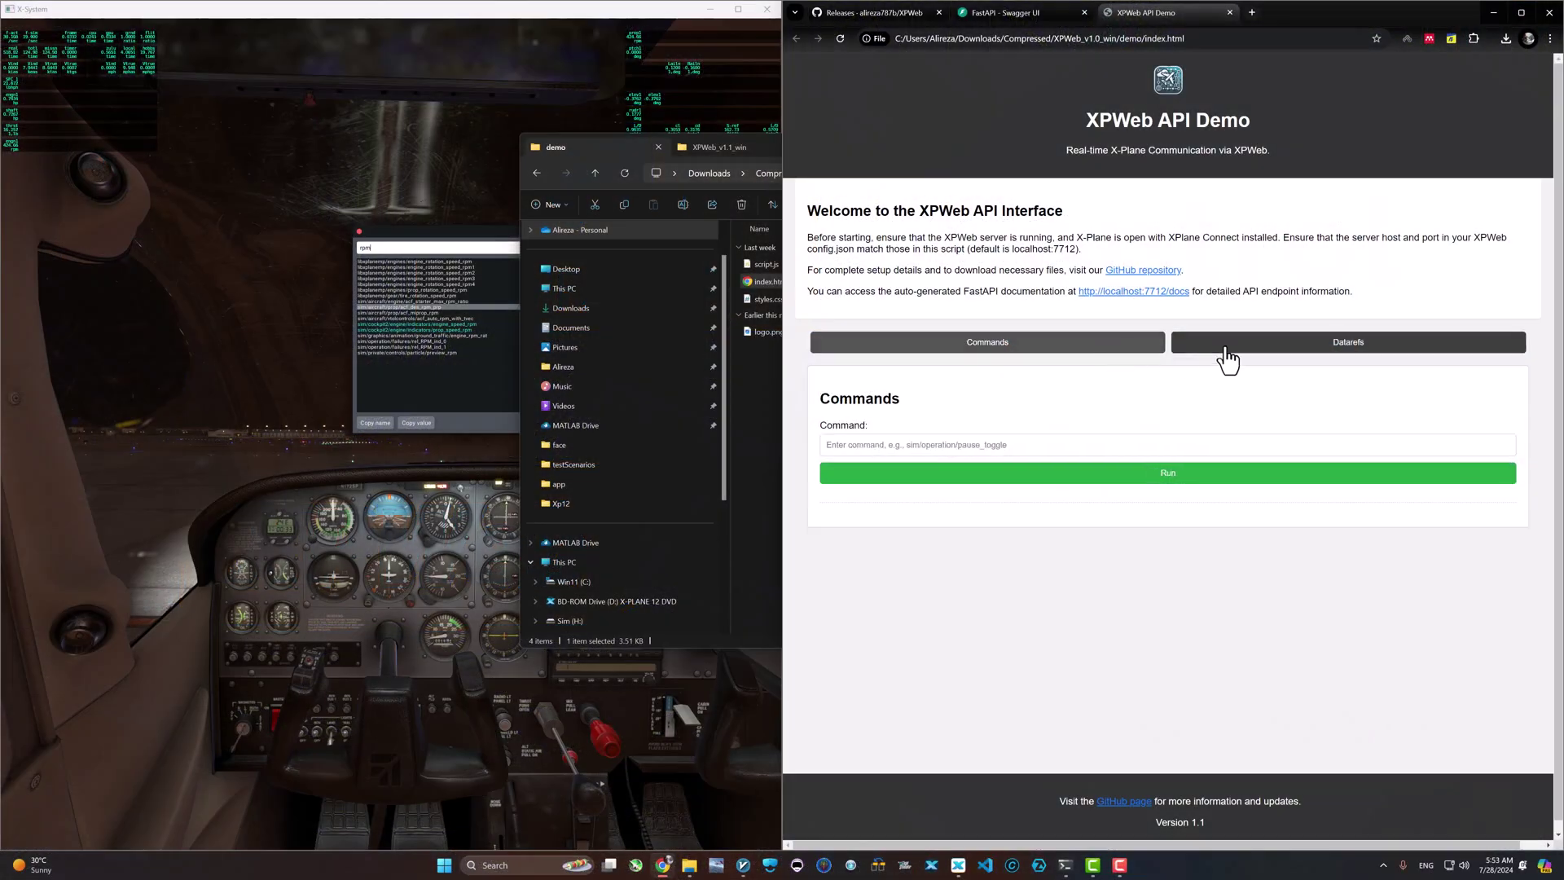
# Show the Datarefs section of the demo page and clear the rpm search term in DataRefTool
pyautogui.click(1250, 348)
pyautogui.click(394, 257)
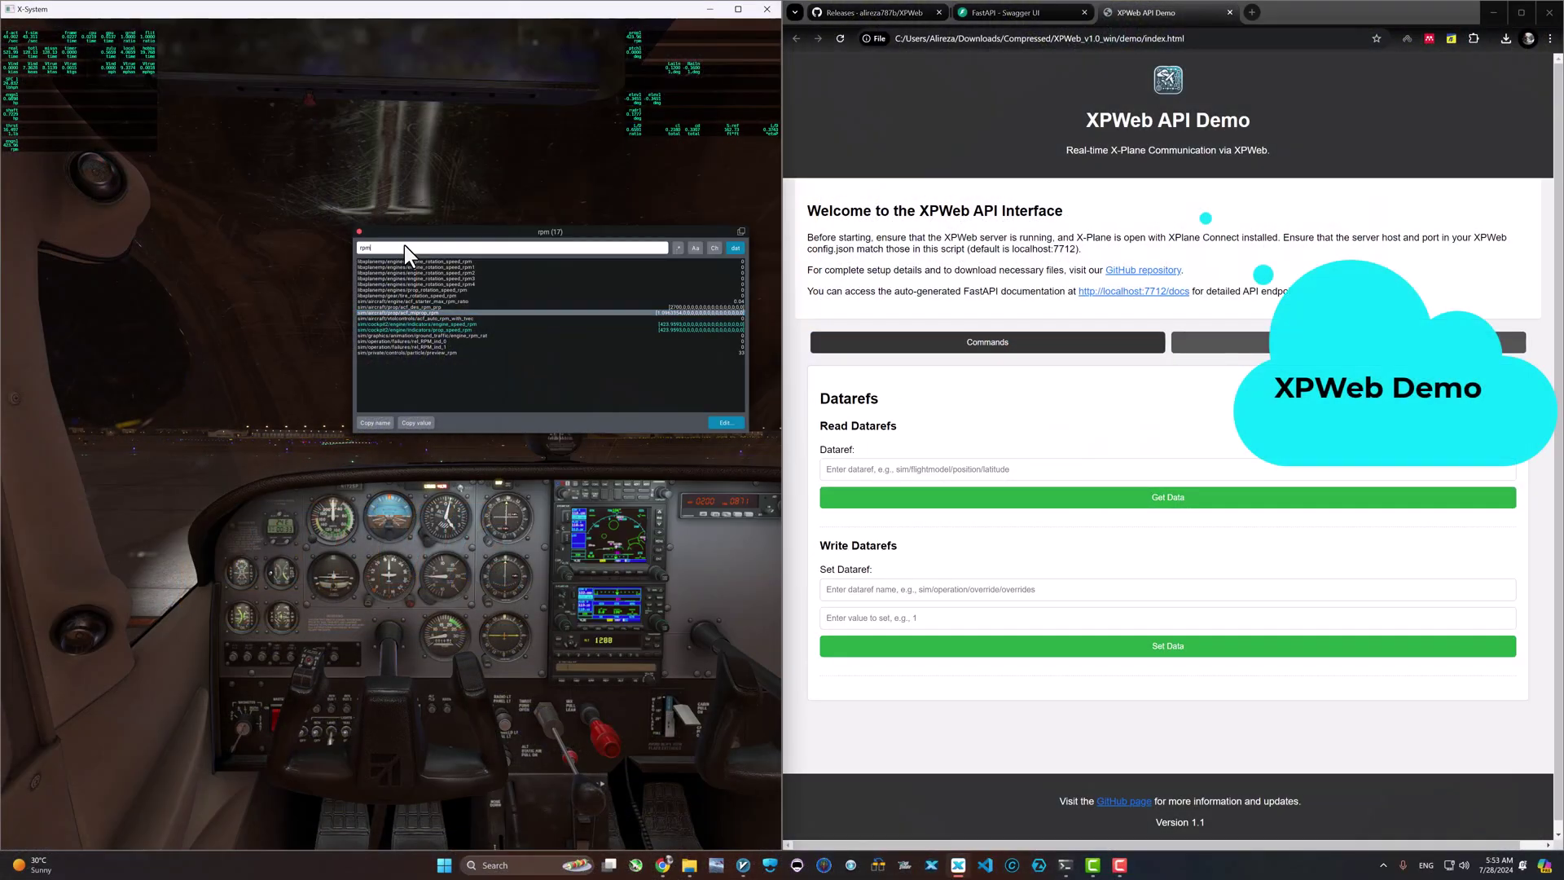
pyautogui.press('BackSpace')
pyautogui.press('BackSpace')
pyautogui.press('BackSpace')
# Read laminar/c172/fuel/fuel_quantity_L through the demo page, checking the result in both JSON and formatted form
pyautogui.click(379, 398)
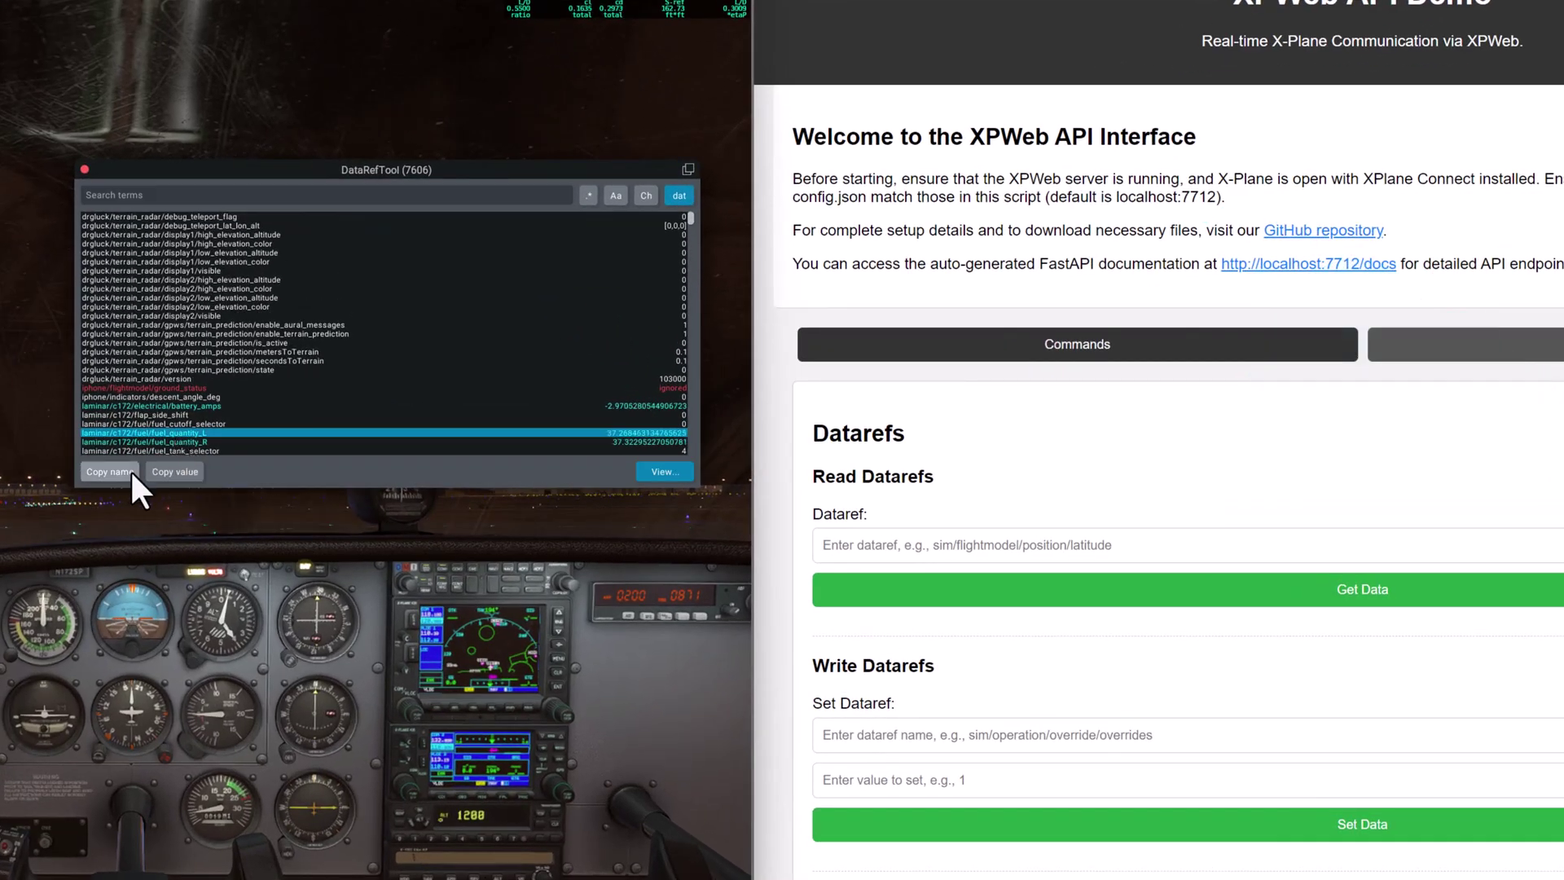
pyautogui.click(132, 473)
pyautogui.click(982, 544)
pyautogui.hotkey('ctrl', 'v')
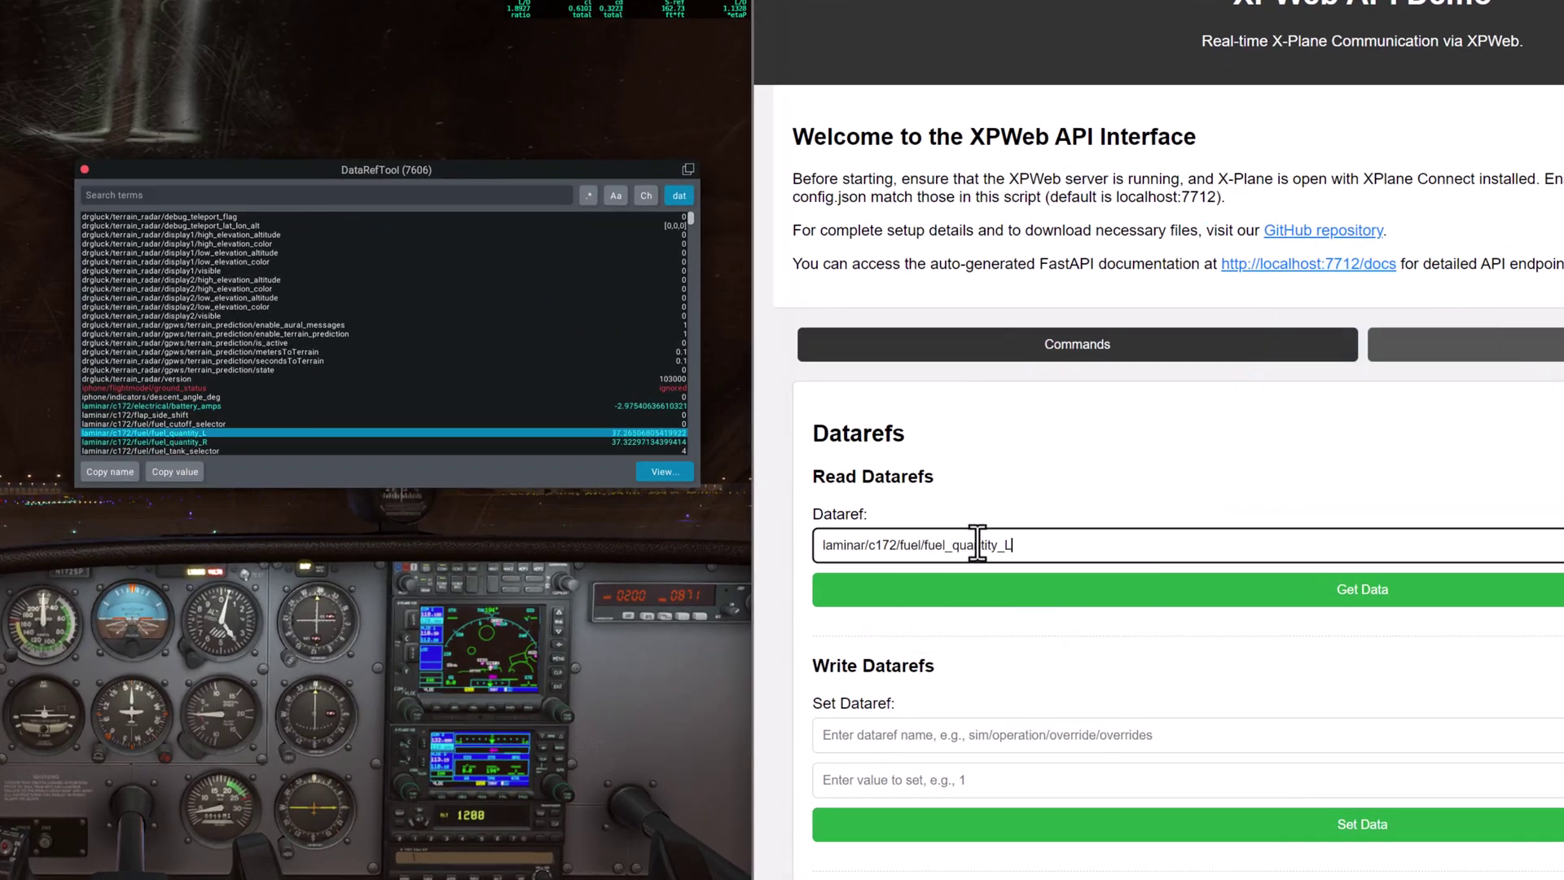
pyautogui.click(1019, 604)
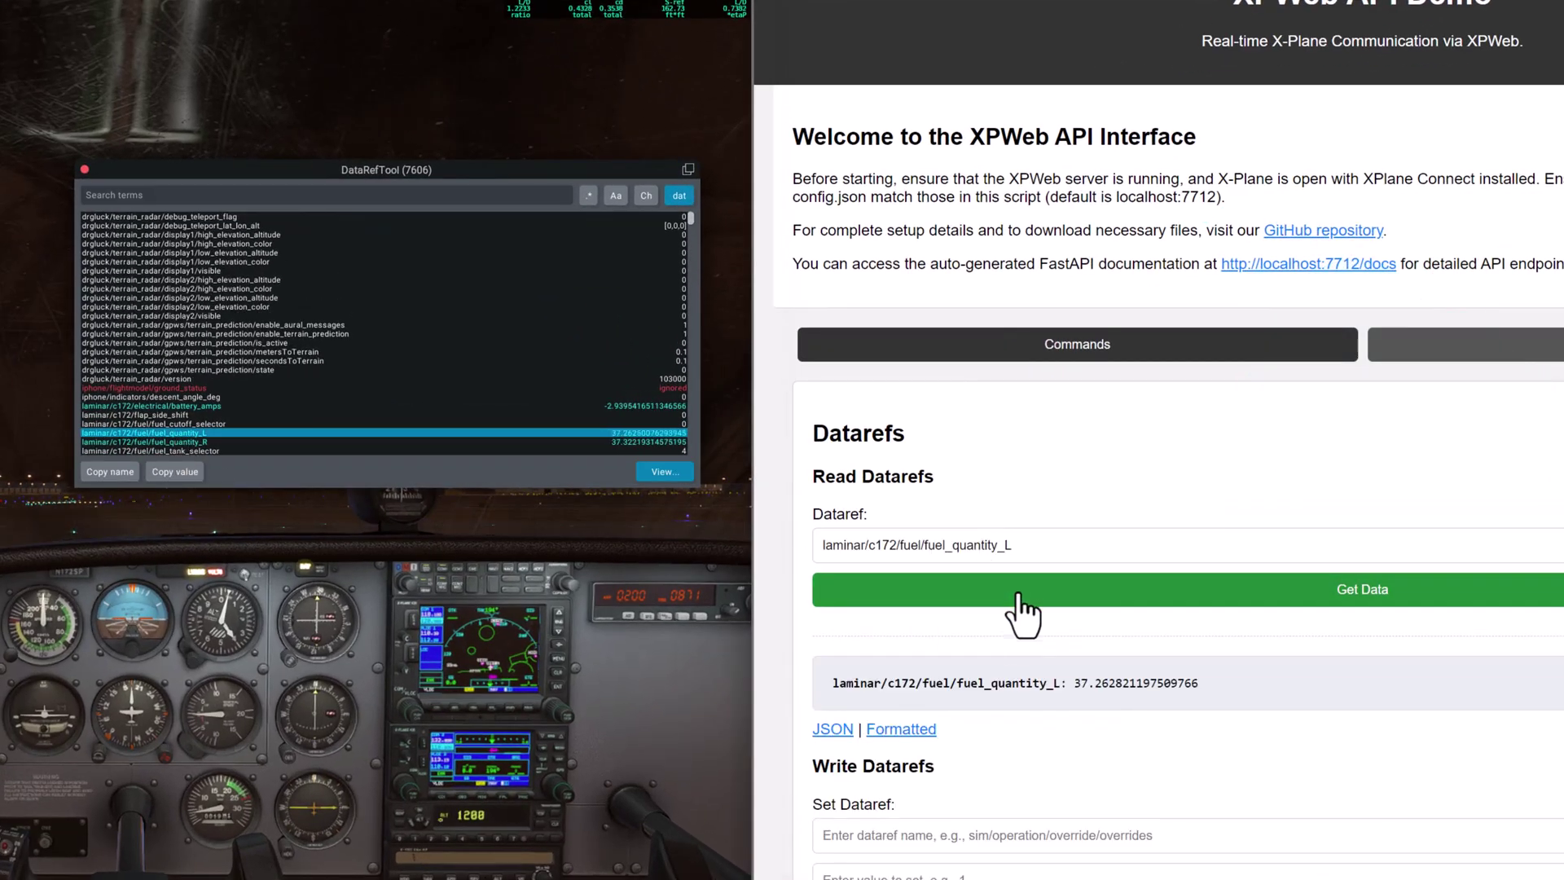
pyautogui.click(833, 729)
pyautogui.click(907, 730)
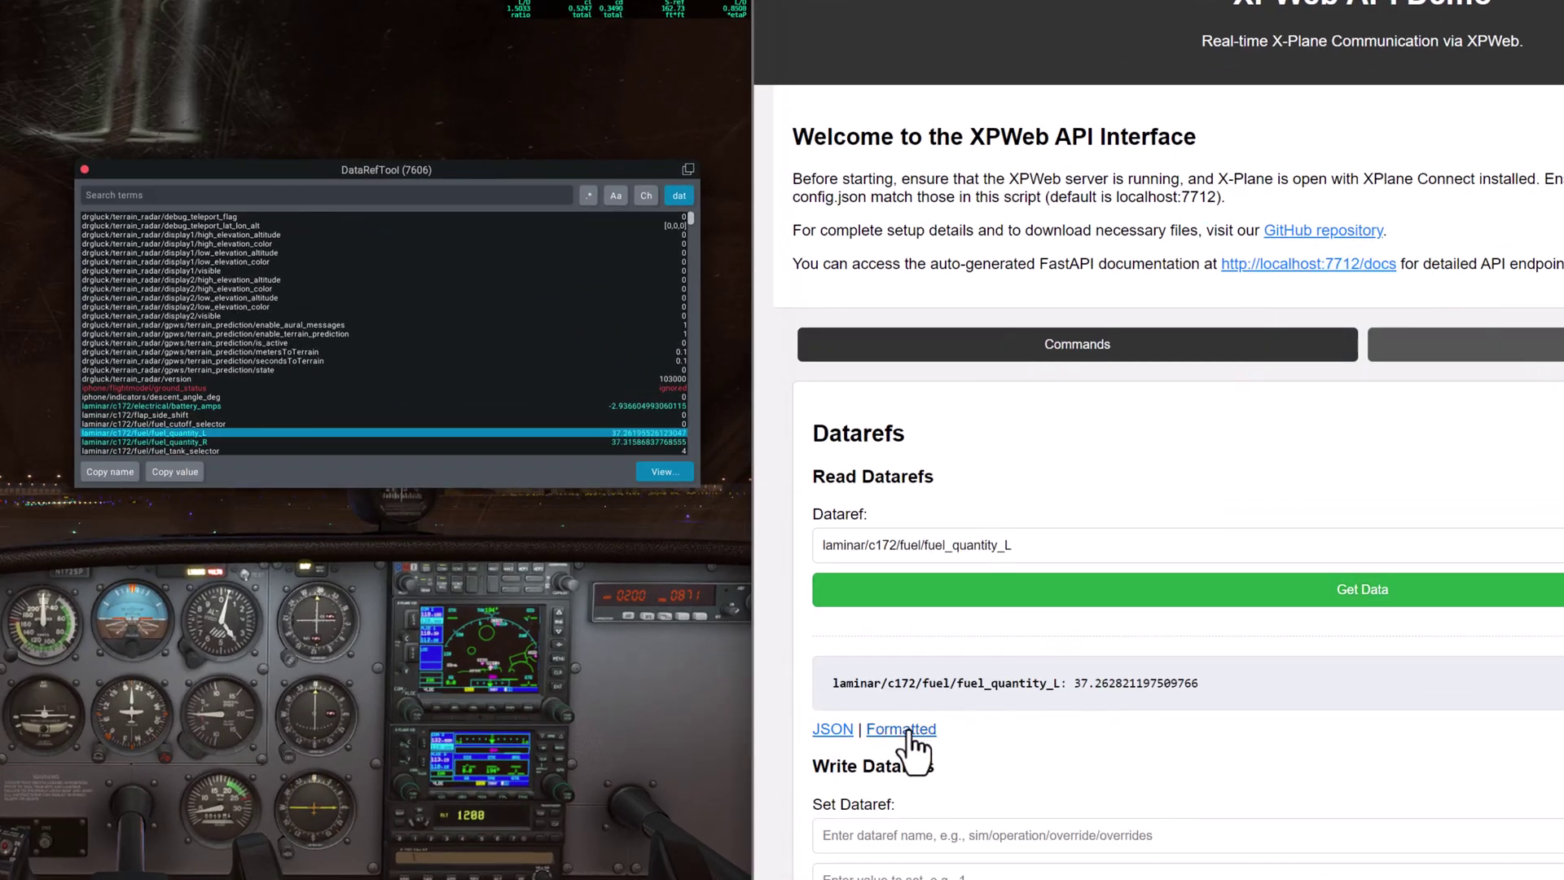
# Add laminar/c172/fuel/fuel_quantity_R to the comma-separated dataref query and fetch both fuel quantities
pyautogui.click(1053, 545)
pyautogui.write(',')
pyautogui.hotkey('ctrl', 'v')
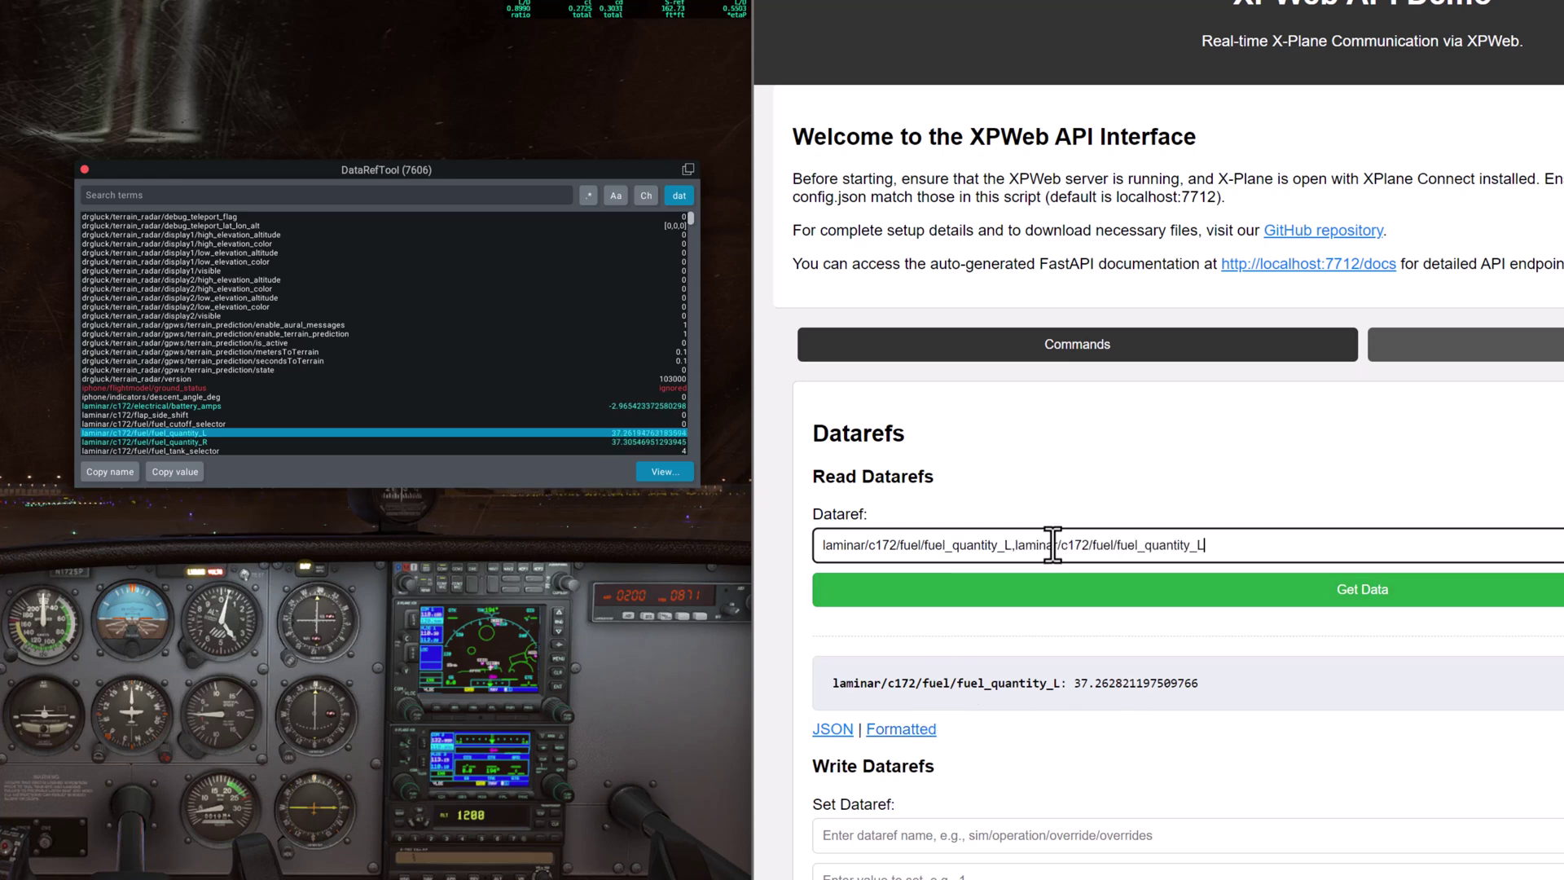
pyautogui.click(1167, 620)
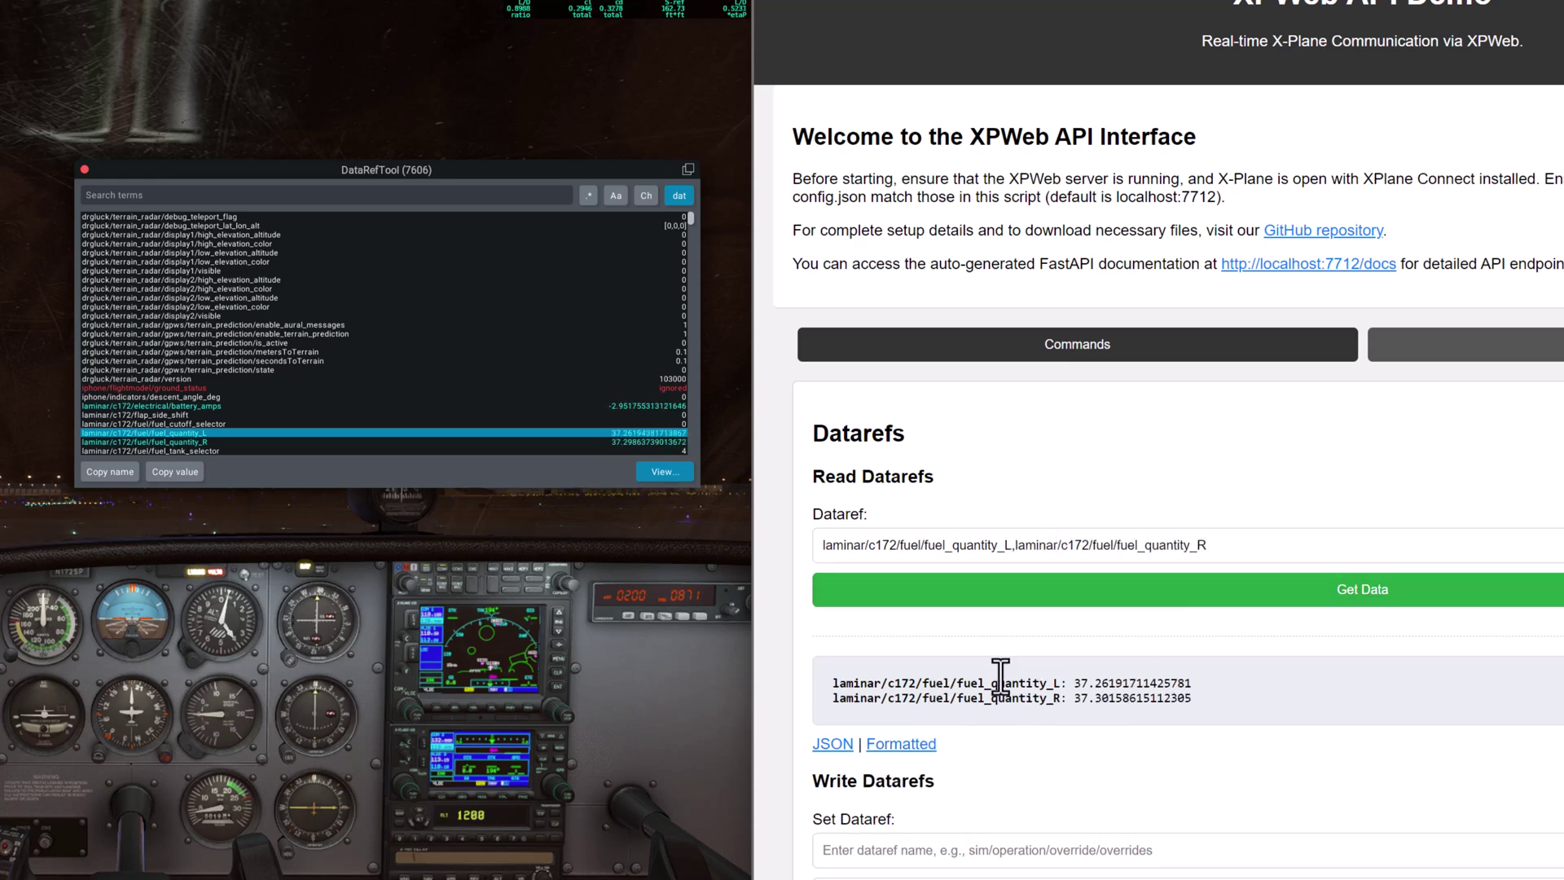
pyautogui.click(1048, 622)
pyautogui.click(1049, 626)
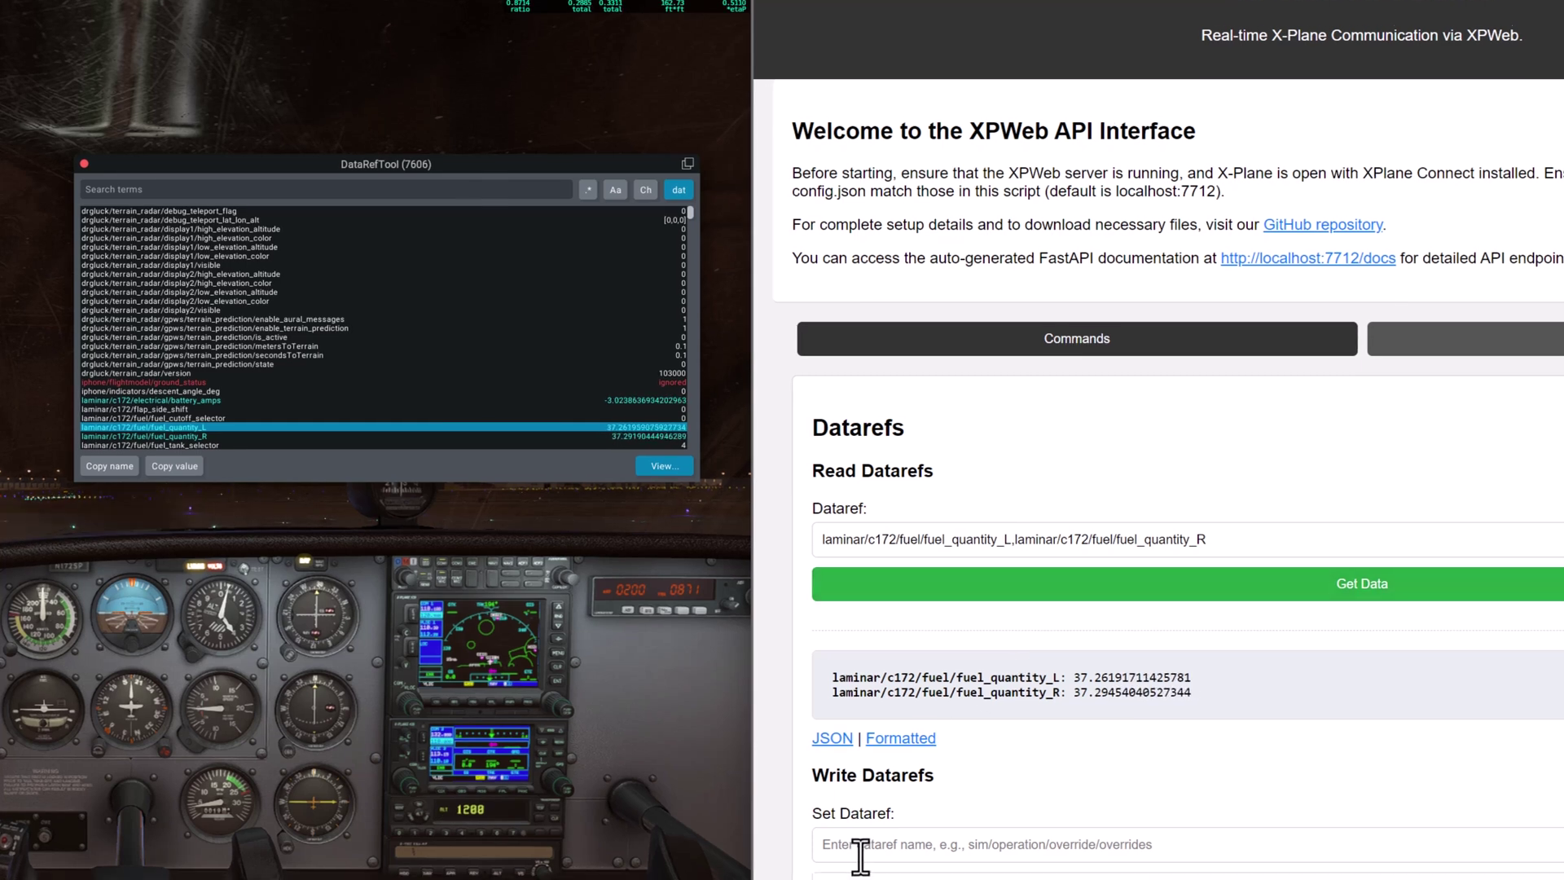
# Enter sim/operation/override/override_adf as the name of the dataref to write
pyautogui.click(872, 767)
pyautogui.click(872, 733)
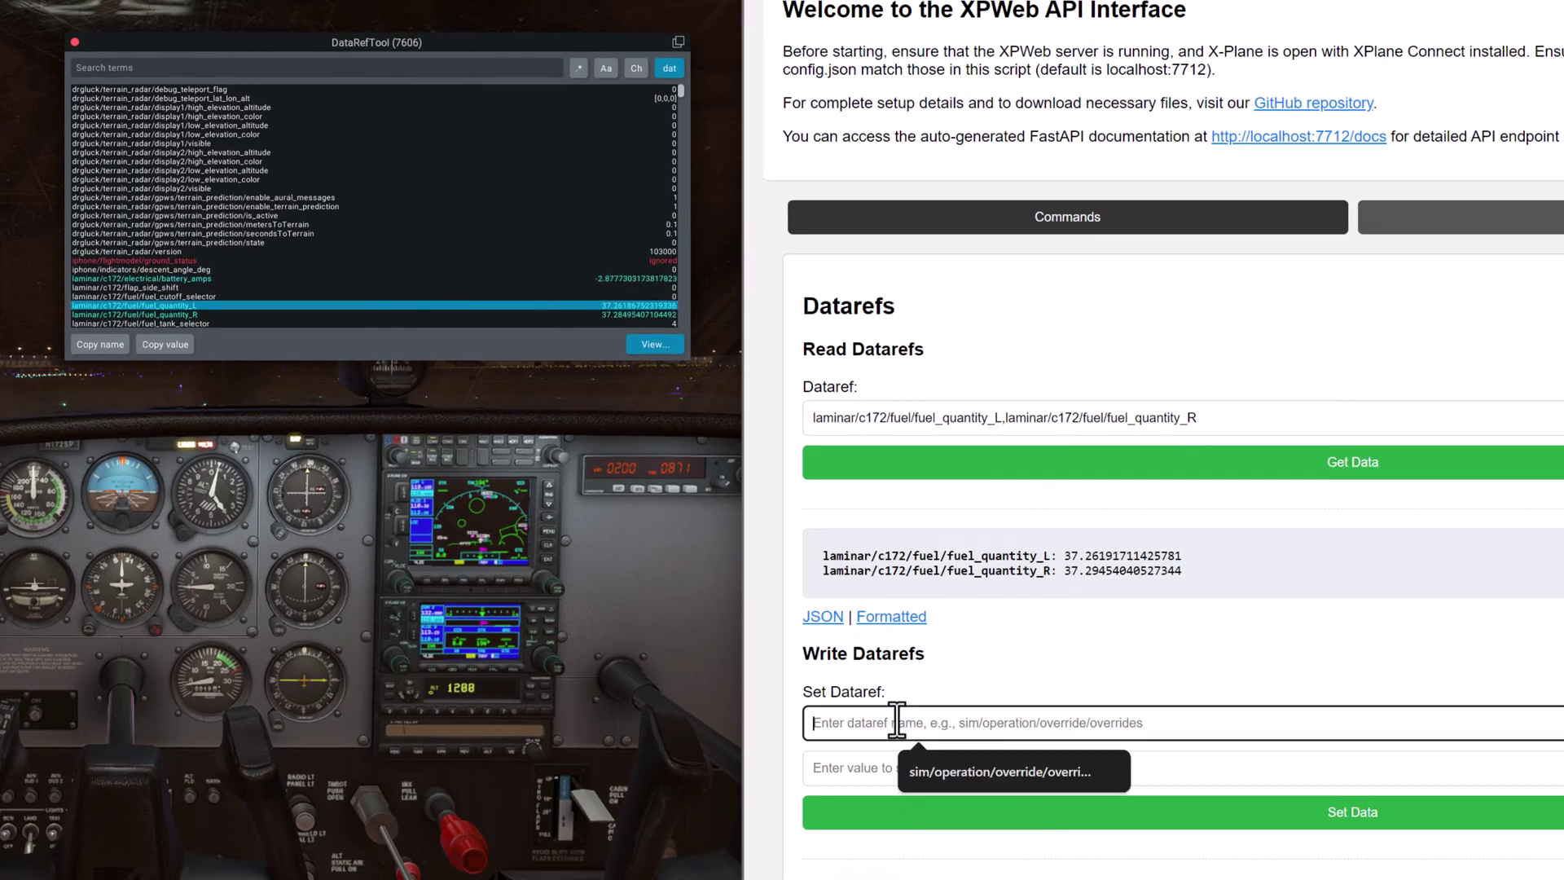
pyautogui.click(1002, 772)
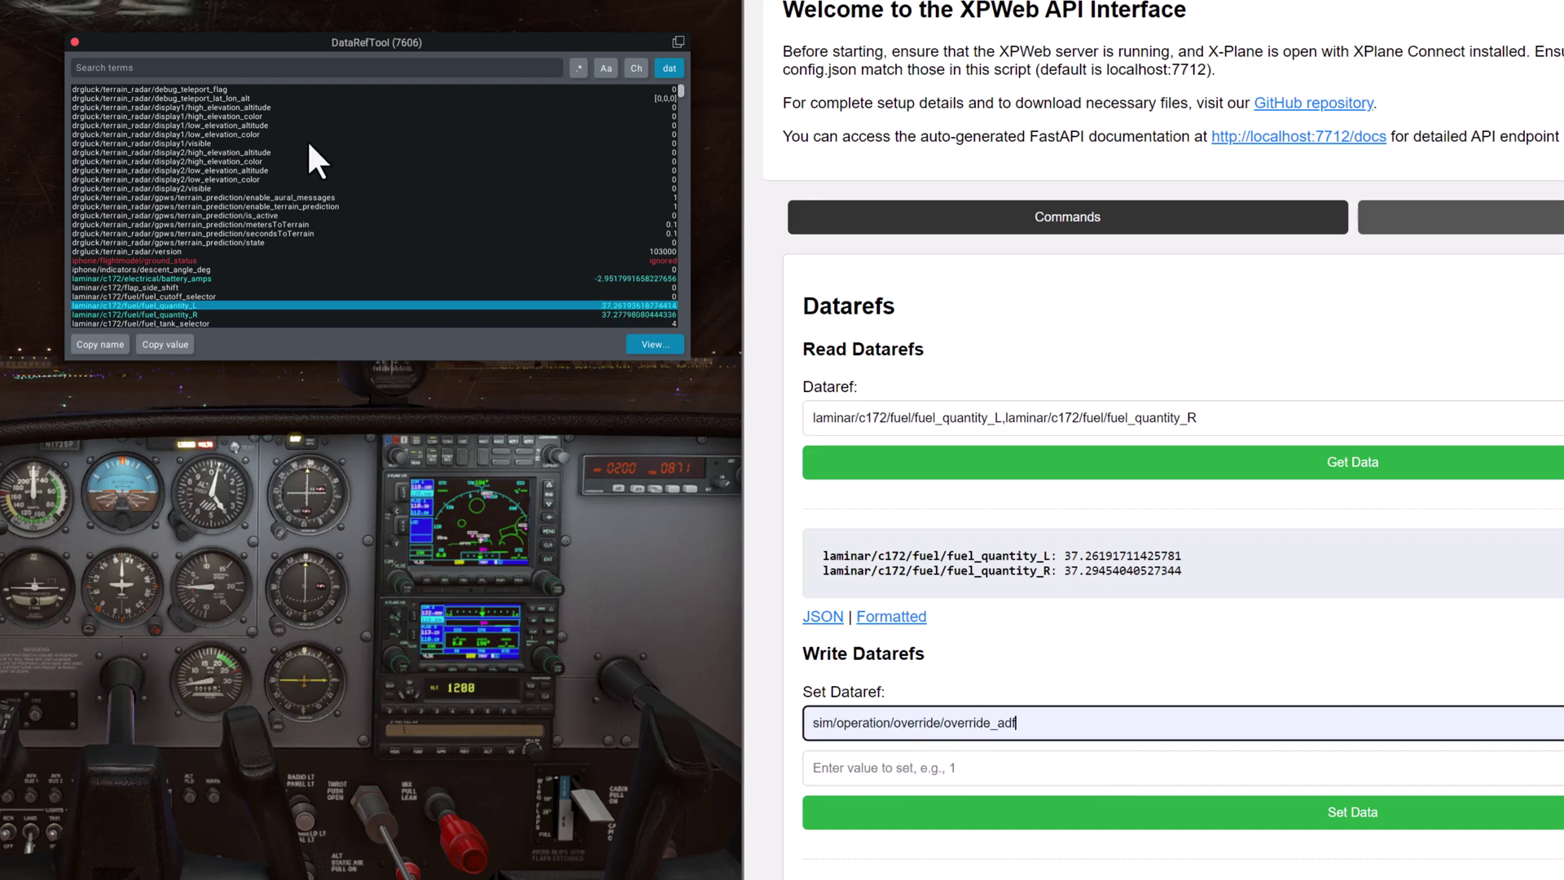
# Search DataRefTool for override_a to monitor the matching override datarefs
pyautogui.click(232, 71)
pyautogui.write('override')
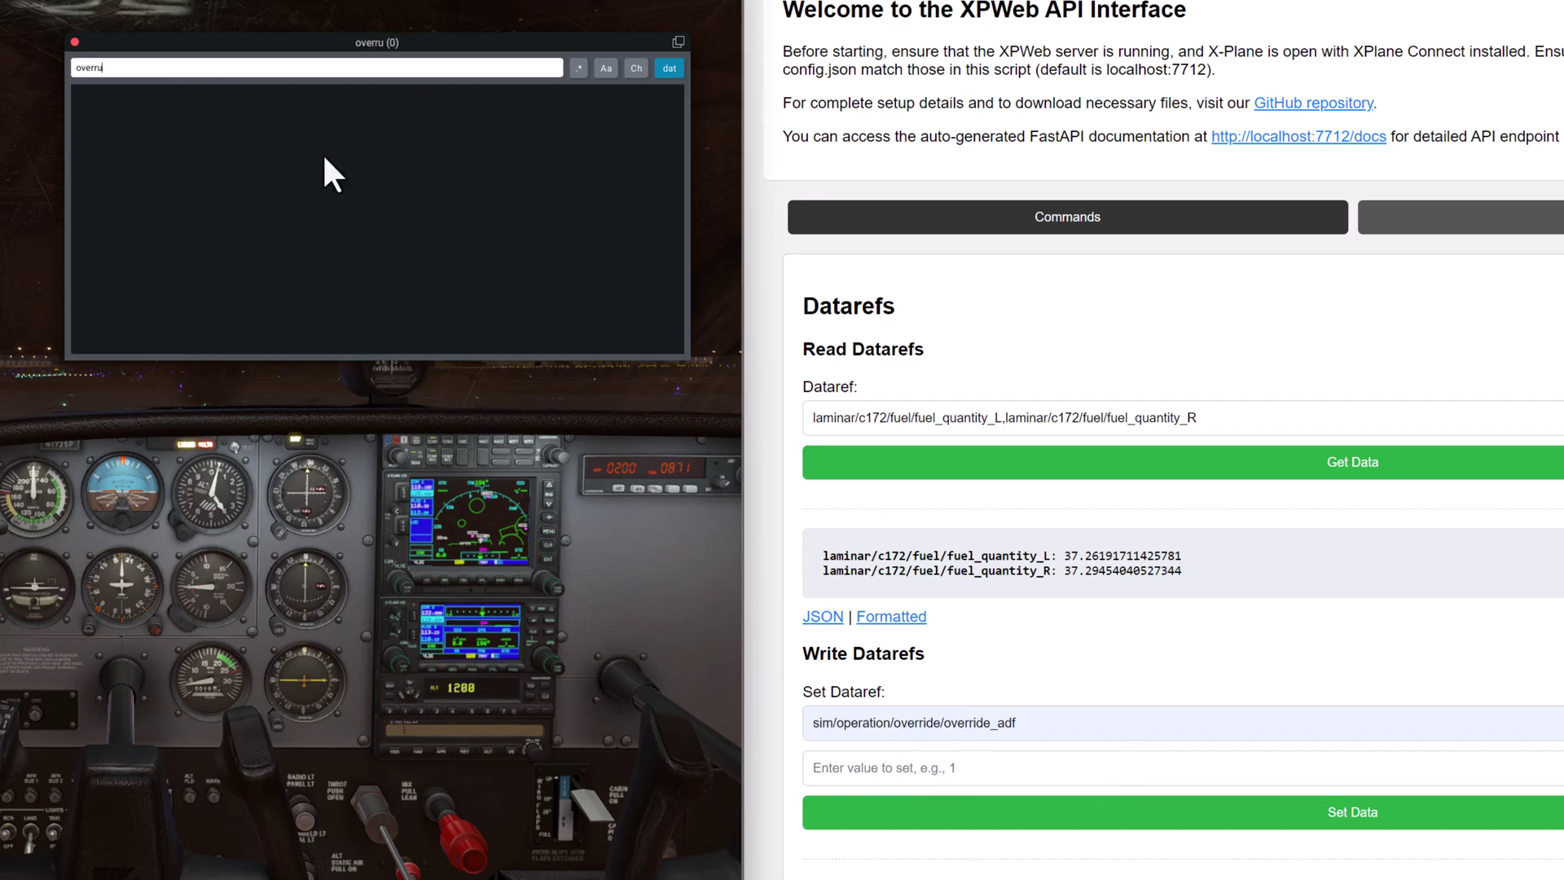
pyautogui.write('_a')
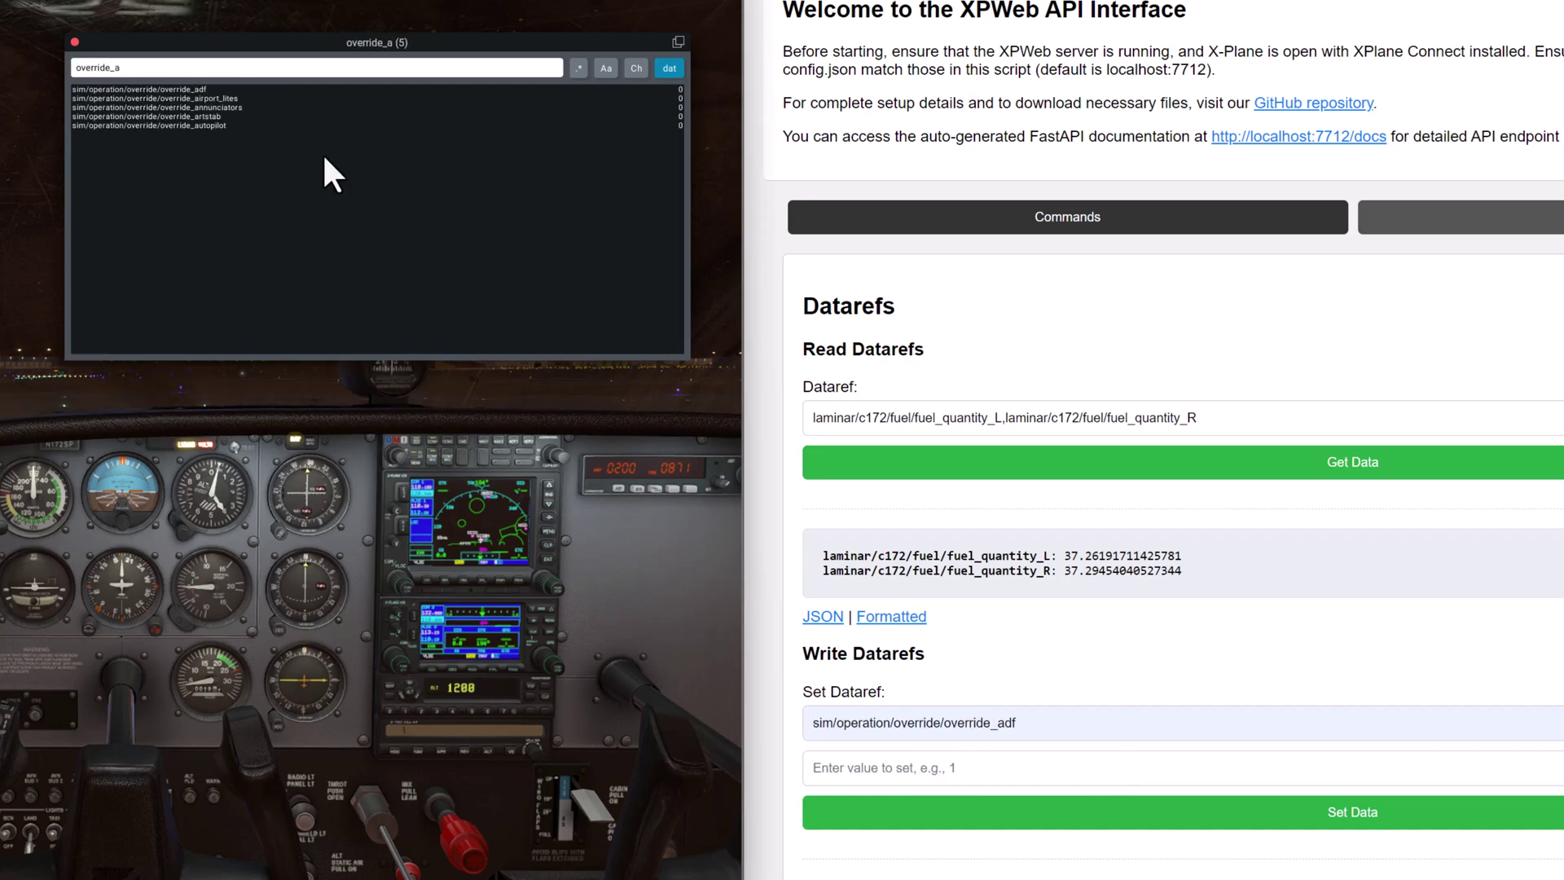
# Write the value 1 to the override_adf dataref from the demo page
pyautogui.click(1017, 767)
pyautogui.write('1')
pyautogui.click(1087, 813)
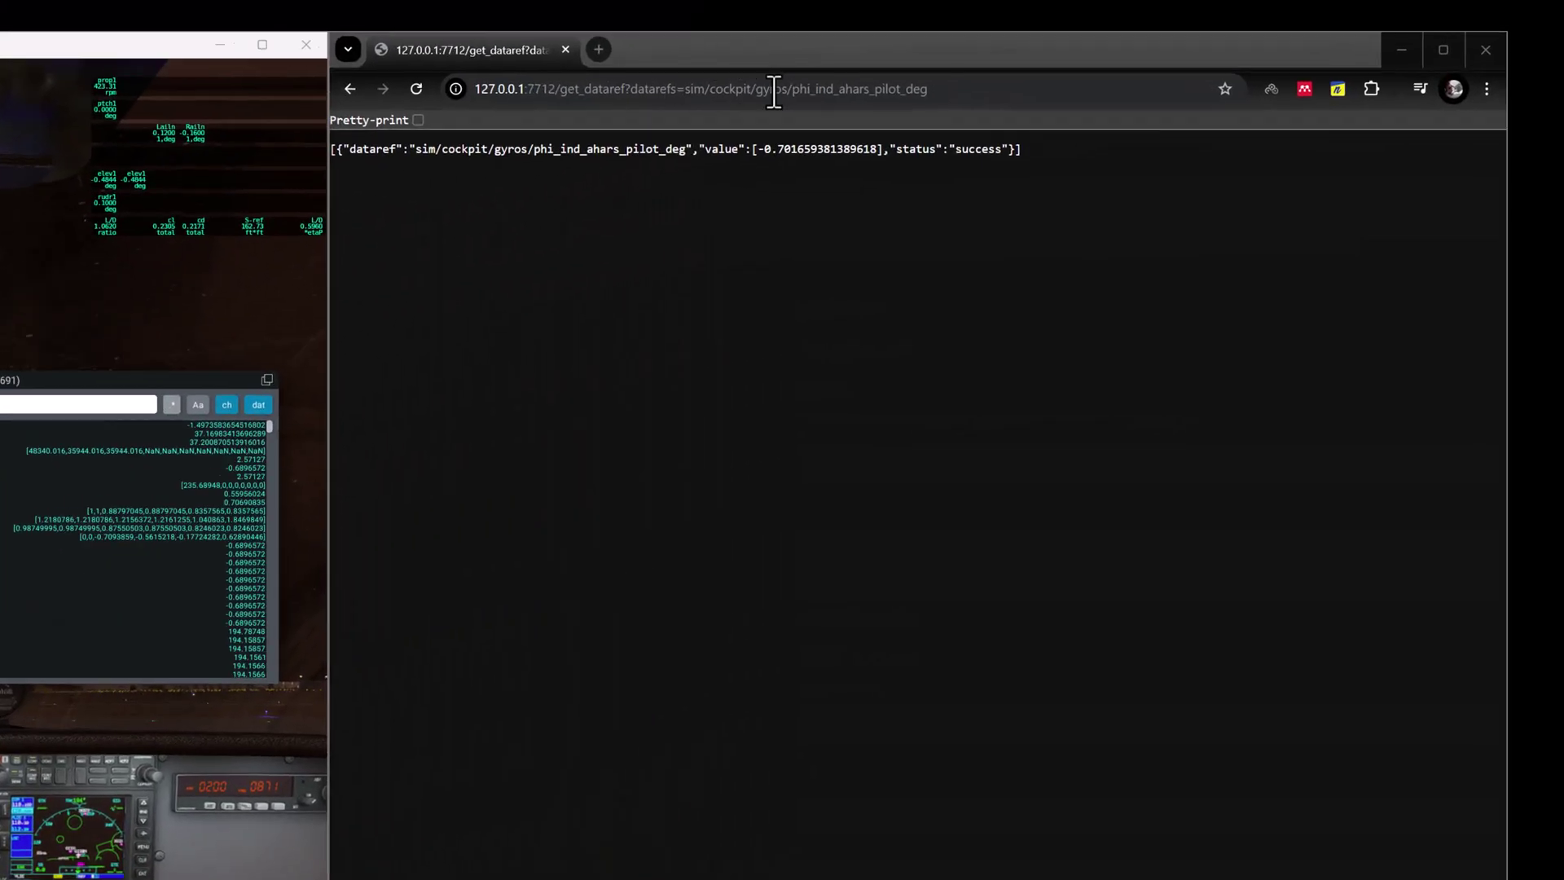
# Reload the phi_ind_ahars_pilot_deg query in the browser and turn pretty-print on and back off
pyautogui.click(840, 38)
pyautogui.click(365, 96)
pyautogui.click(366, 128)
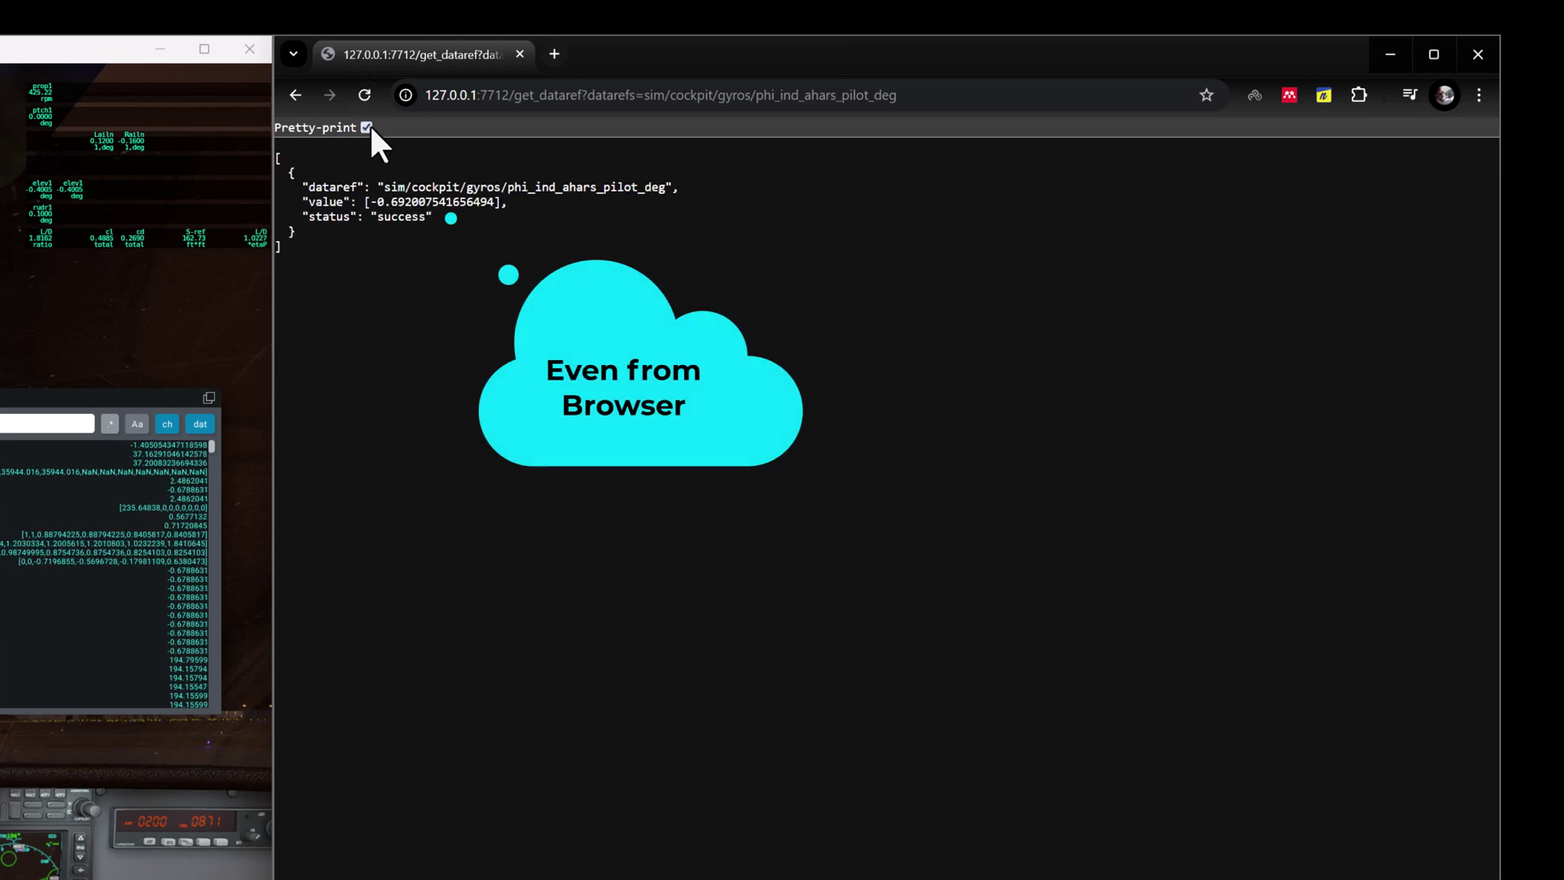
pyautogui.click(367, 128)
# Replace the dataref in the get_dataref URL with sim/cockpit/gyros/gyr_spin from DataRefTool
pyautogui.click(16, 552)
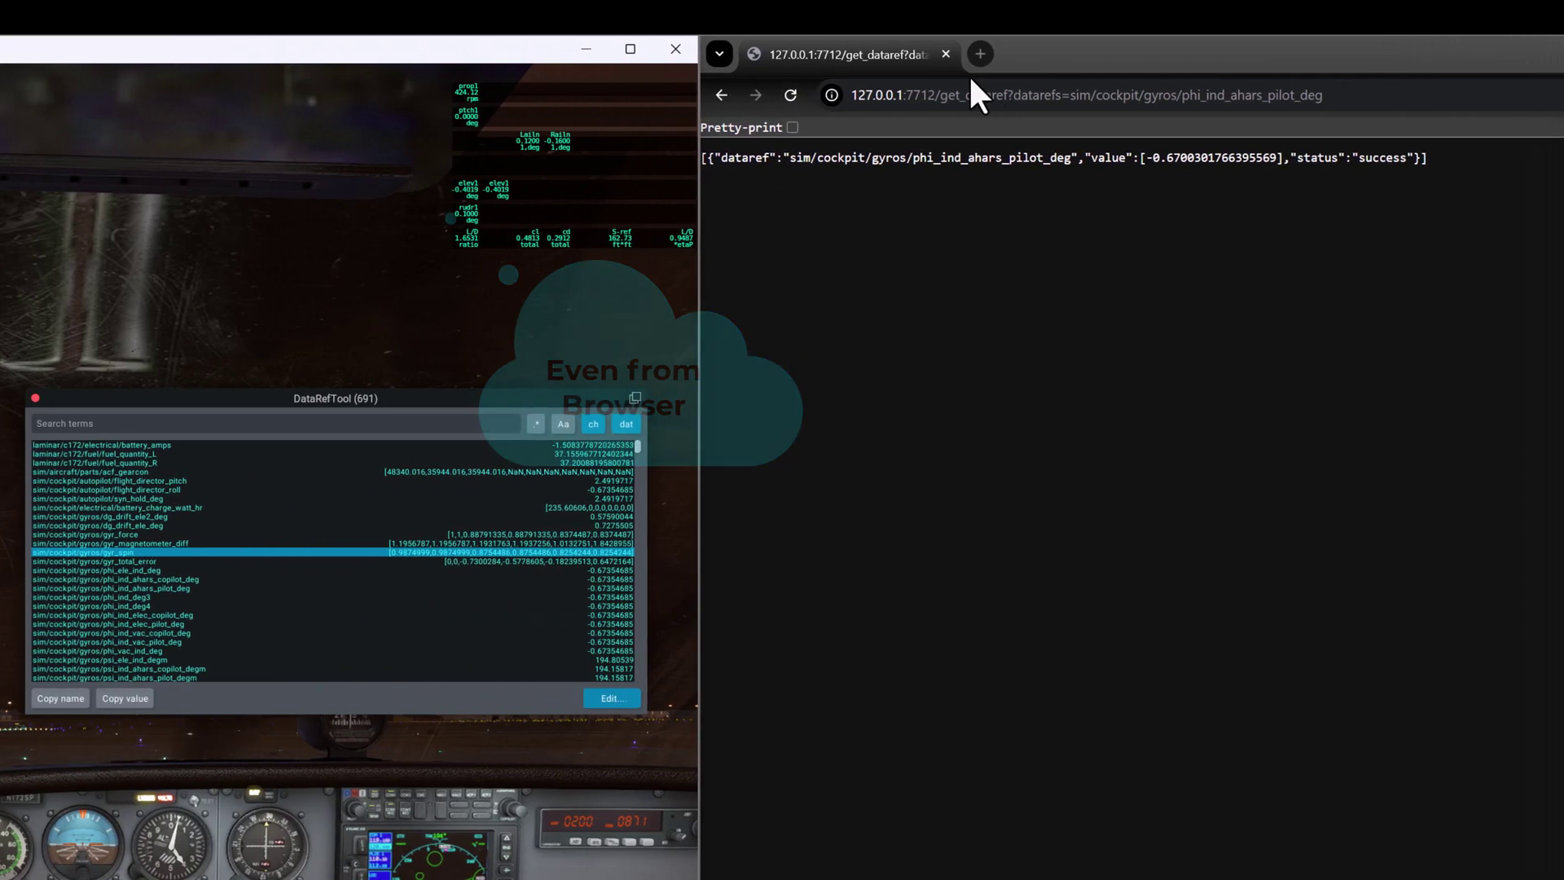
pyautogui.click(618, 95)
pyautogui.click(646, 96)
pyautogui.moveTo(1074, 95); pyautogui.dragTo(1352, 95)
pyautogui.write('sim/cockpit/gyros/gyr_spin')
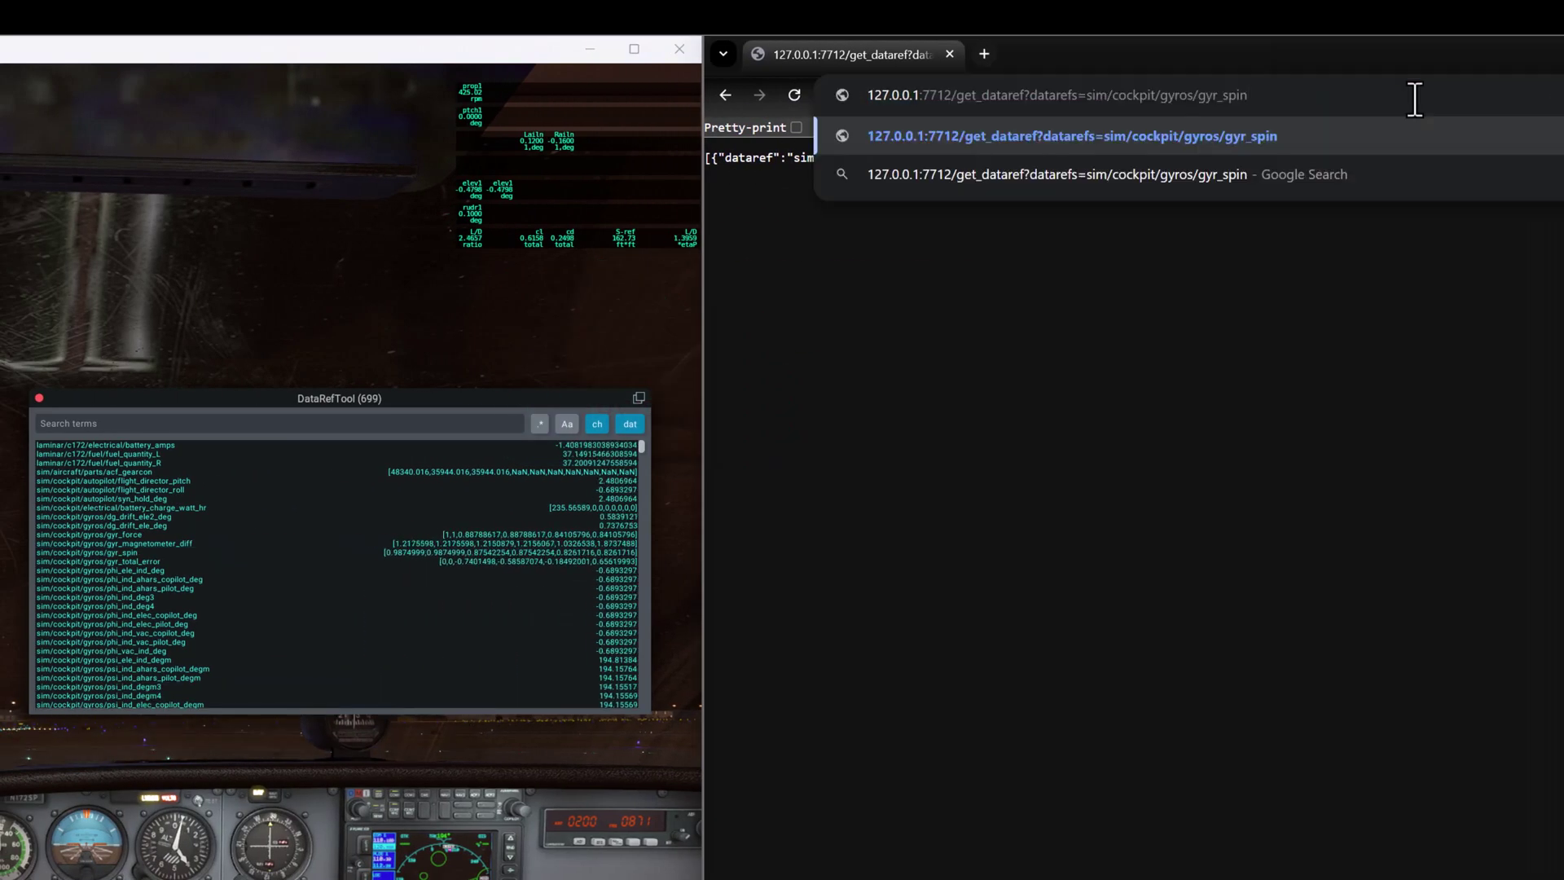
# Append sim/cockpit/gyros/phi_ind_deg4 after a comma in the get_dataref URL and load the two-dataref query
pyautogui.write(',')
pyautogui.click(585, 607)
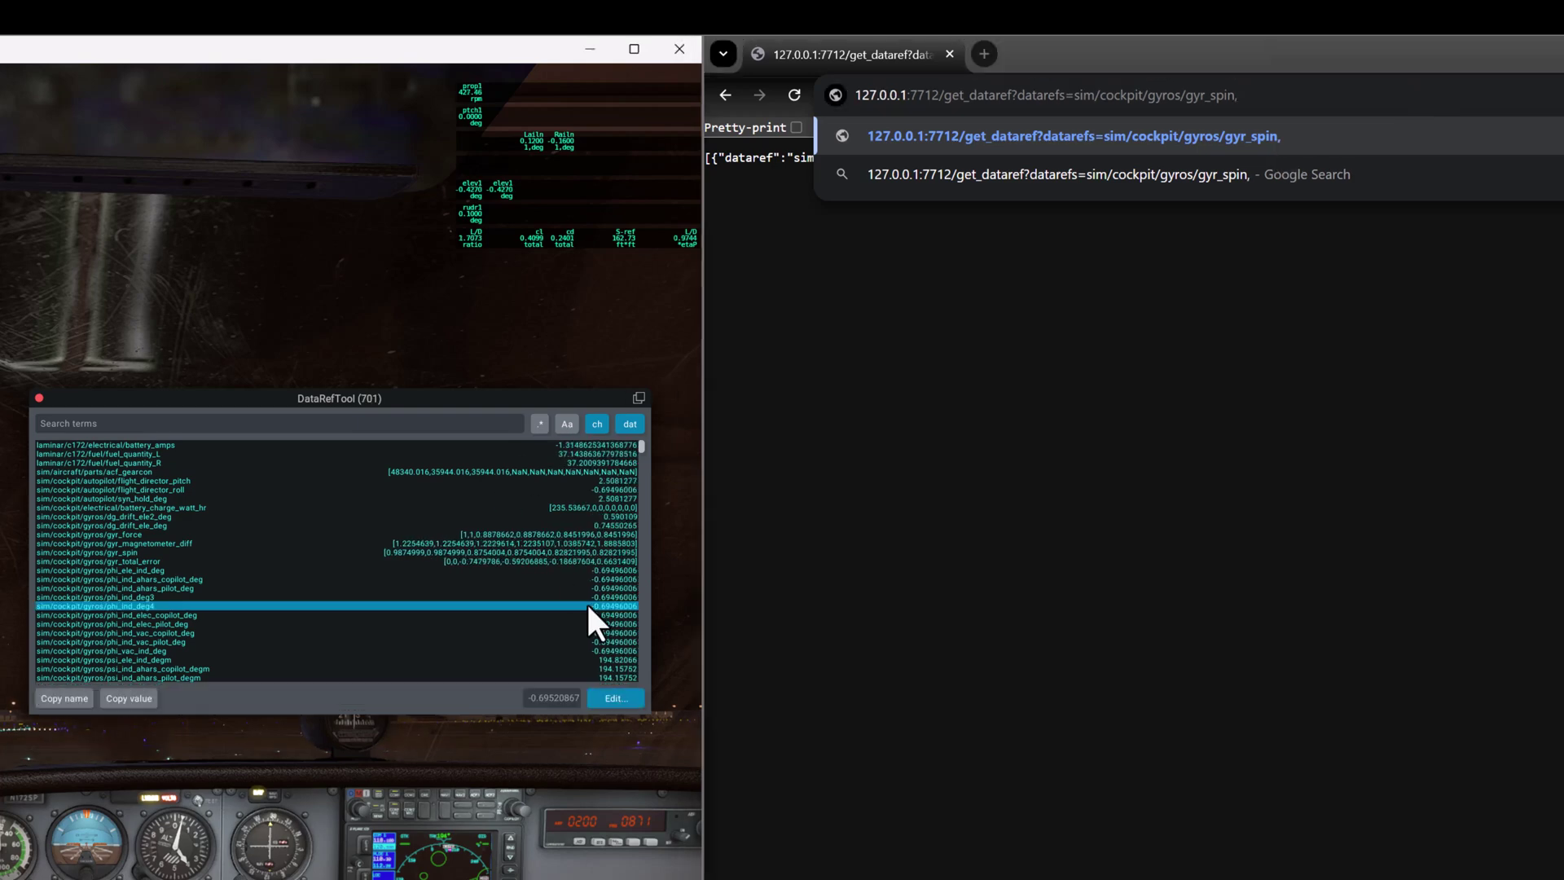
pyautogui.click(71, 699)
pyautogui.click(1281, 95)
pyautogui.write('sim/cockpit/gyros/phi_ind_deg4')
pyautogui.press('Return')
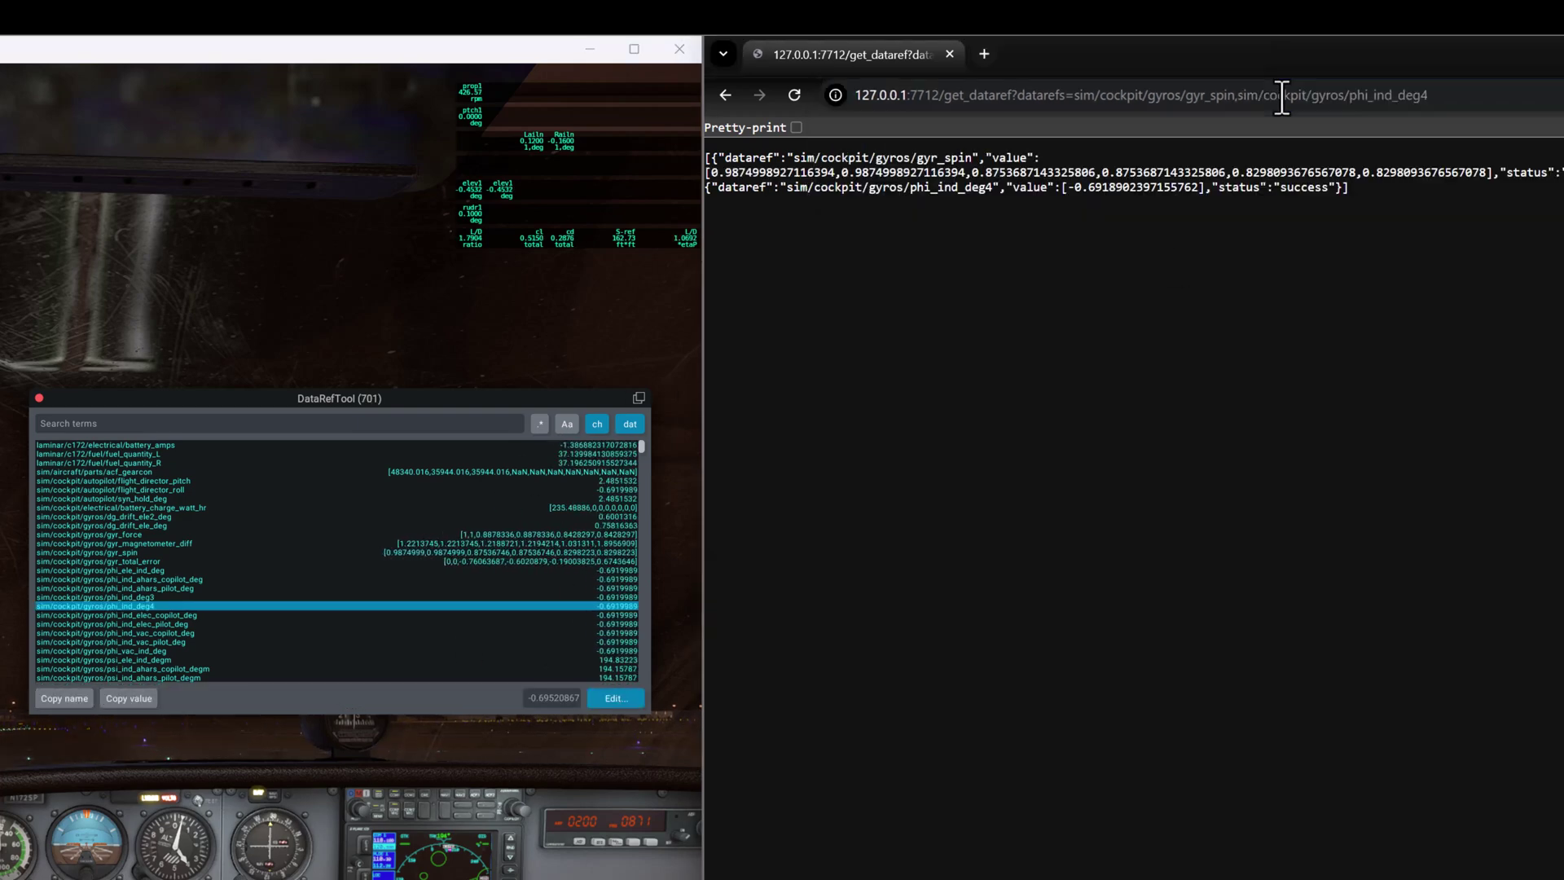
# Reload the two-dataref query for fresh values and toggle pretty-print on the JSON response
pyautogui.click(796, 128)
pyautogui.click(795, 95)
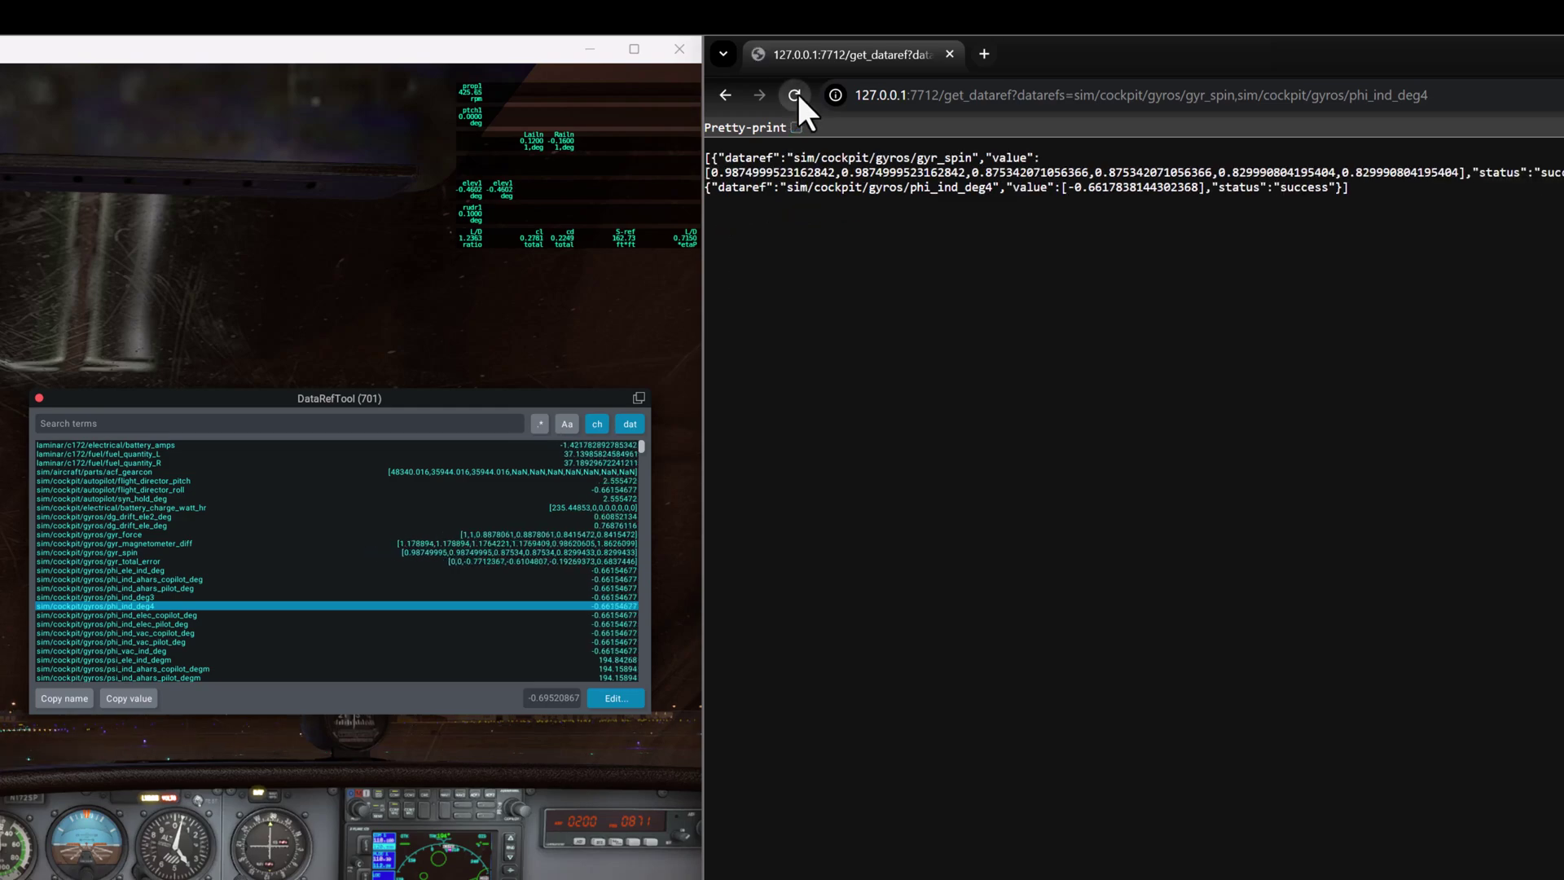
pyautogui.click(796, 128)
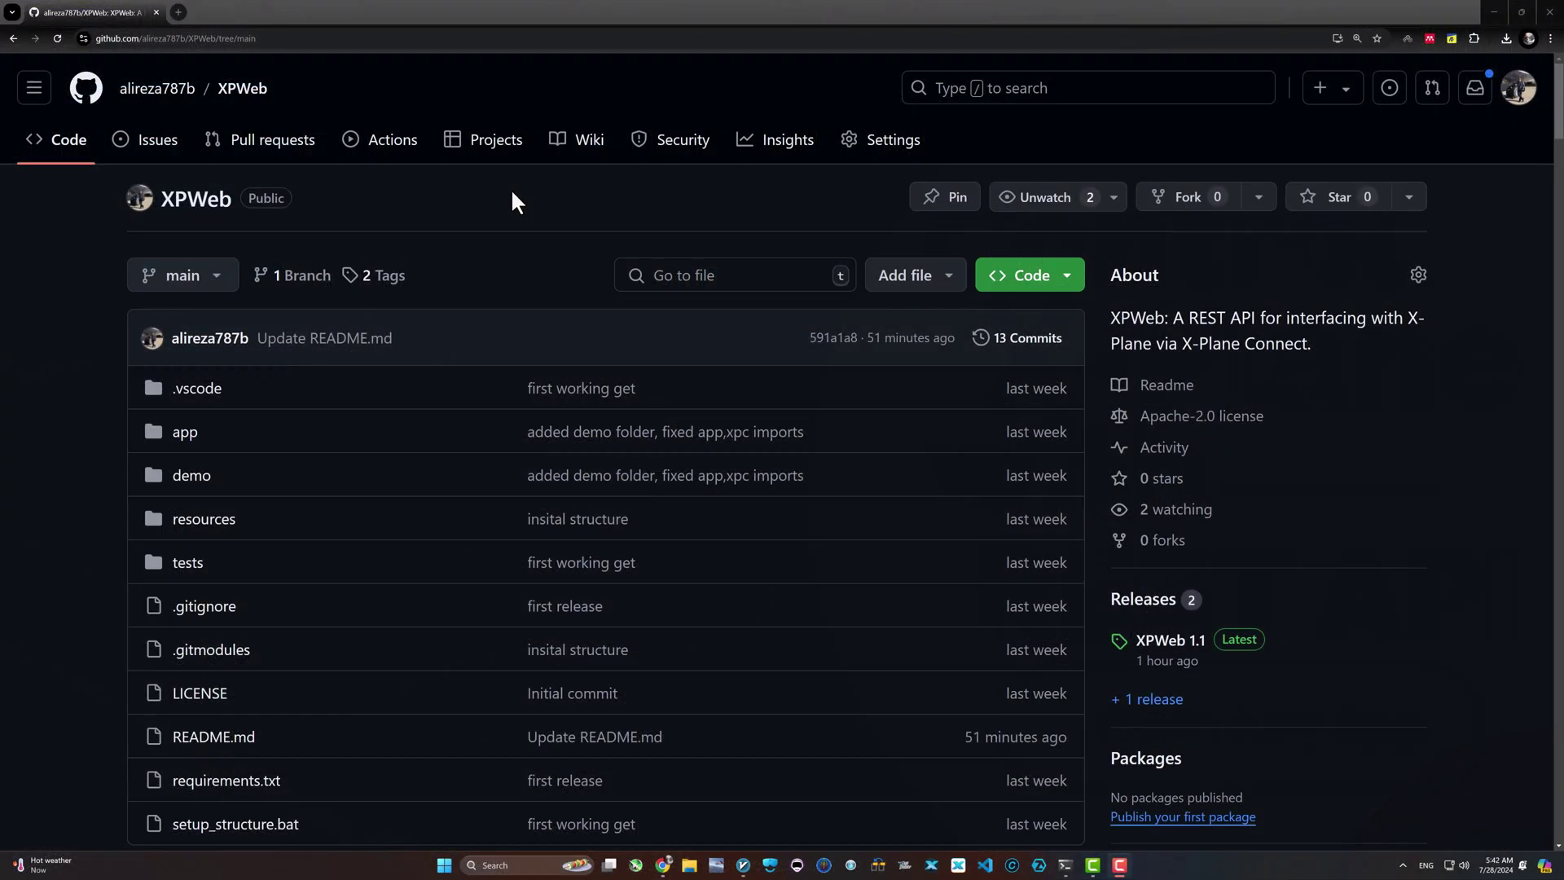
# Open the X-Plane Connect GitHub page linked in the README's Prerequisites in a new tab and switch to it
pyautogui.scroll(-15, 39, 379)
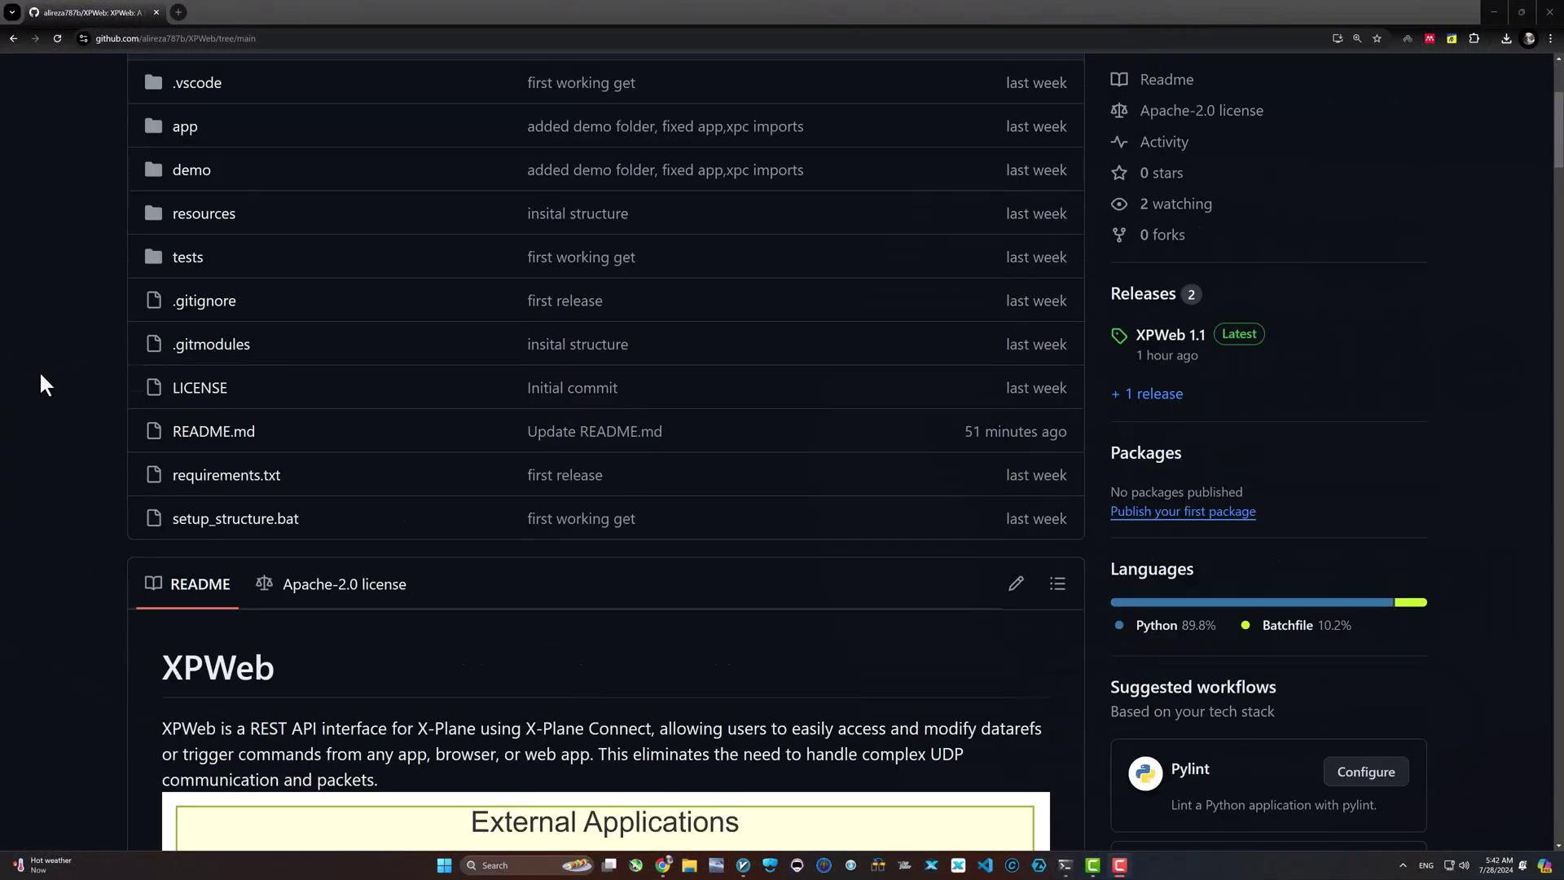
pyautogui.scroll(-9, 43, 381)
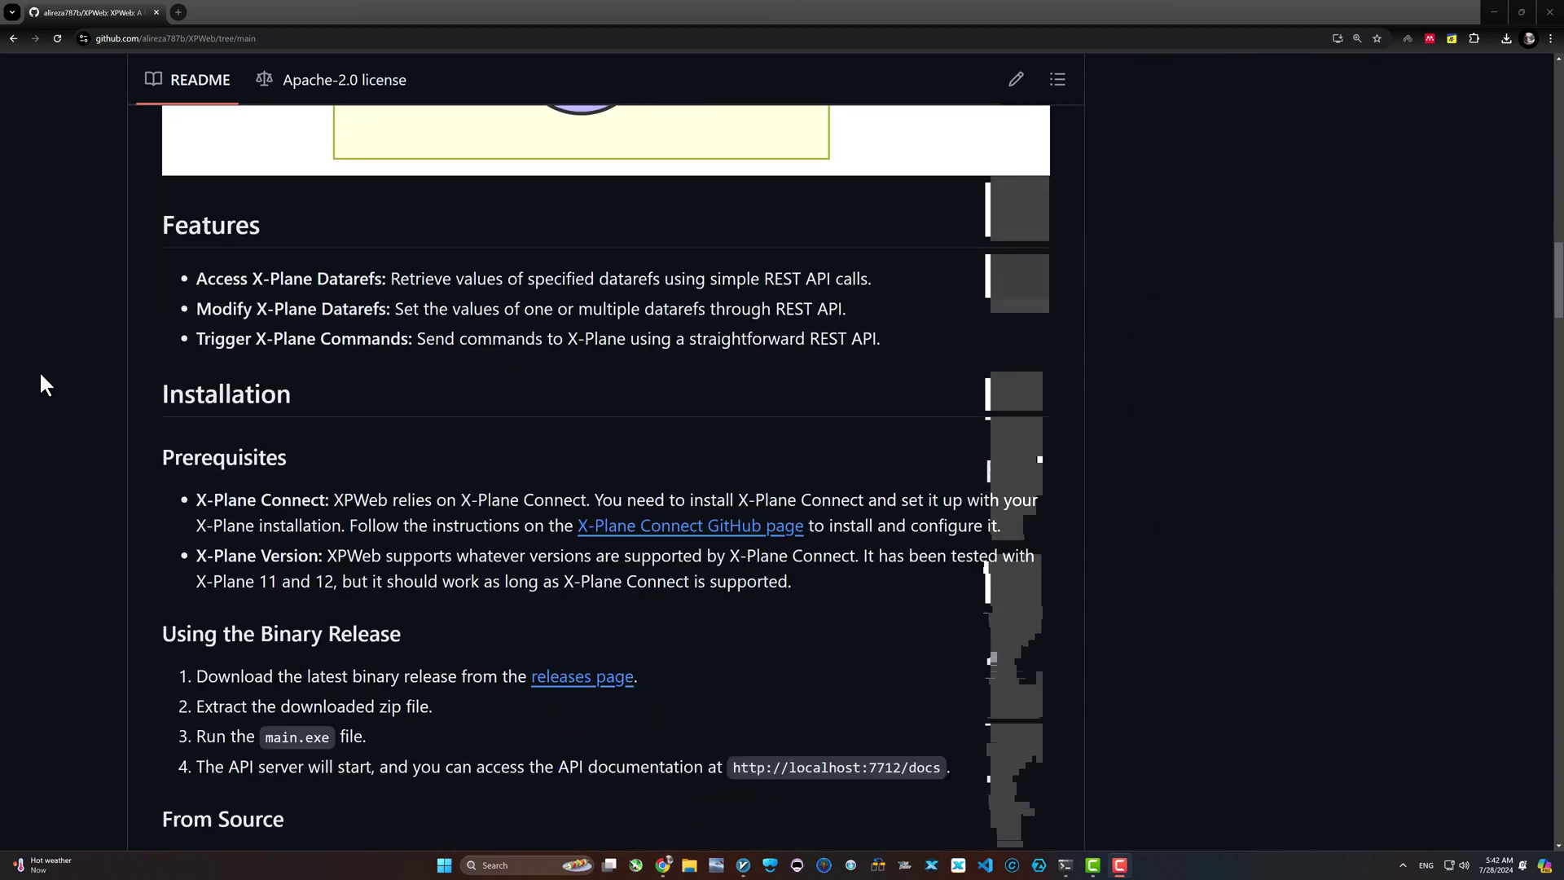
pyautogui.scroll(-1, 58, 385)
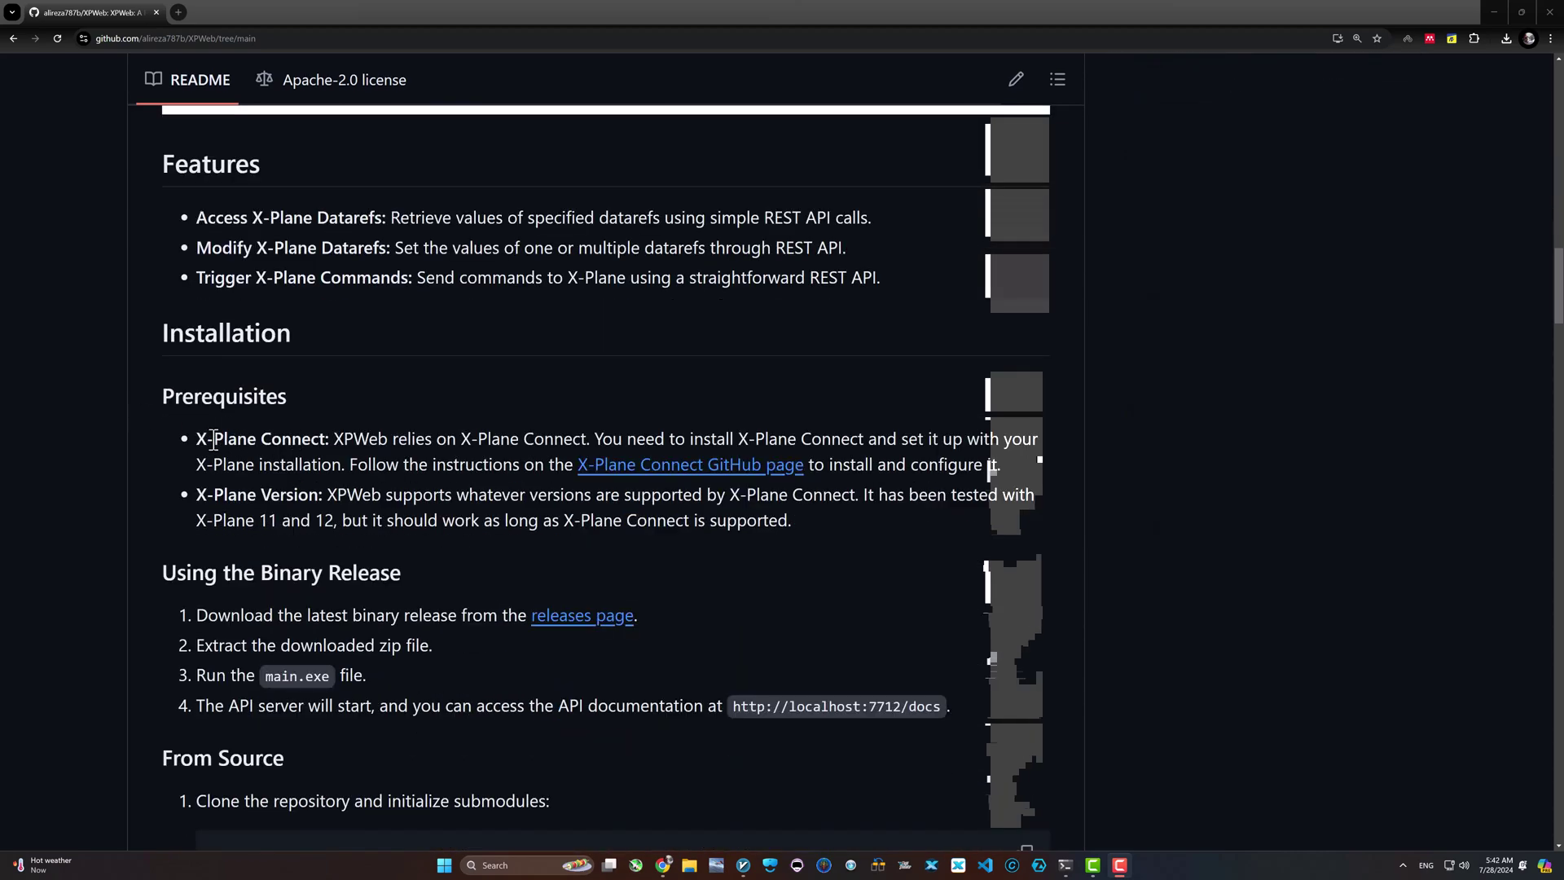
pyautogui.moveTo(197, 440); pyautogui.dragTo(330, 440)
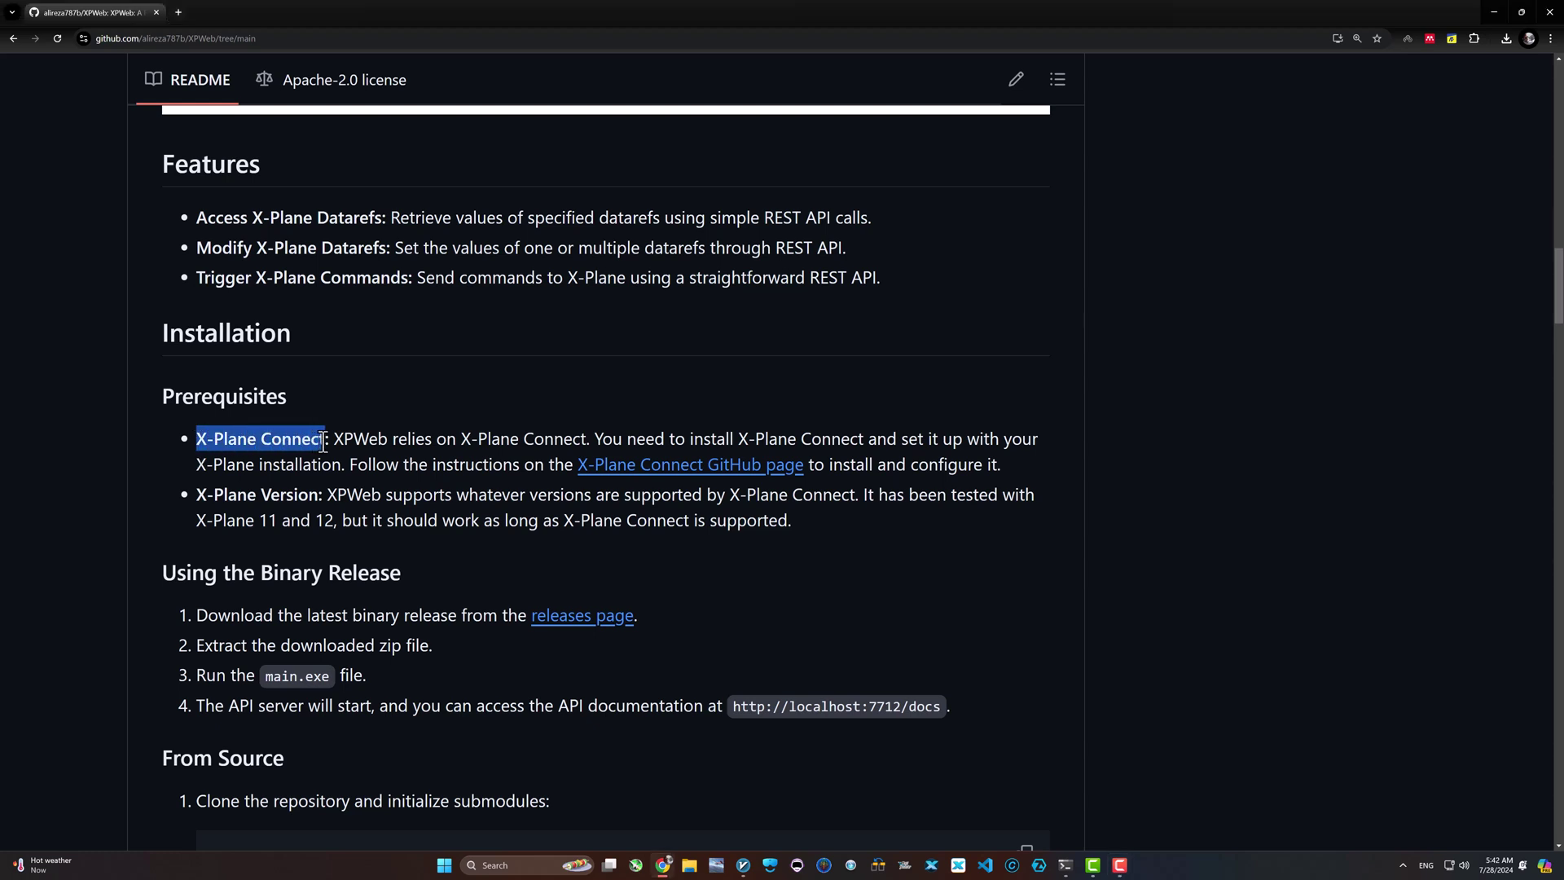
pyautogui.click(491, 462)
pyautogui.rightClick(670, 466)
pyautogui.click(698, 484)
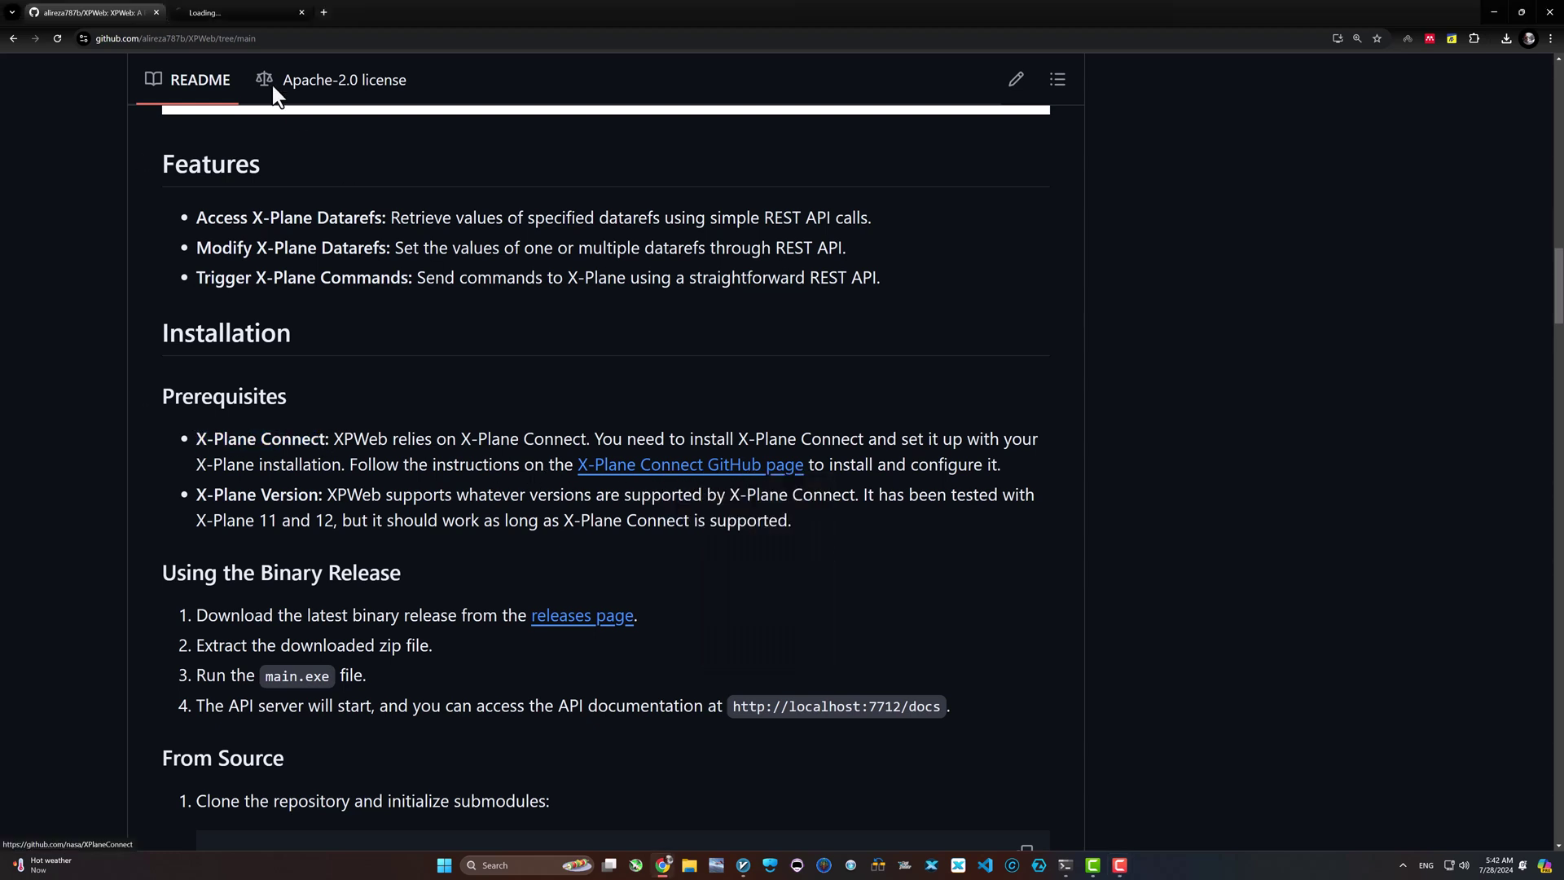
pyautogui.click(241, 13)
# Open the full list of XPlaneConnect releases and find the assets of the release just above Version 1.3 RC5
pyautogui.scroll(-2, 1048, 552)
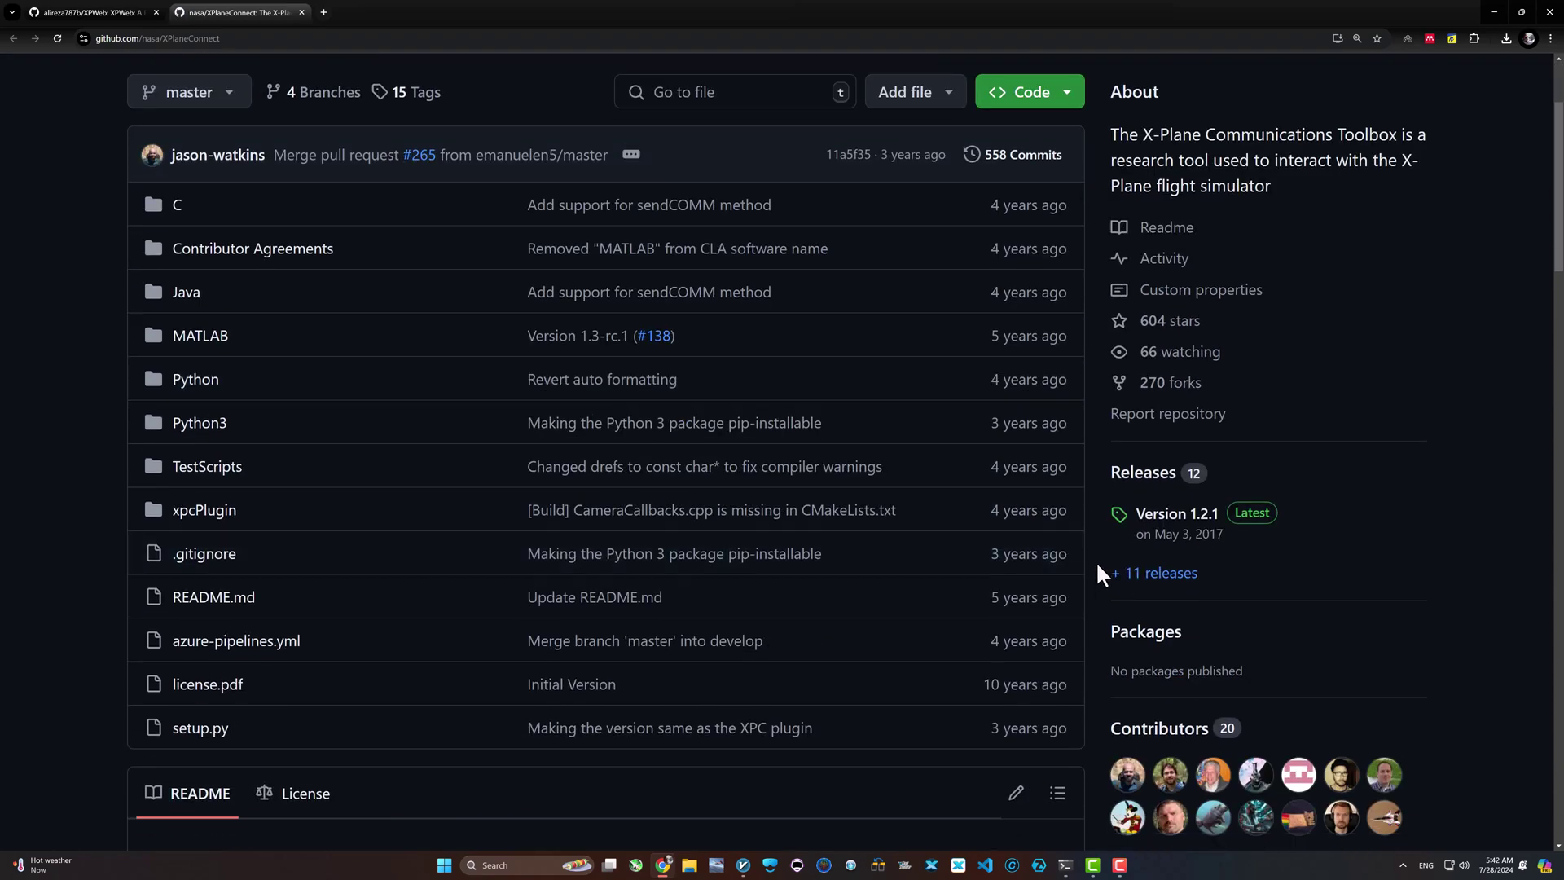
pyautogui.click(1132, 575)
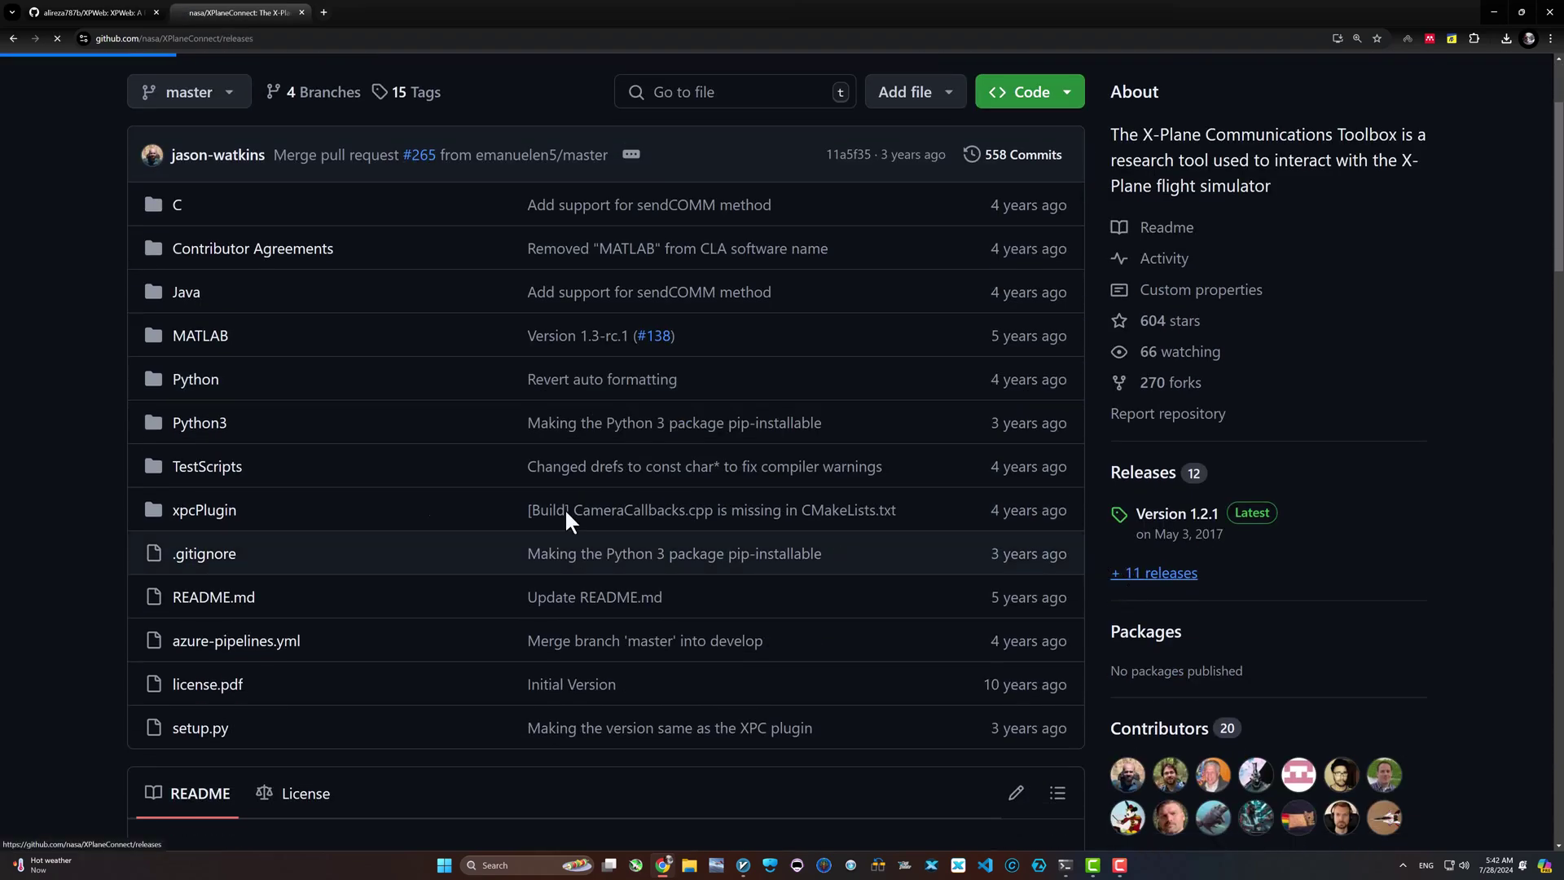
pyautogui.scroll(-5, 360, 492)
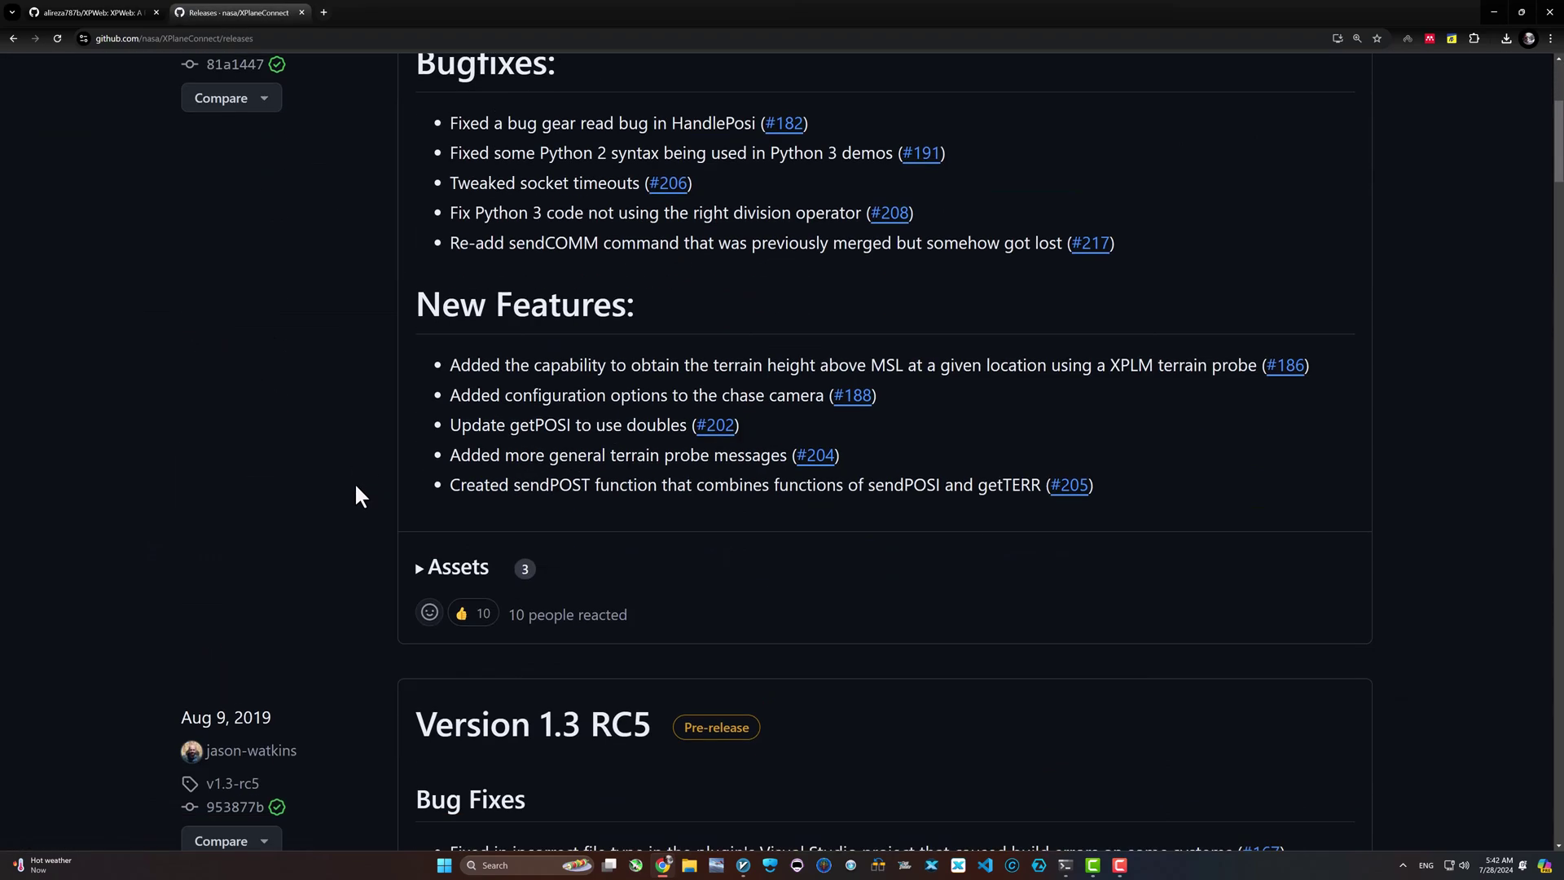
pyautogui.scroll(-2, 391, 448)
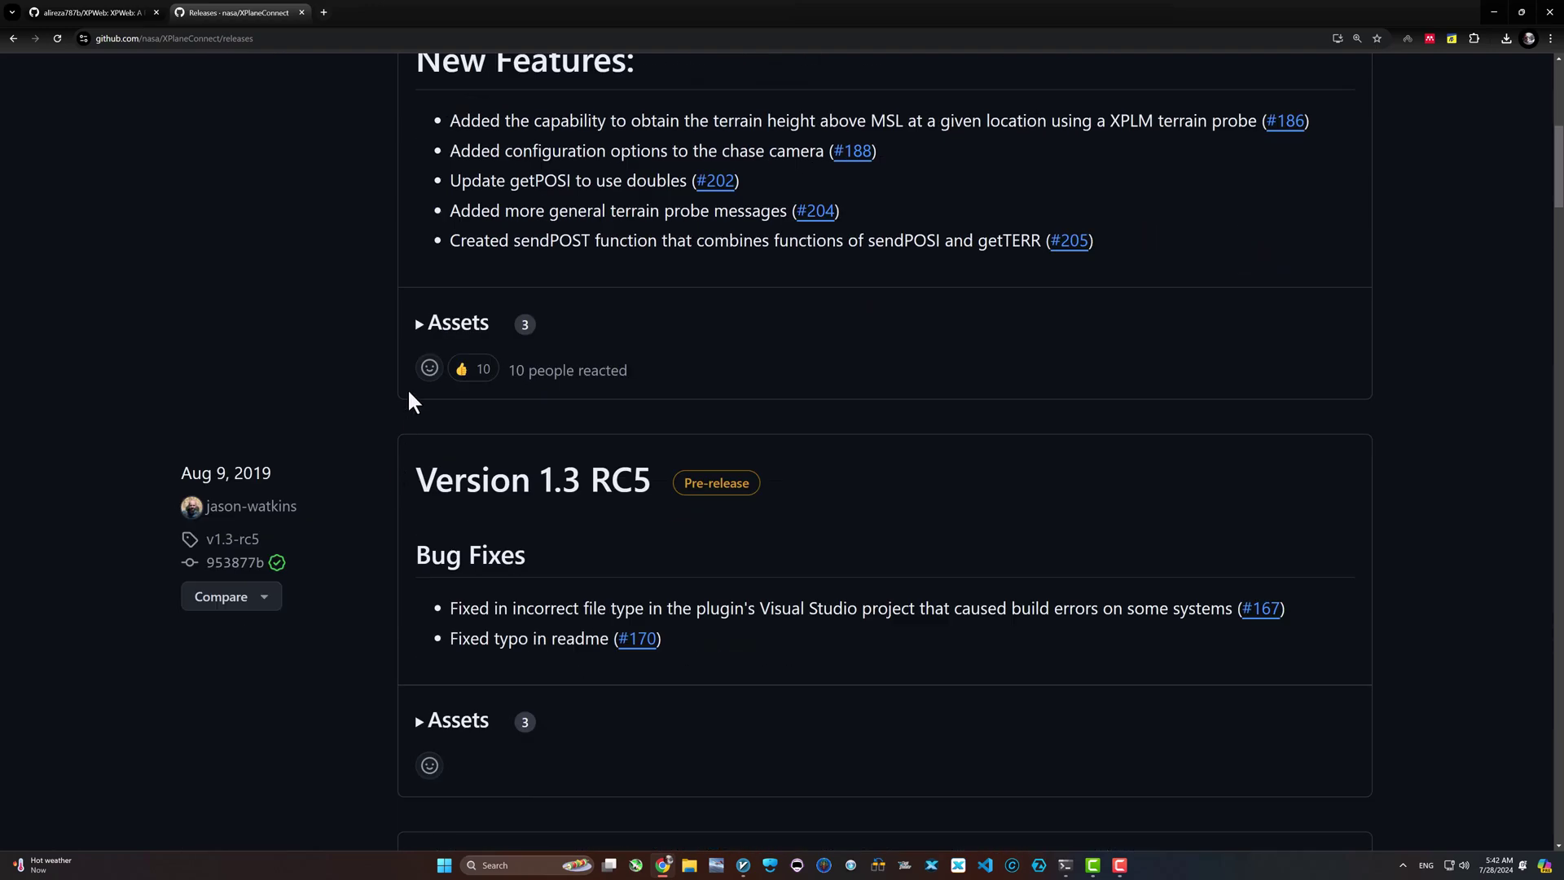
# Expand that release's assets and download XPlaneConnect.zip
pyautogui.click(416, 325)
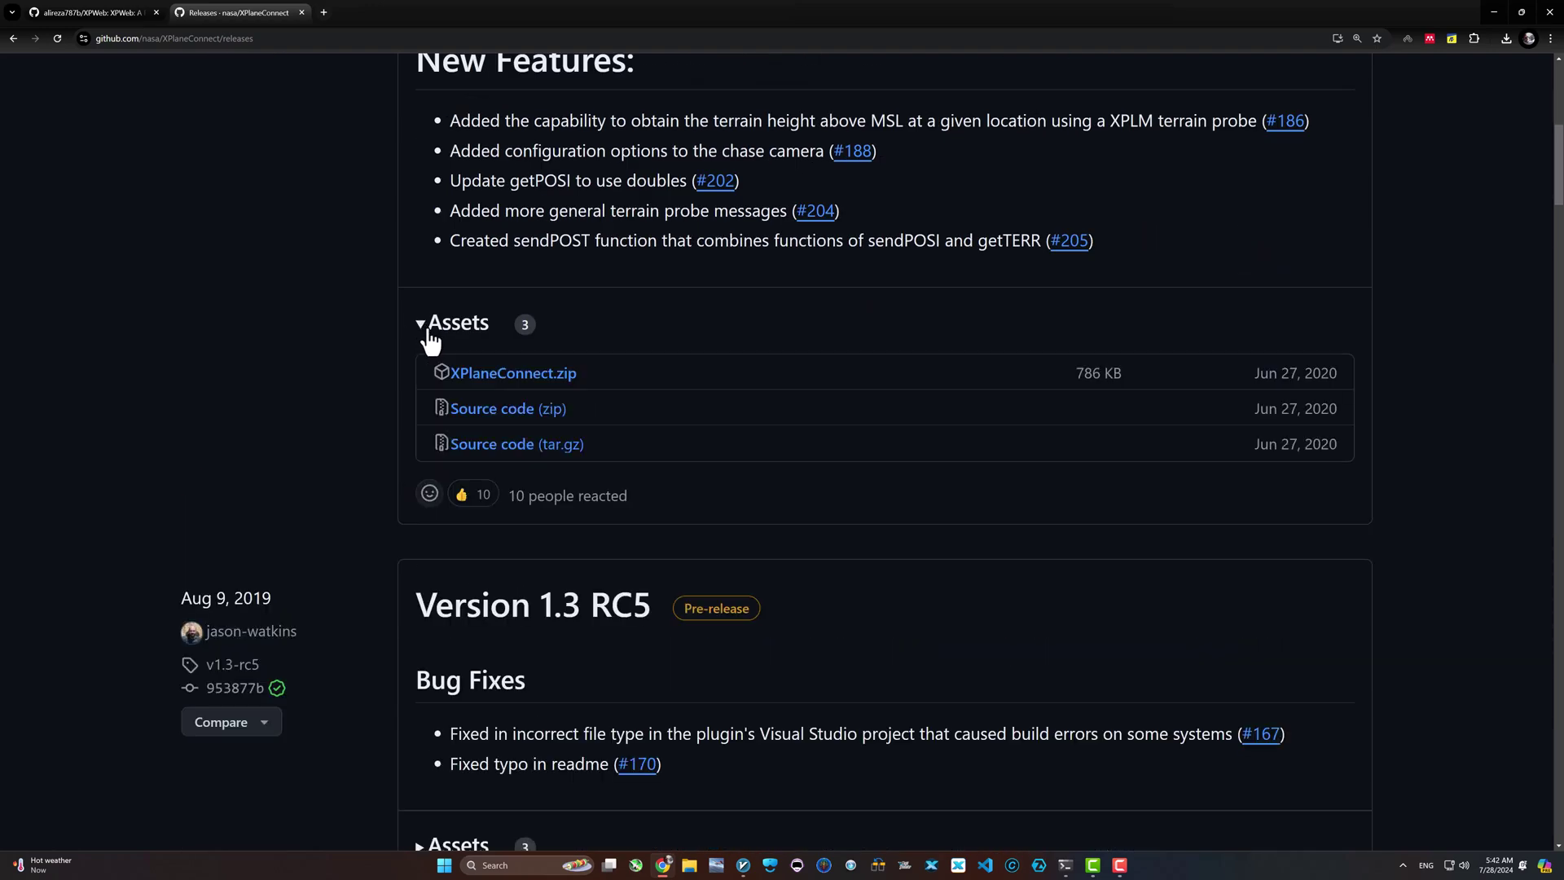
pyautogui.click(529, 378)
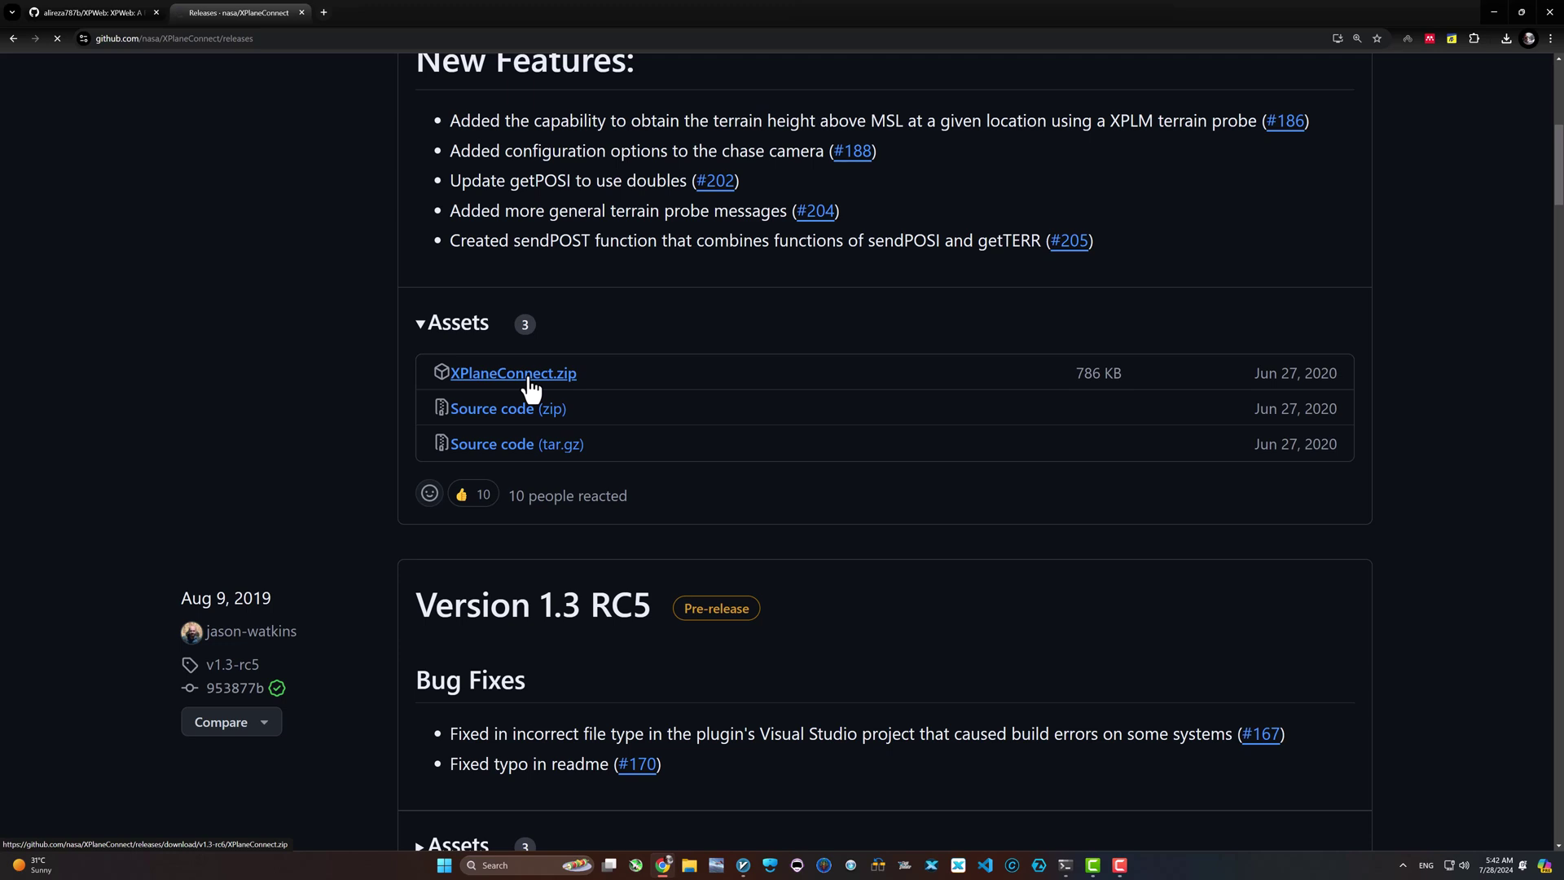
pyautogui.click(769, 481)
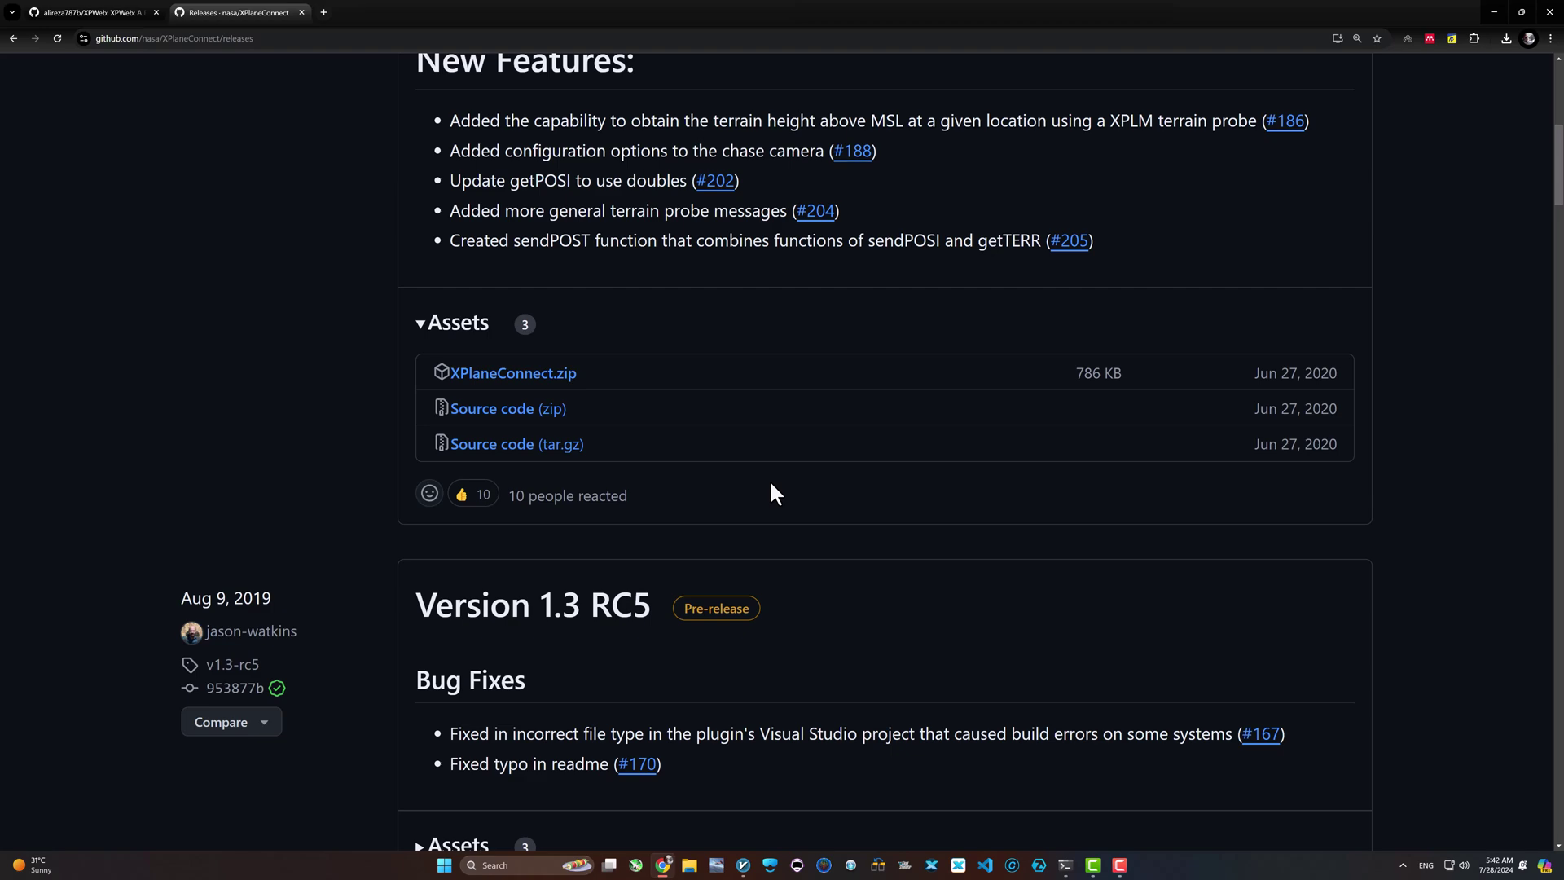
# Inspect the contents of the XPlaneConnect folder inside the downloaded XPlaneConnect_3.zip and return to the archive's root
pyautogui.click(766, 252)
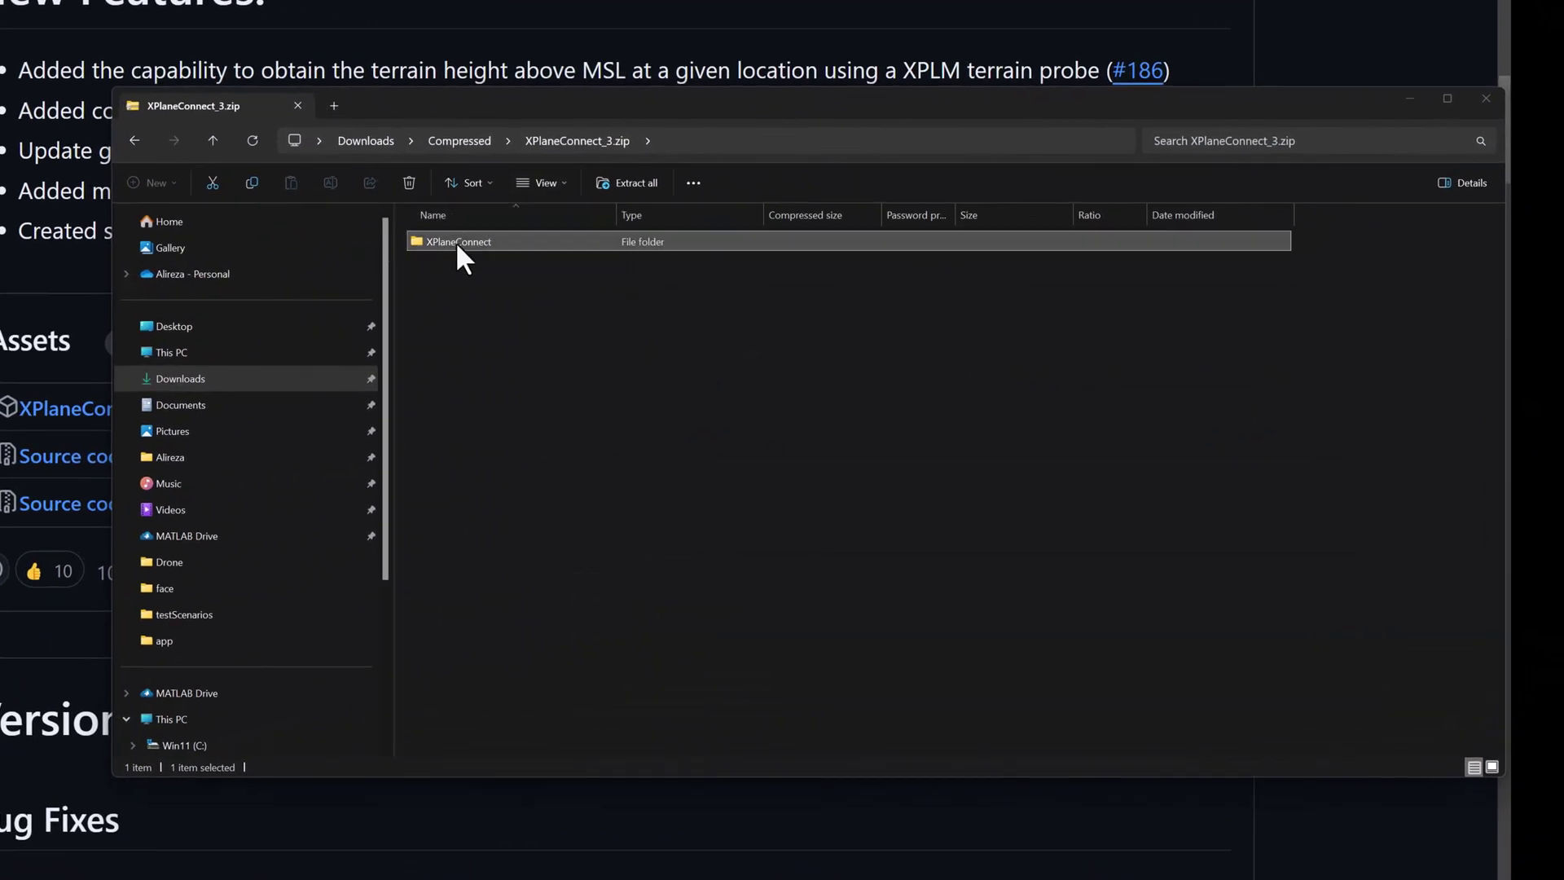
pyautogui.doubleClick(705, 247)
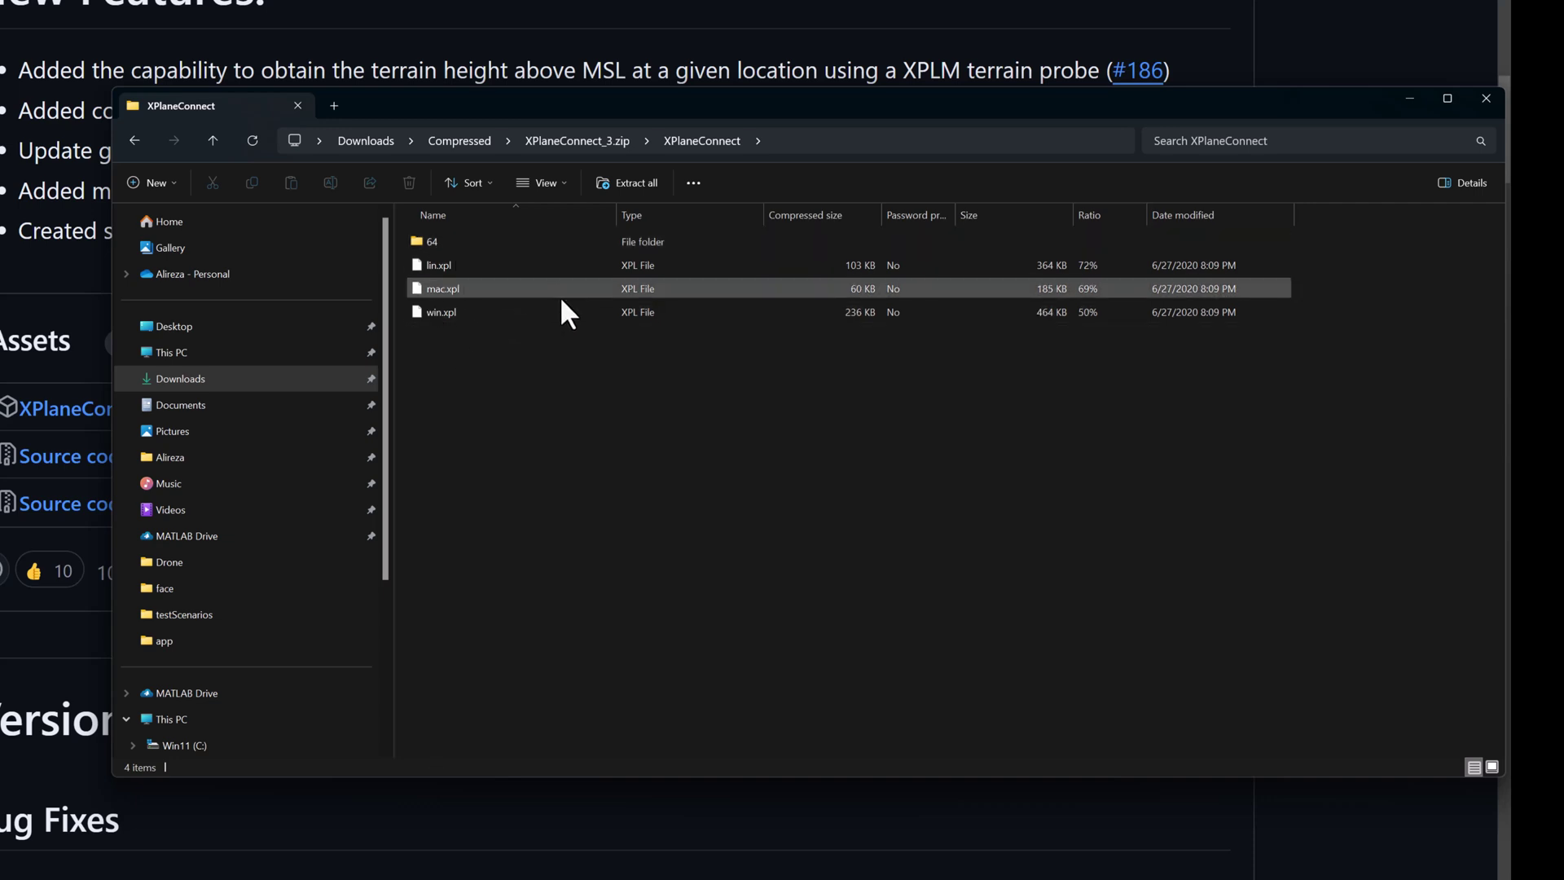
pyautogui.click(221, 143)
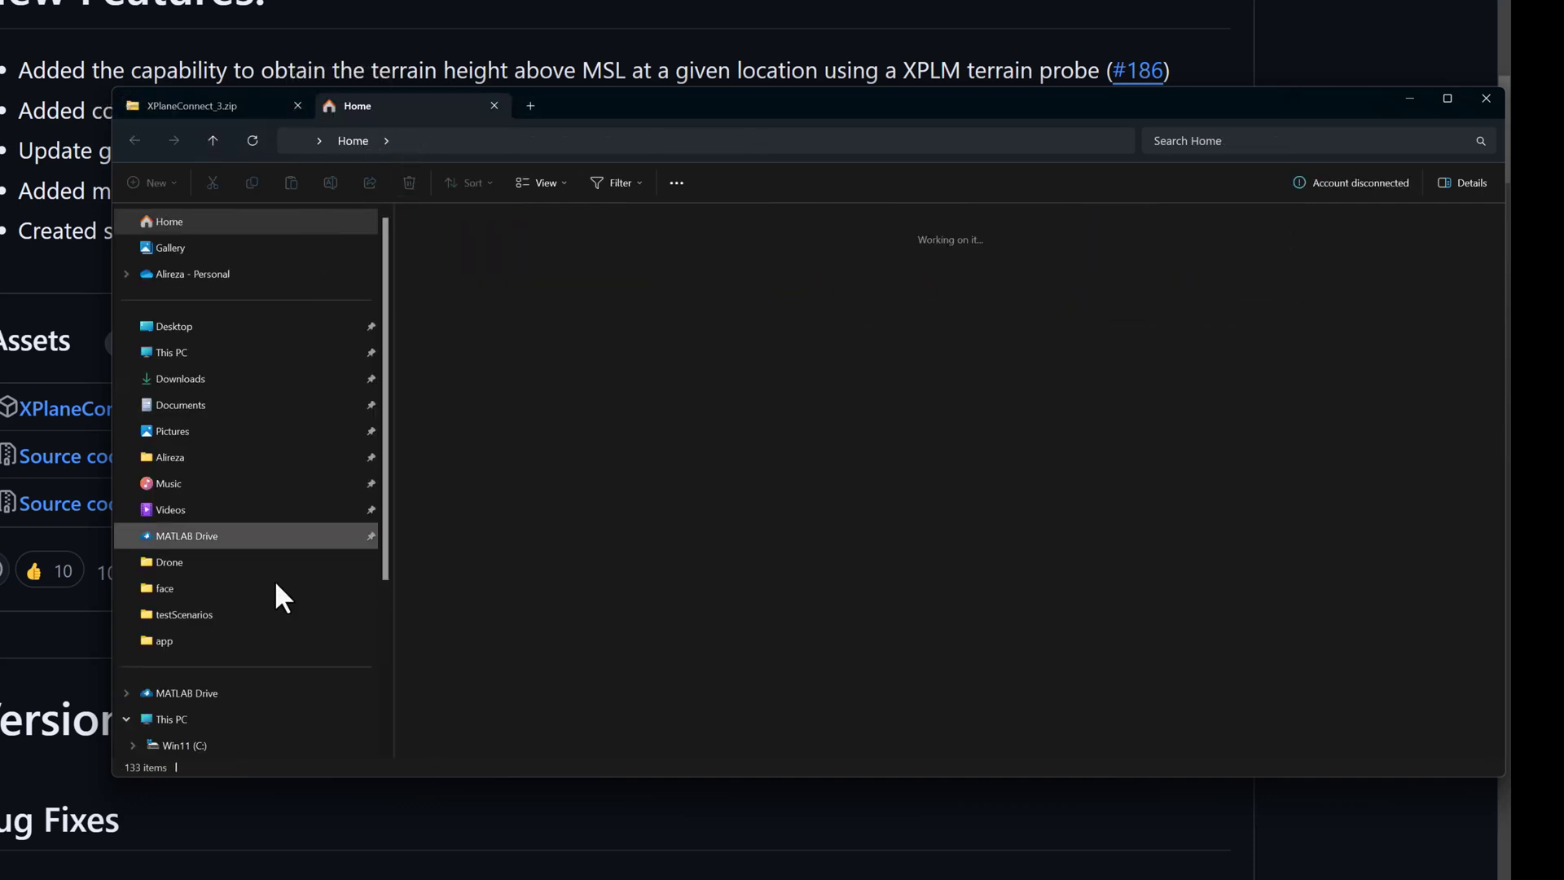
# Browse to X-Plane 12\Resources\plugins on the Sim (H:) drive, inspect the XPlaneConnect folder's contents, and return to plugins
pyautogui.scroll(-3, 277, 585)
pyautogui.click(181, 533)
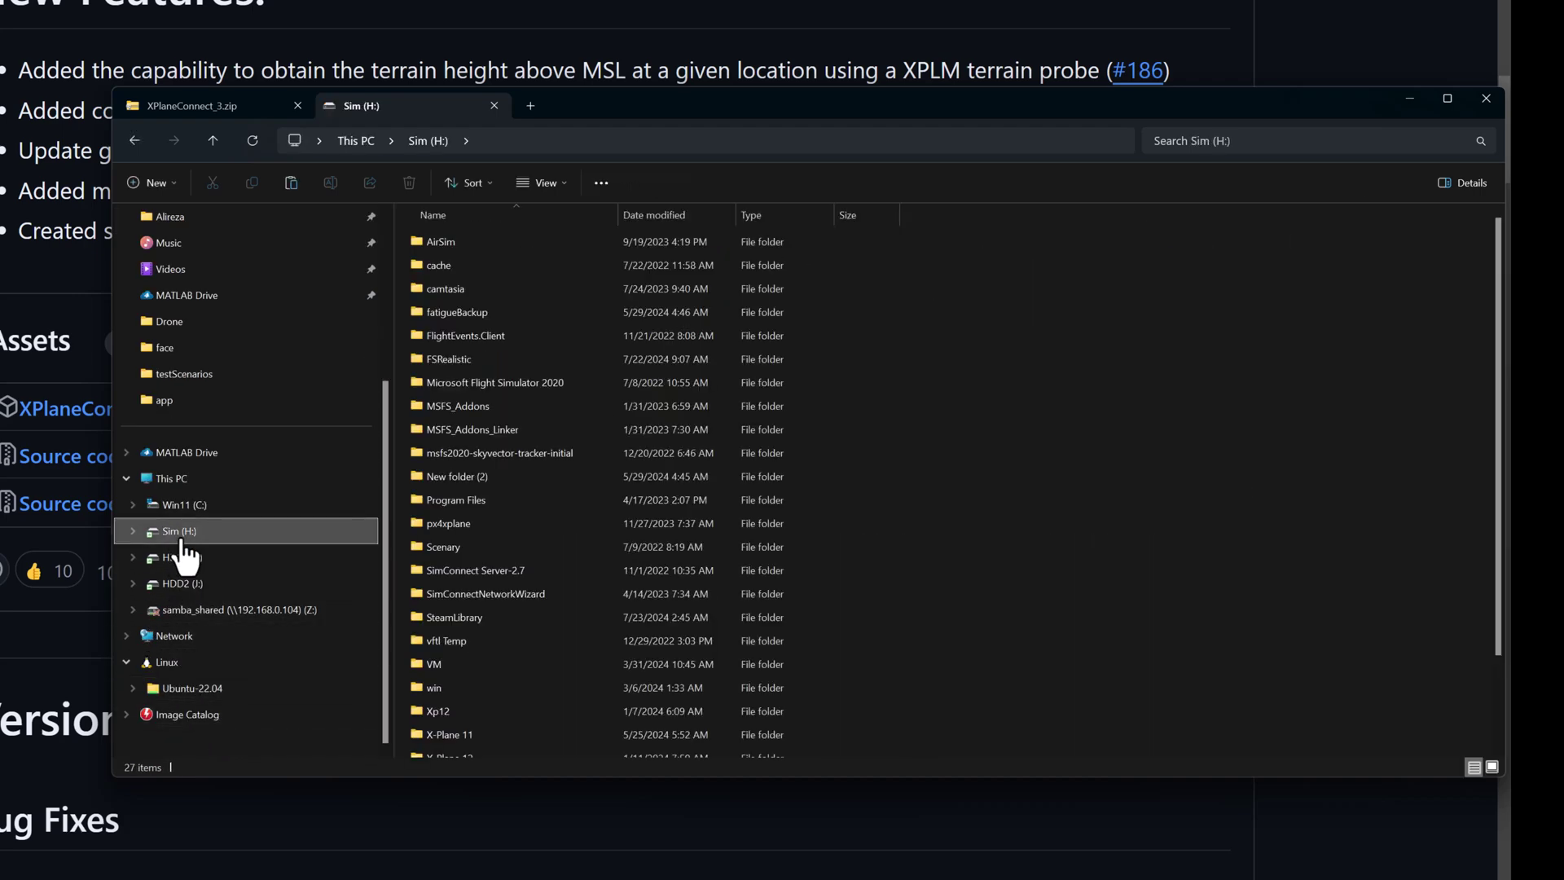
pyautogui.scroll(-2, 479, 702)
pyautogui.click(451, 658)
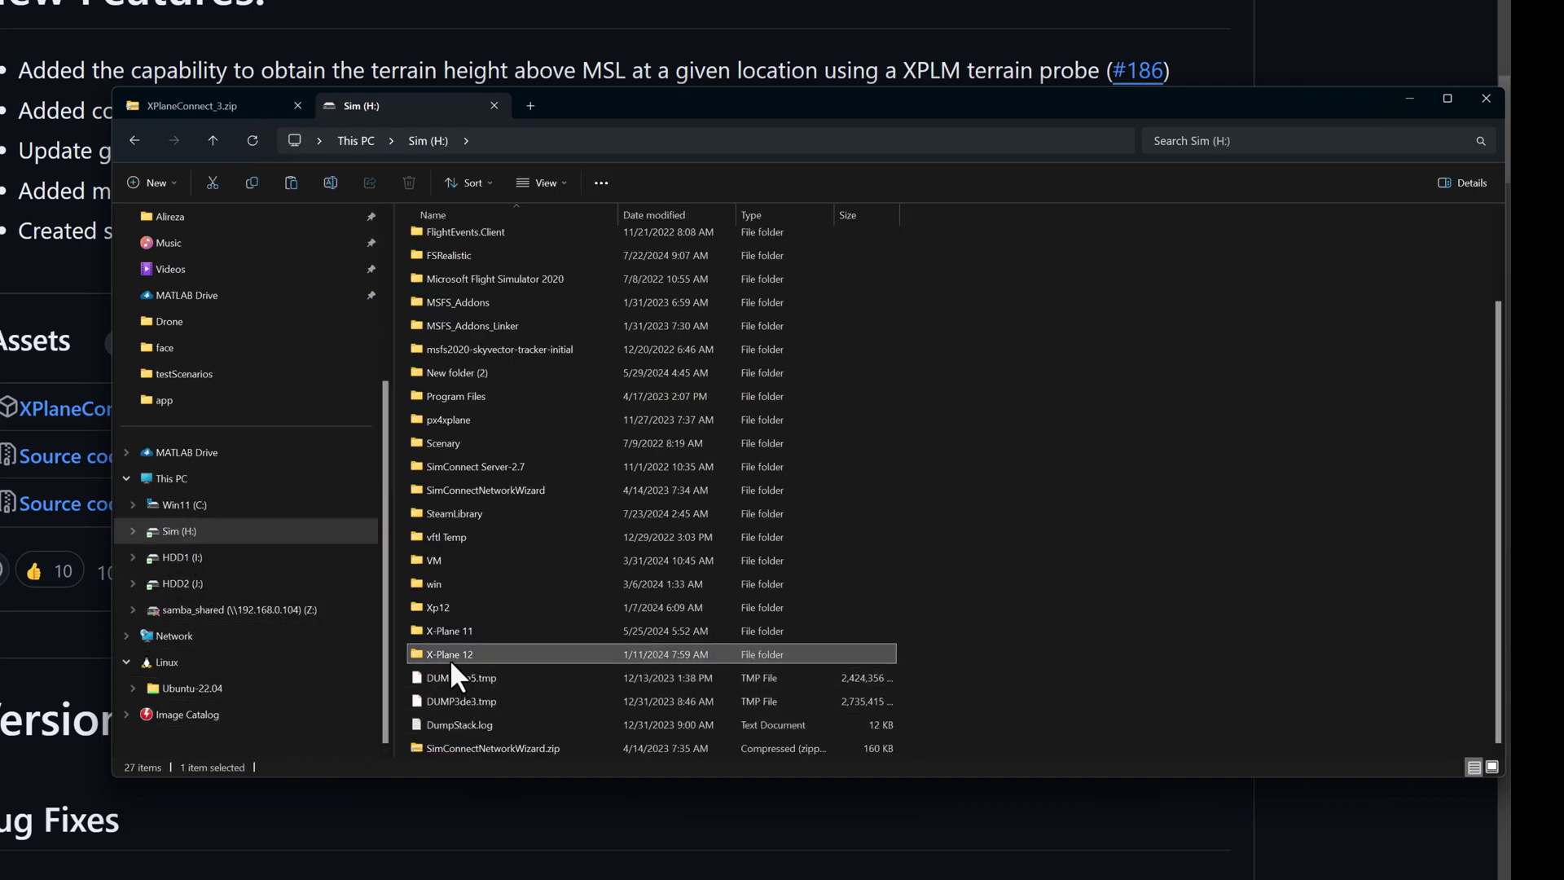
pyautogui.doubleClick(450, 658)
pyautogui.doubleClick(446, 409)
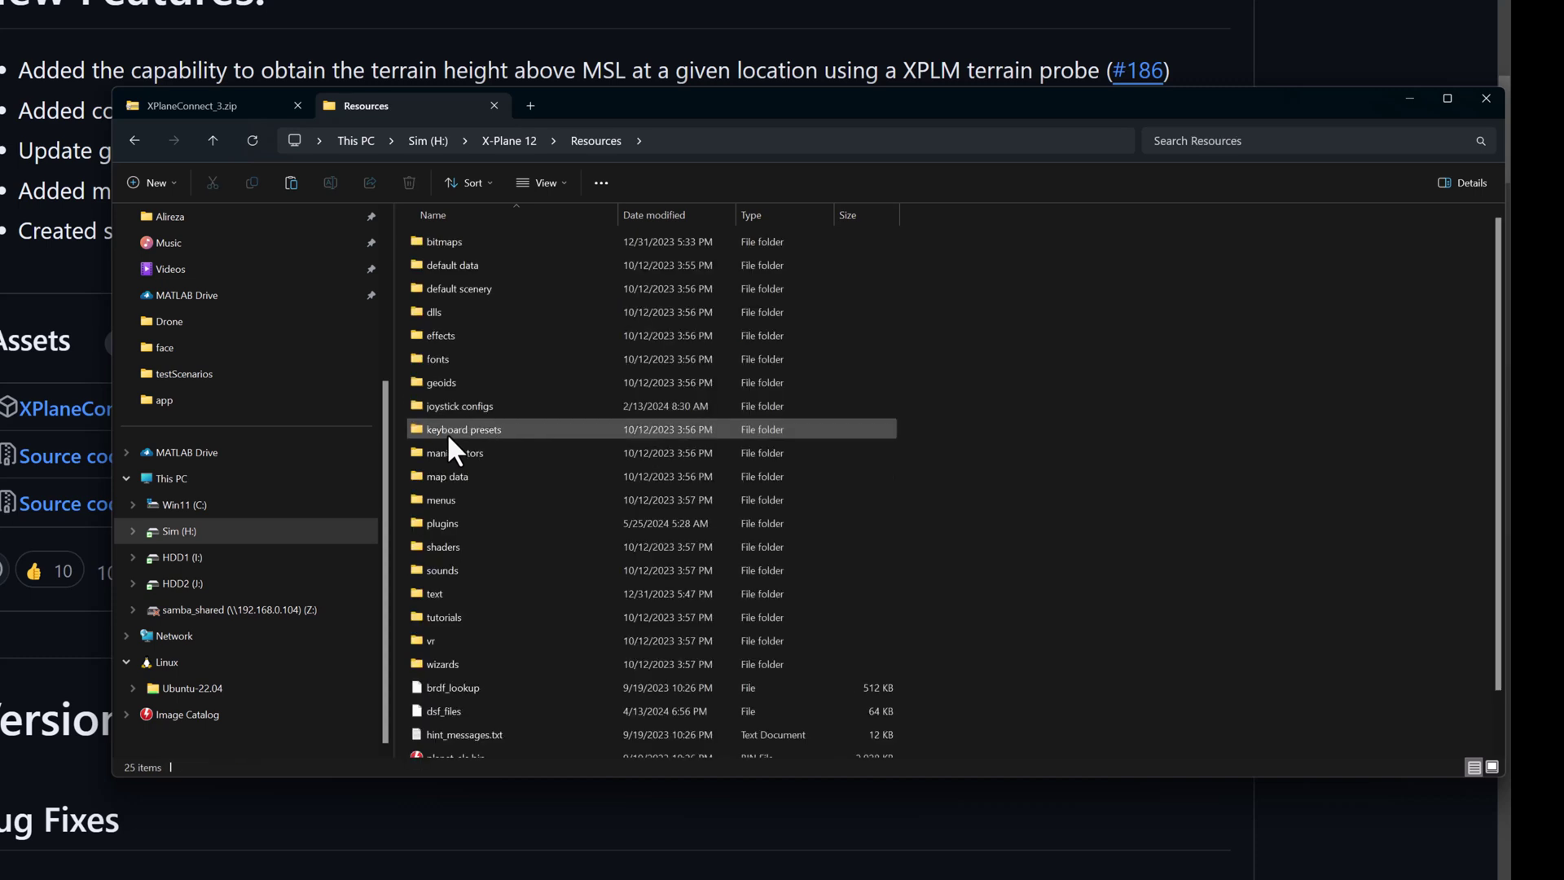
pyautogui.doubleClick(440, 523)
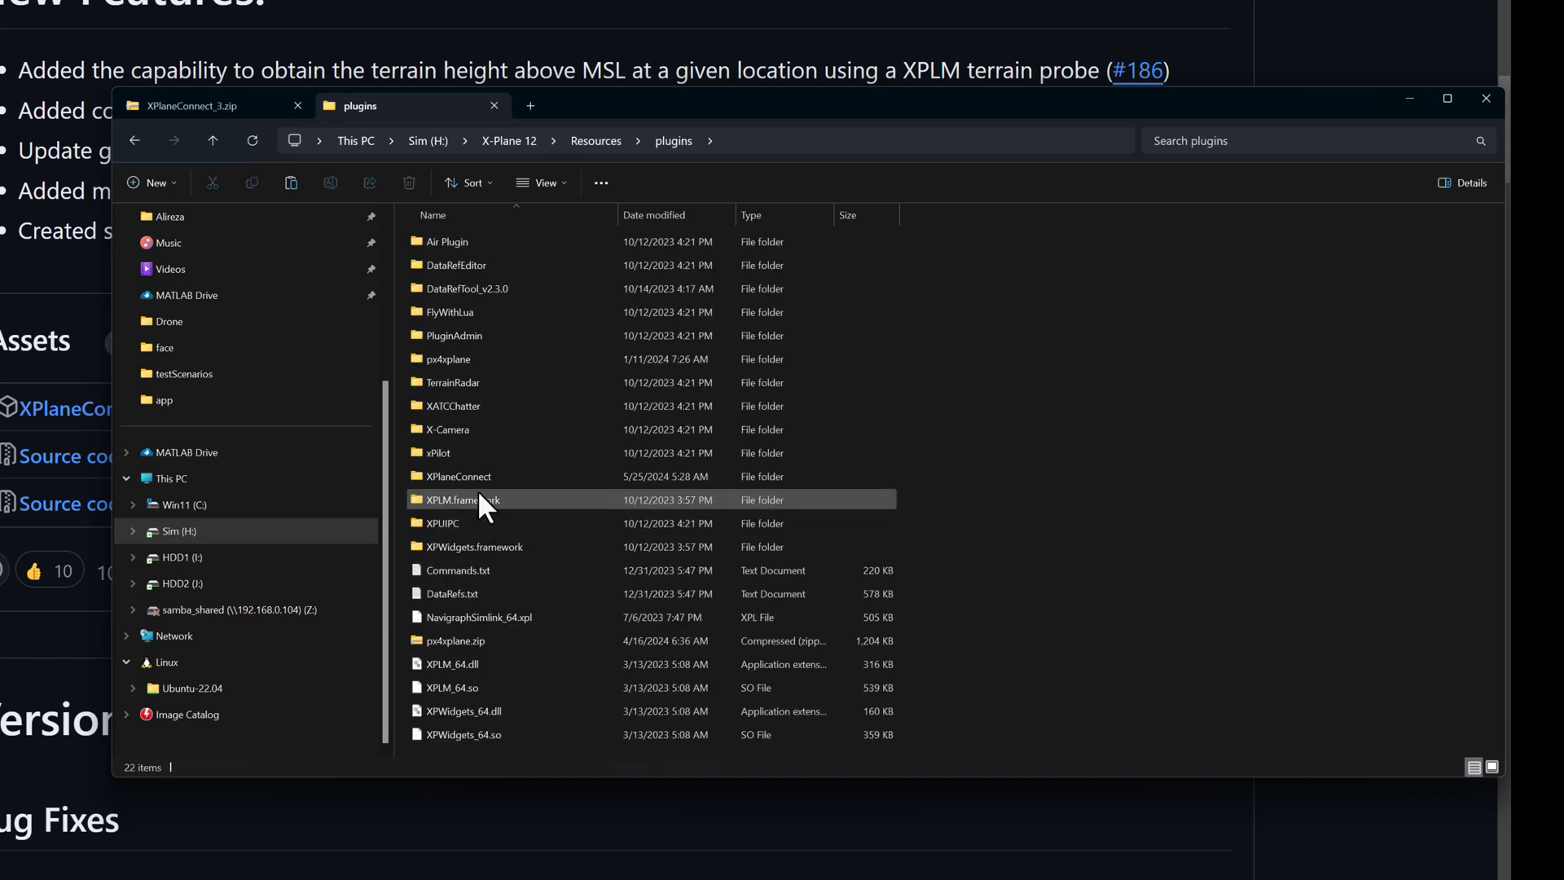
pyautogui.doubleClick(448, 474)
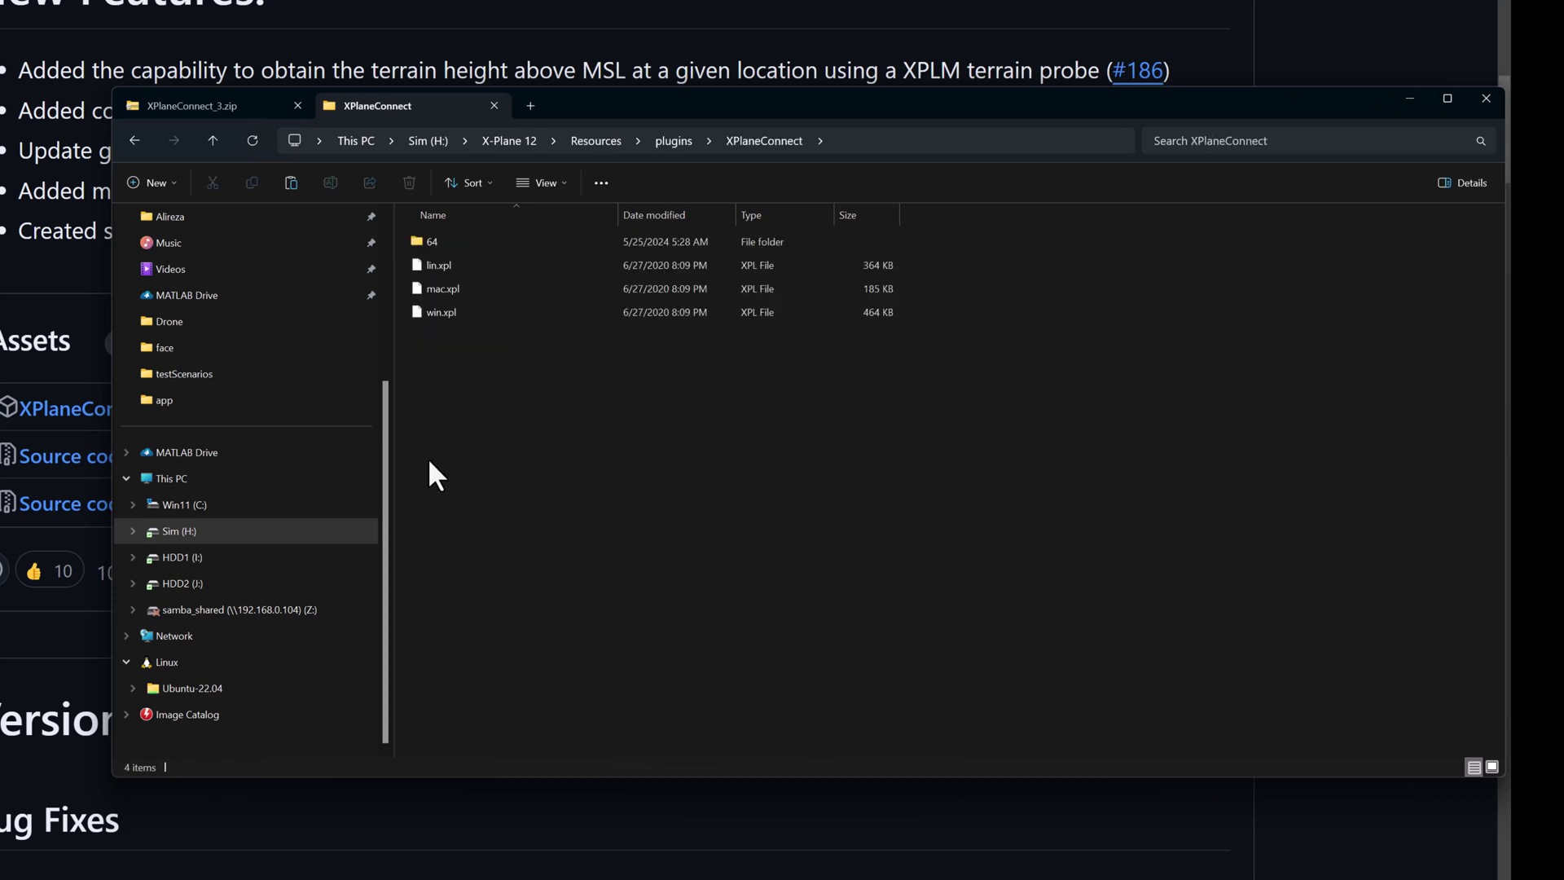
pyautogui.click(213, 140)
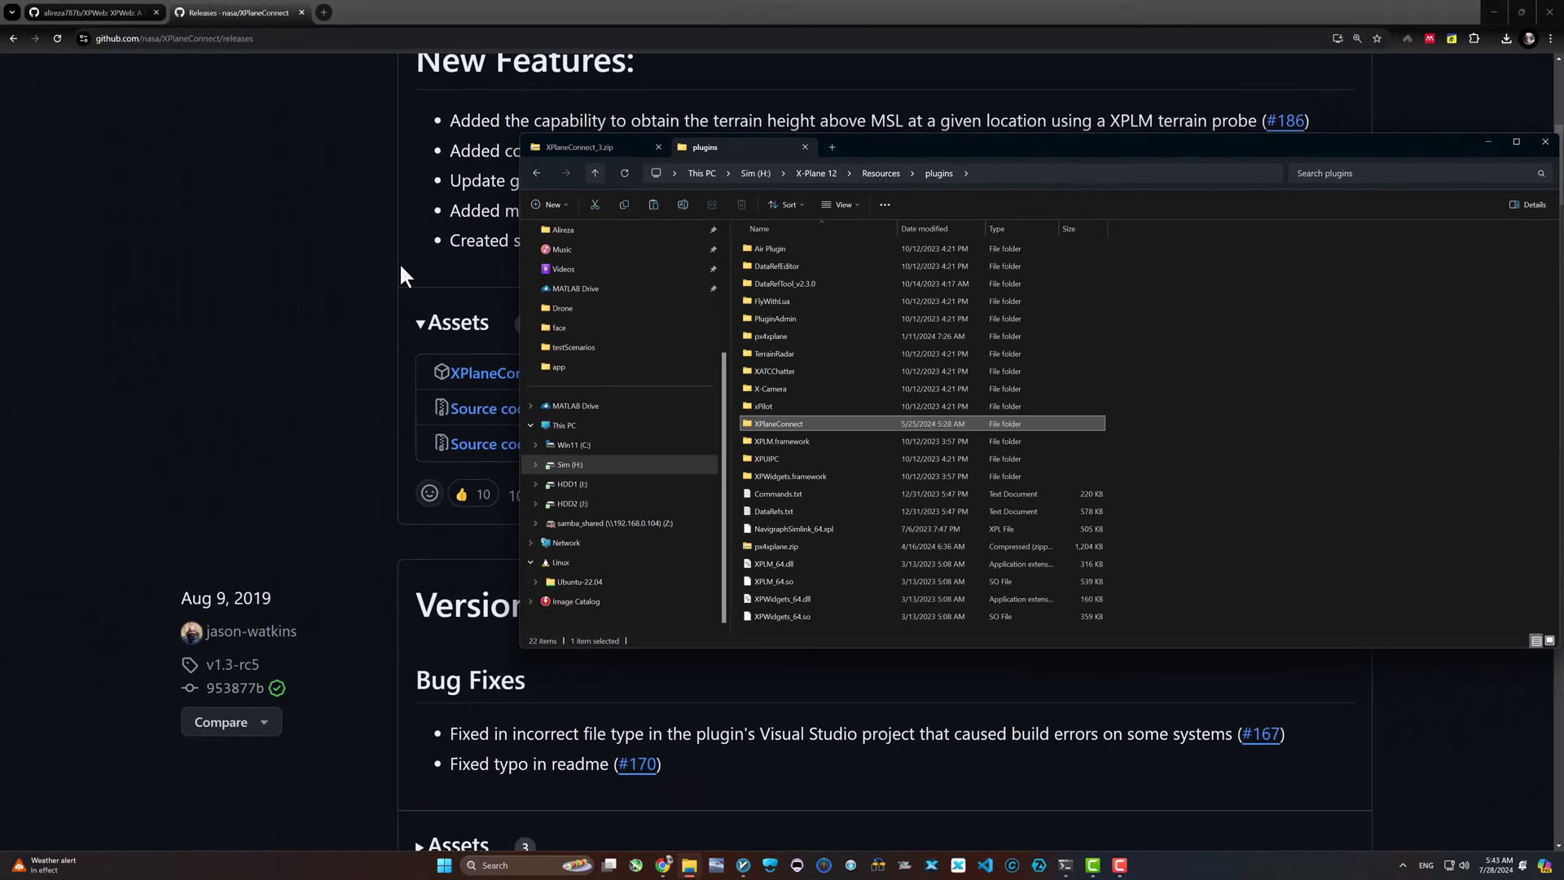
# Switch back to the XPWeb repository page in the browser and review the README's binary release installation instructions
pyautogui.click(391, 277)
pyautogui.click(102, 12)
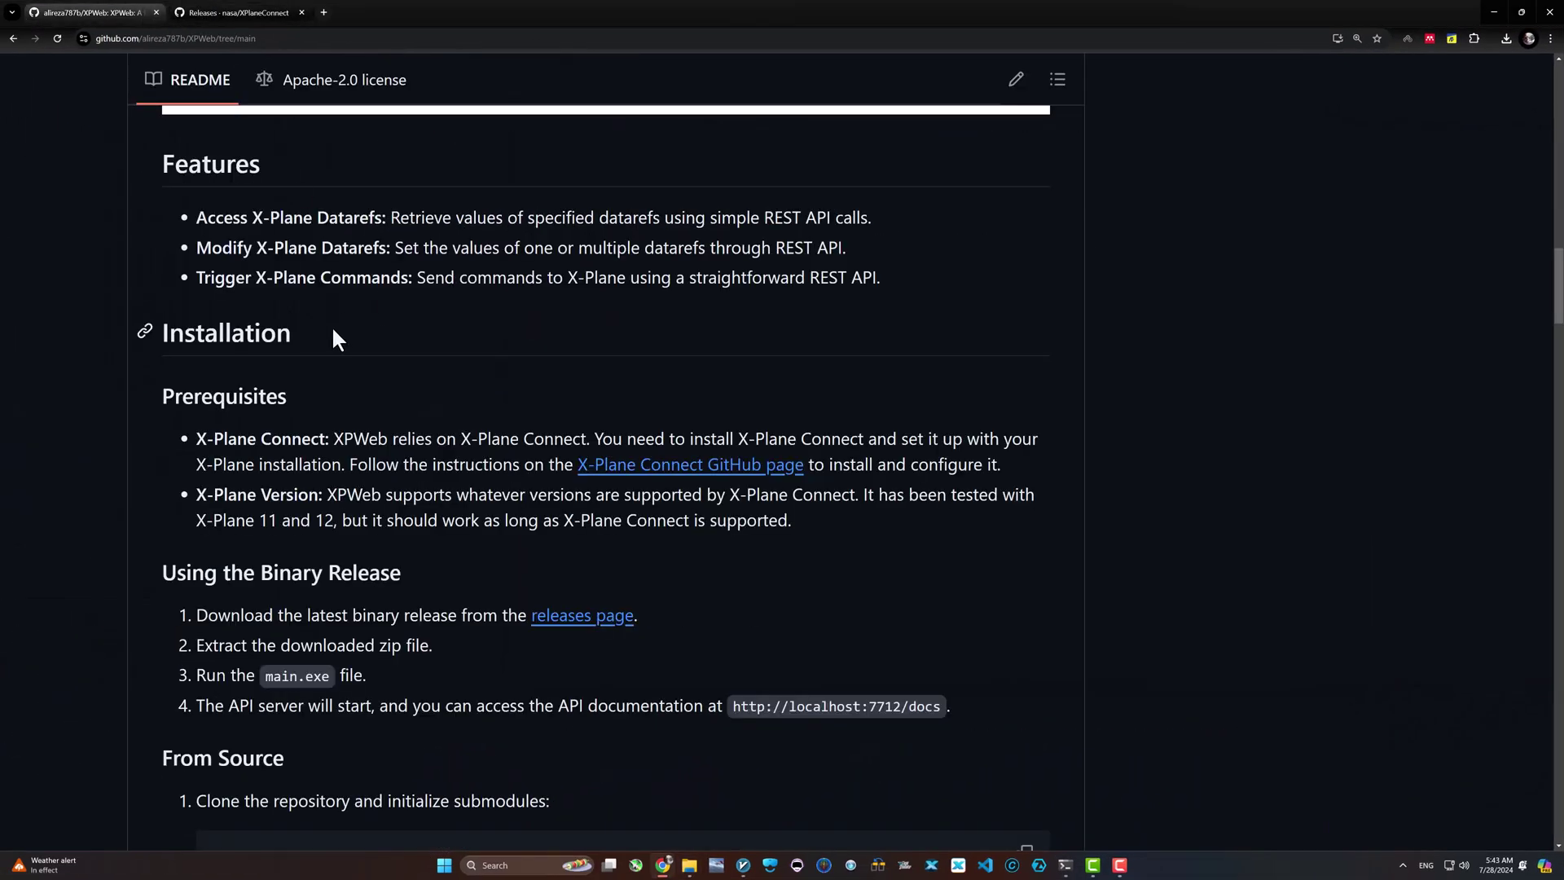
pyautogui.click(428, 506)
pyautogui.scroll(-2, 428, 506)
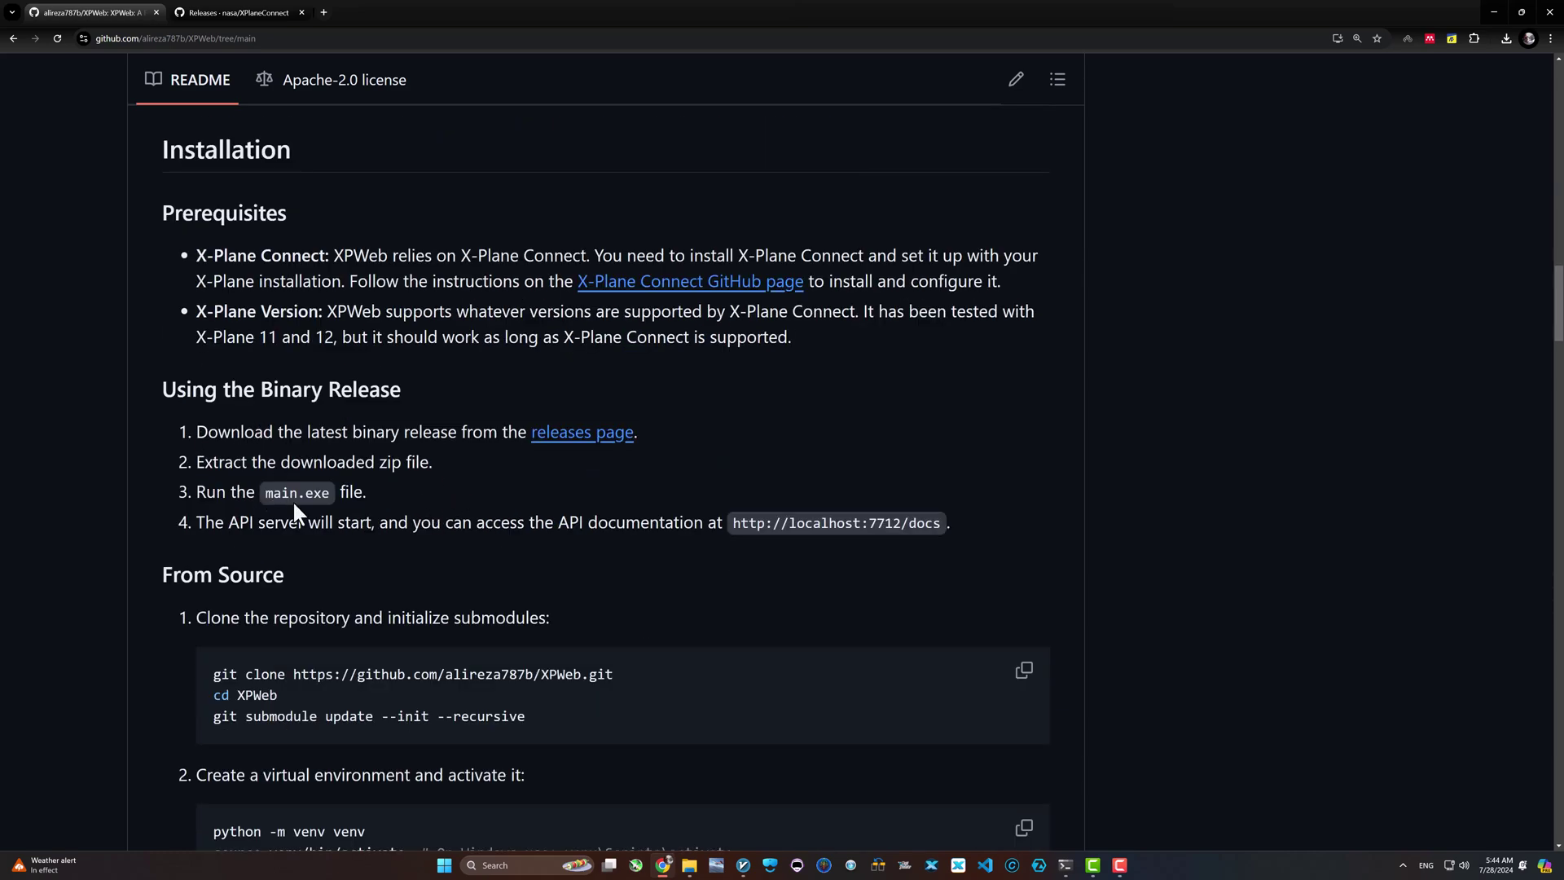
pyautogui.scroll(20, 692, 516)
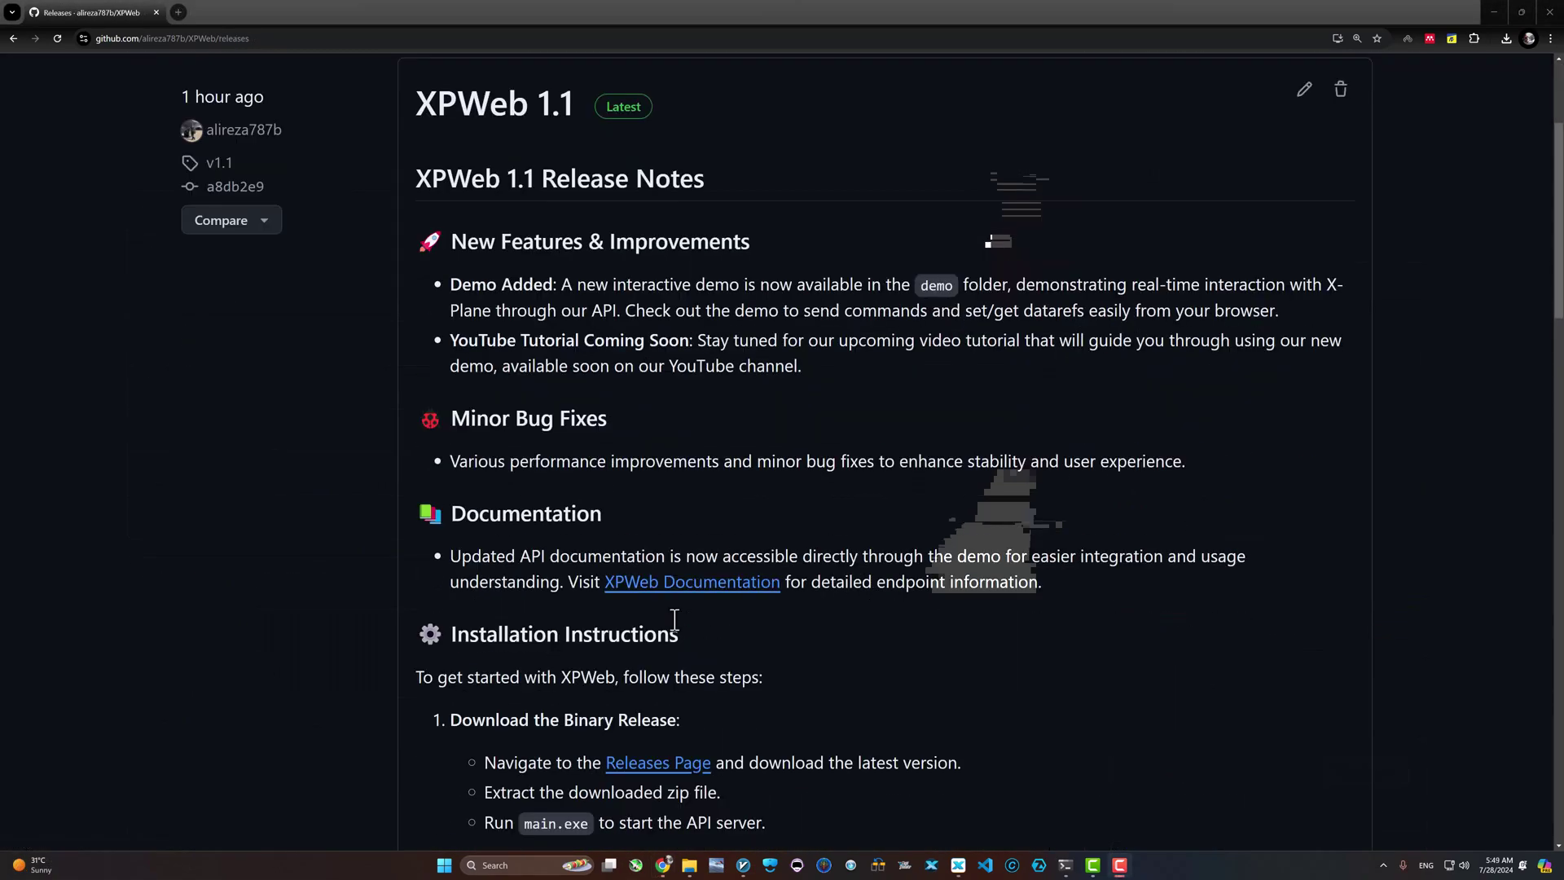
# Find the assets of the XPWeb 1.1 release and start downloading XPWeb_v1.1_win.zip
pyautogui.scroll(-13, 674, 621)
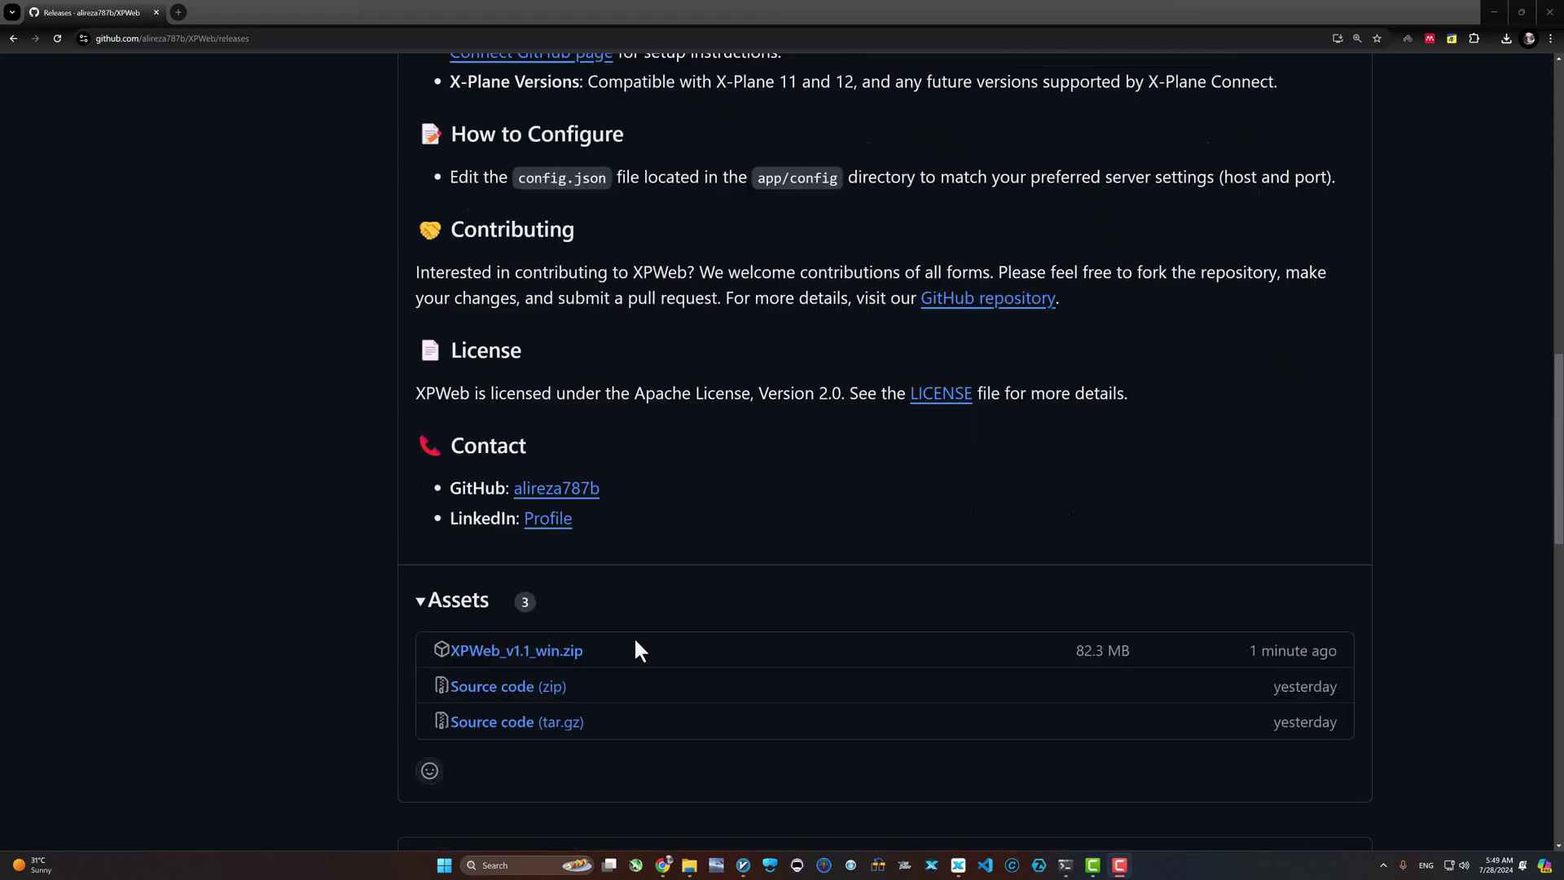
pyautogui.click(511, 662)
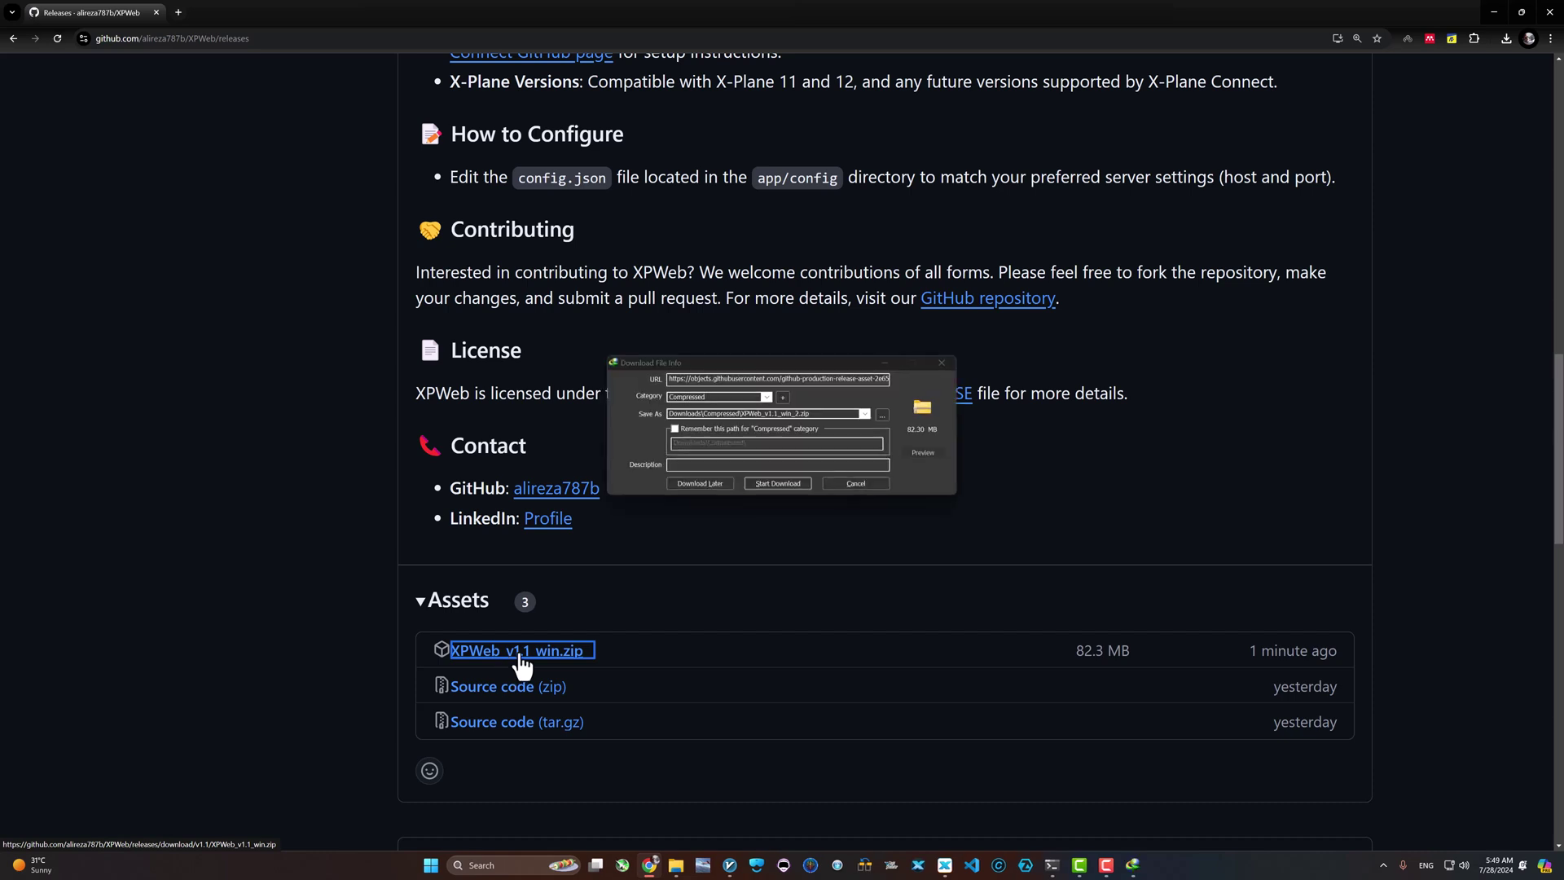
pyautogui.click(753, 486)
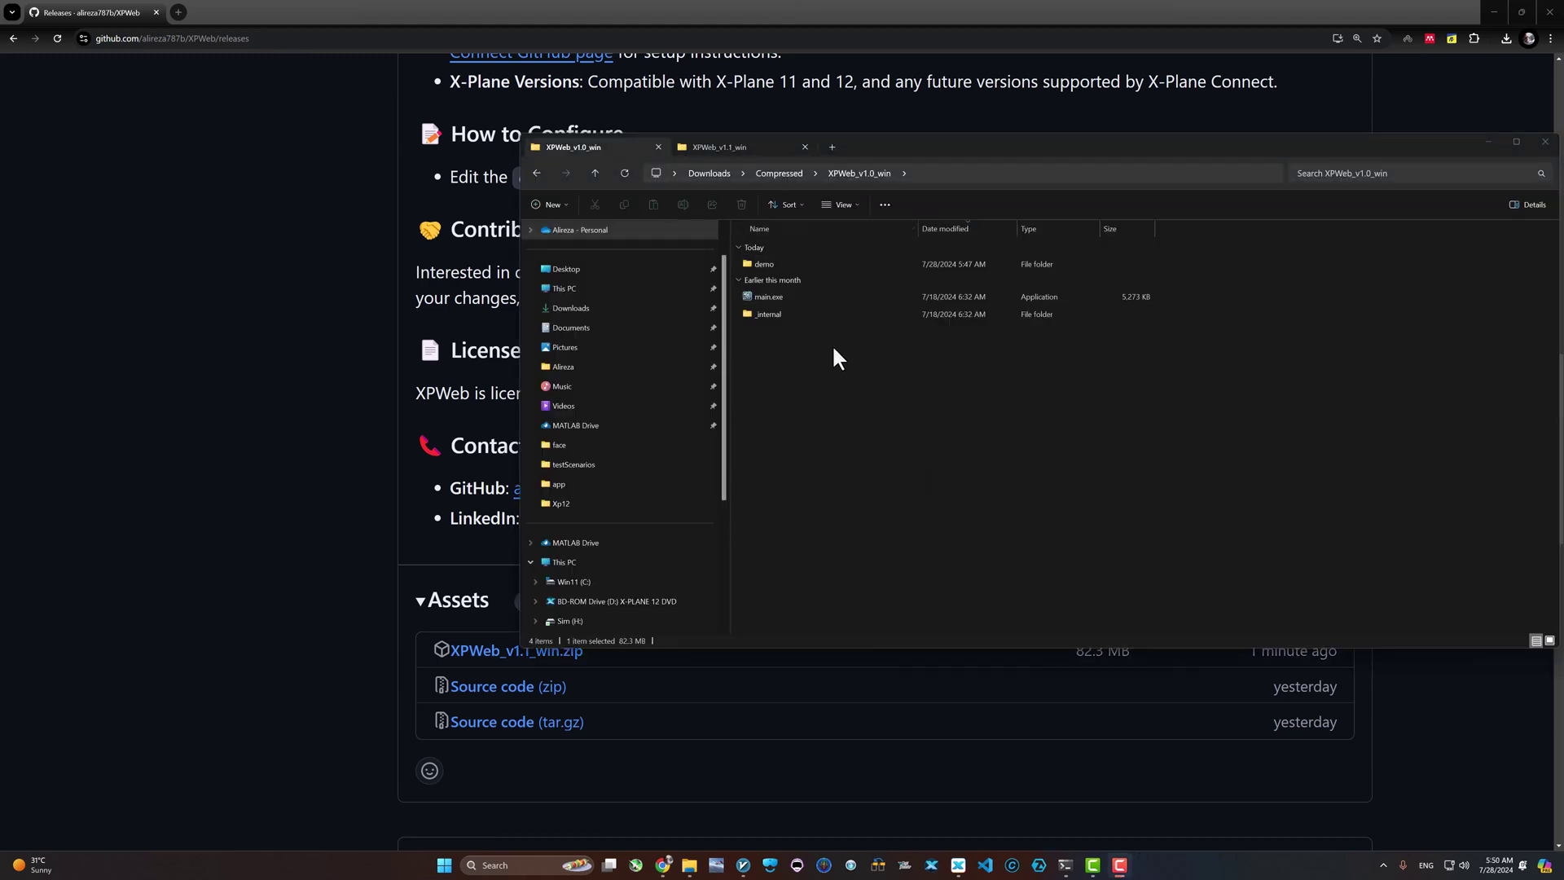
# Run main.exe from the XPWeb_v1.0_win folder and allow it access through Windows Firewall
pyautogui.doubleClick(794, 296)
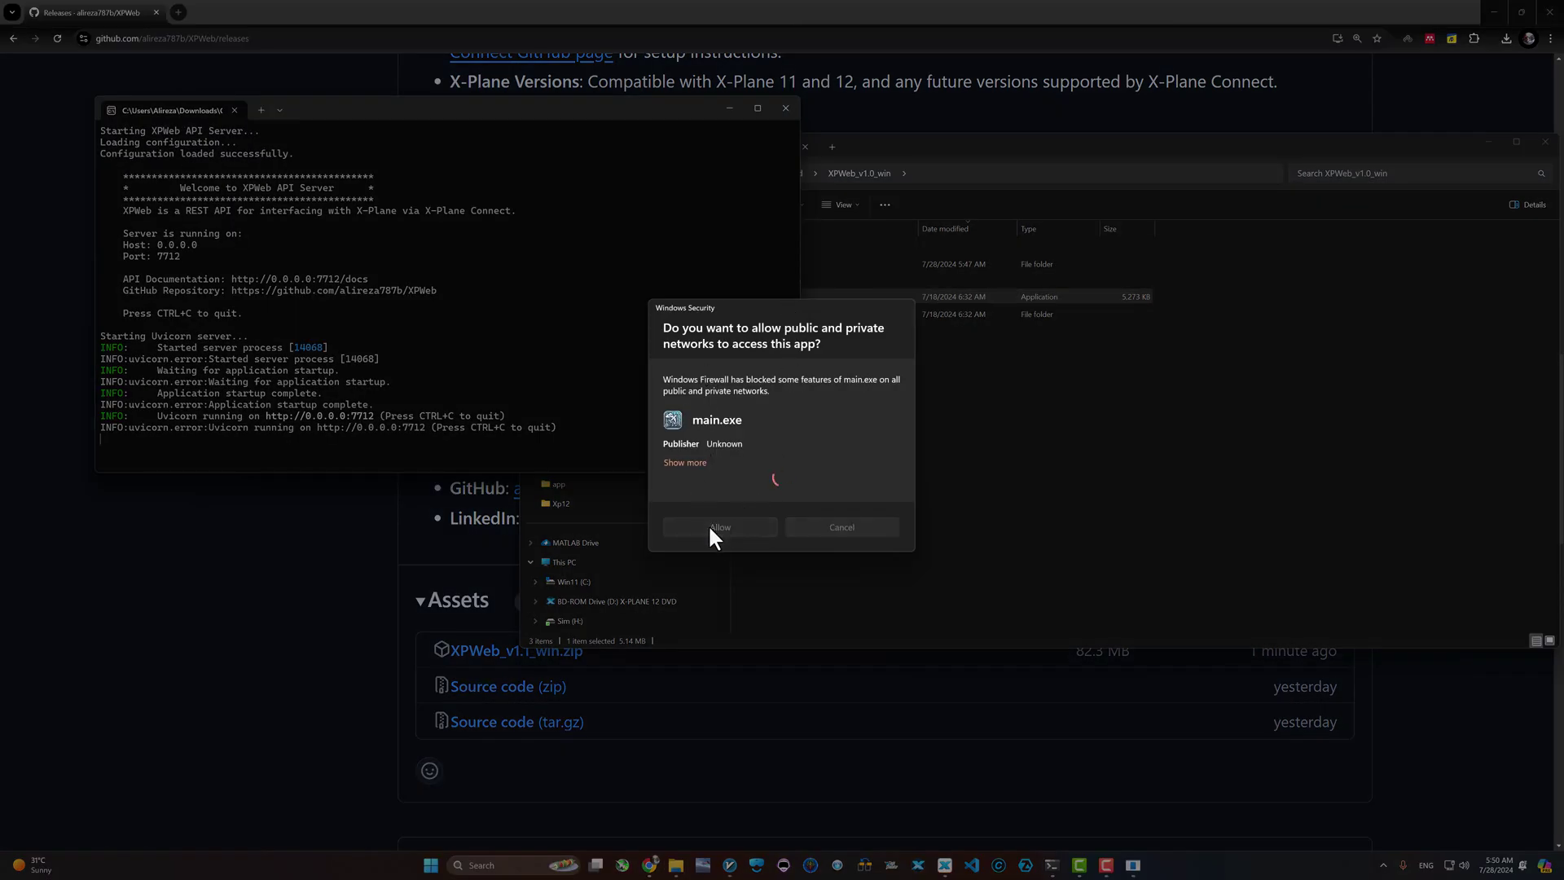
pyautogui.click(707, 526)
pyautogui.click(404, 385)
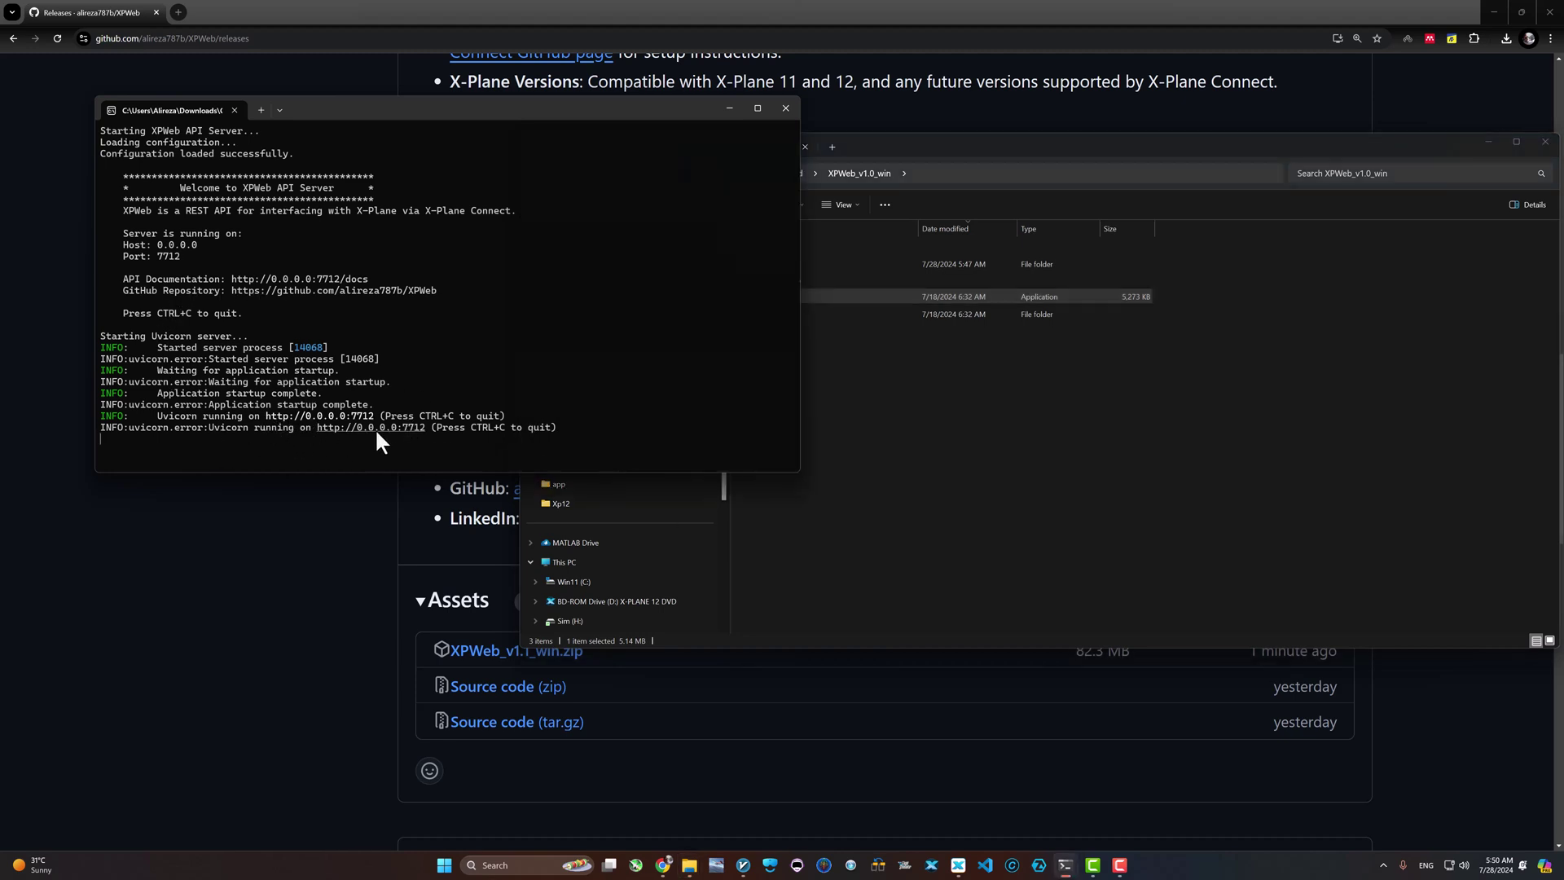
# Return to the browser and open the API documentation at 127.0.0.1:7712/docs in a new tab
pyautogui.click(428, 27)
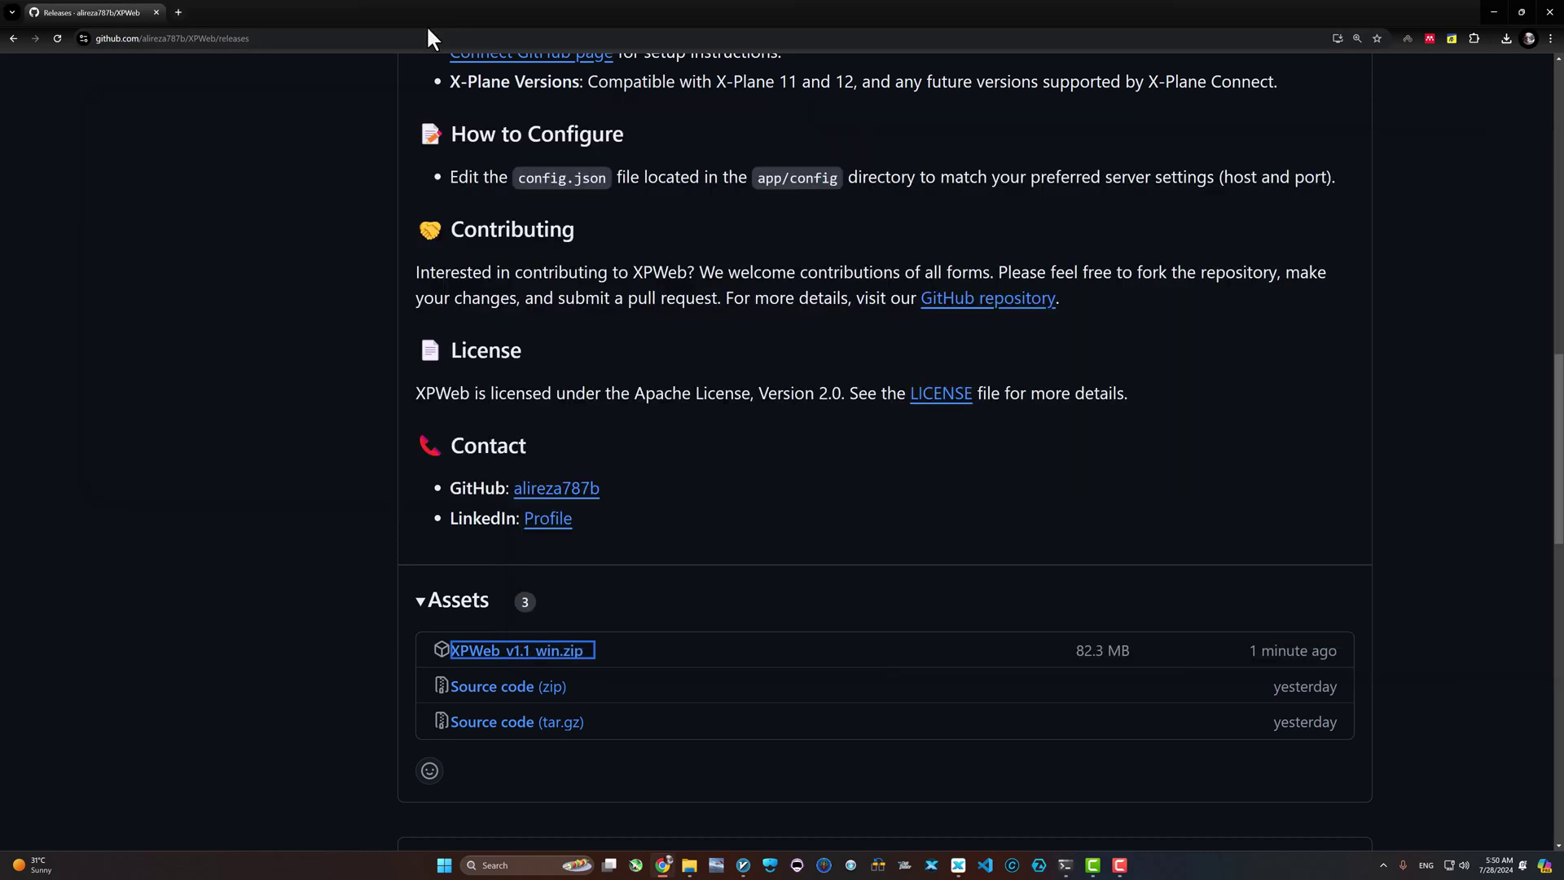
pyautogui.click(182, 11)
pyautogui.write('127.0.0.1:3000')
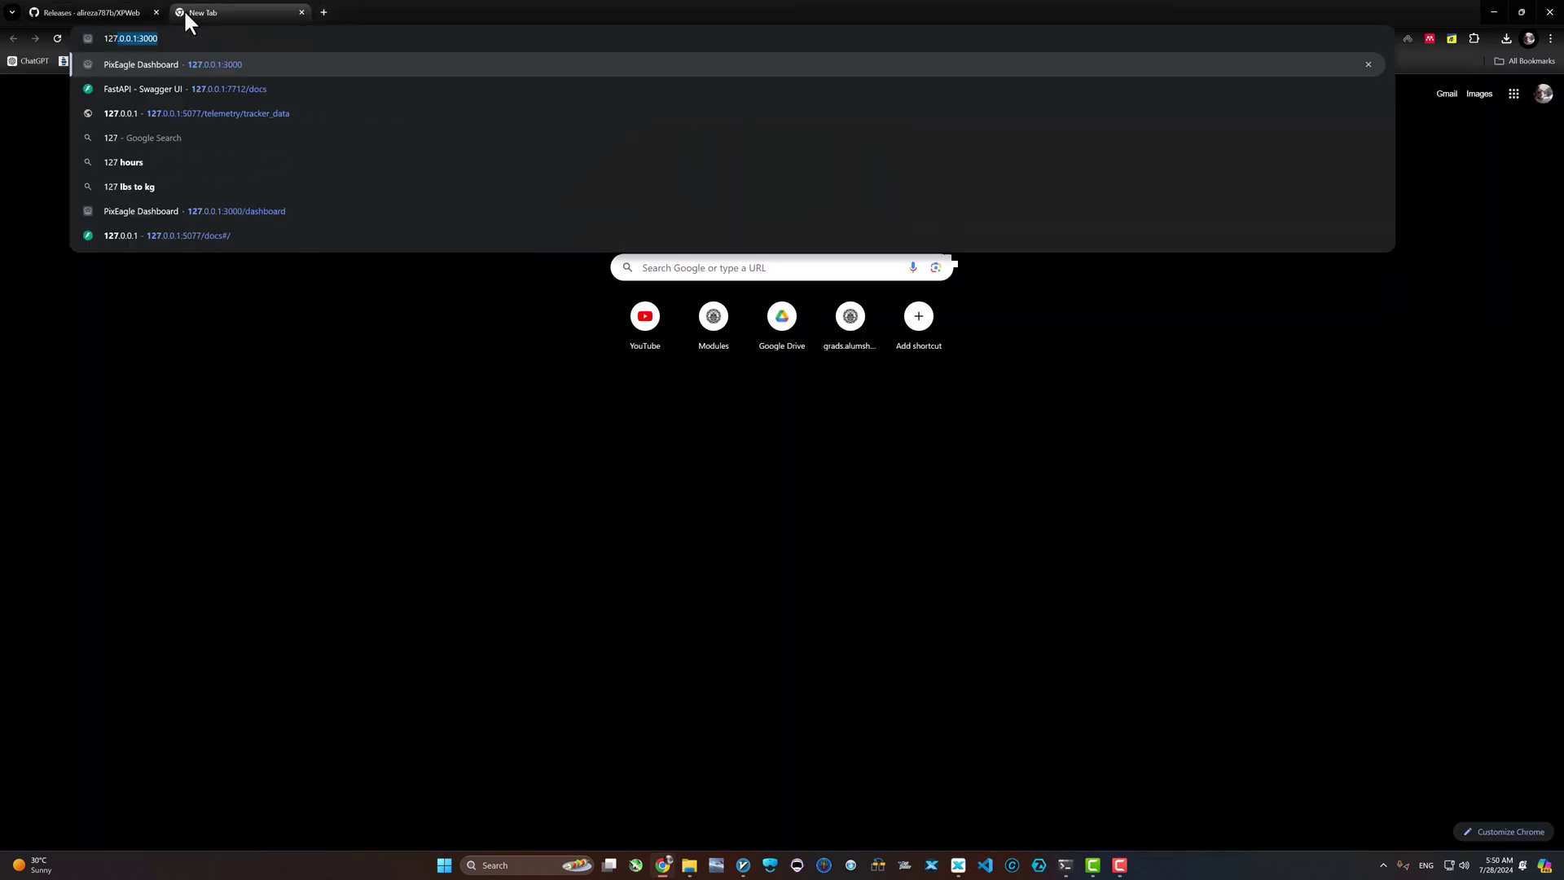
pyautogui.press('Down')
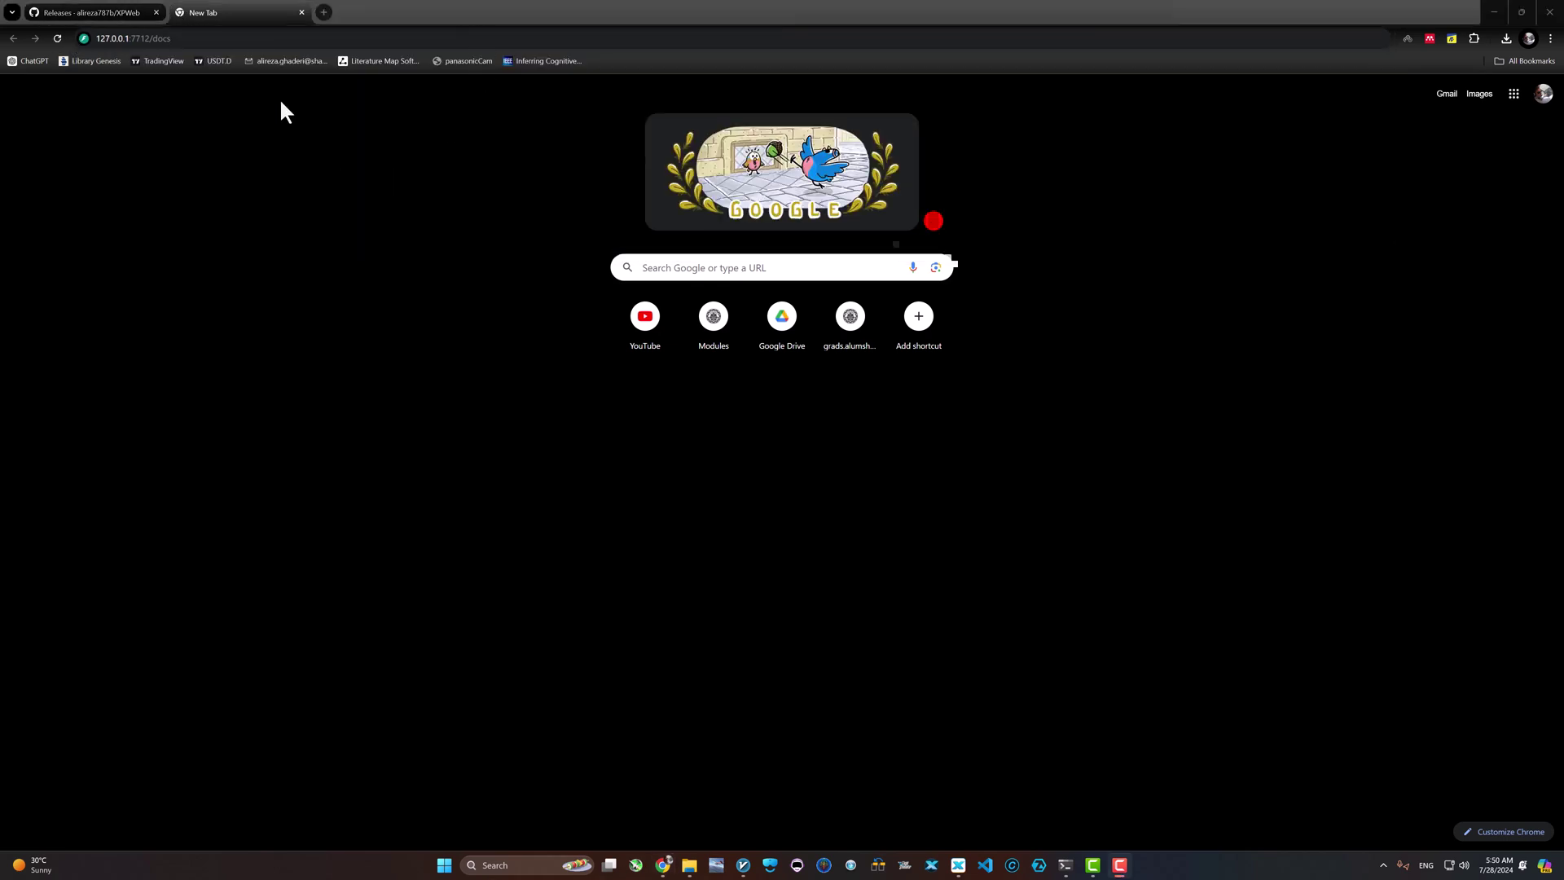
pyautogui.click(246, 21)
pyautogui.press('Return')
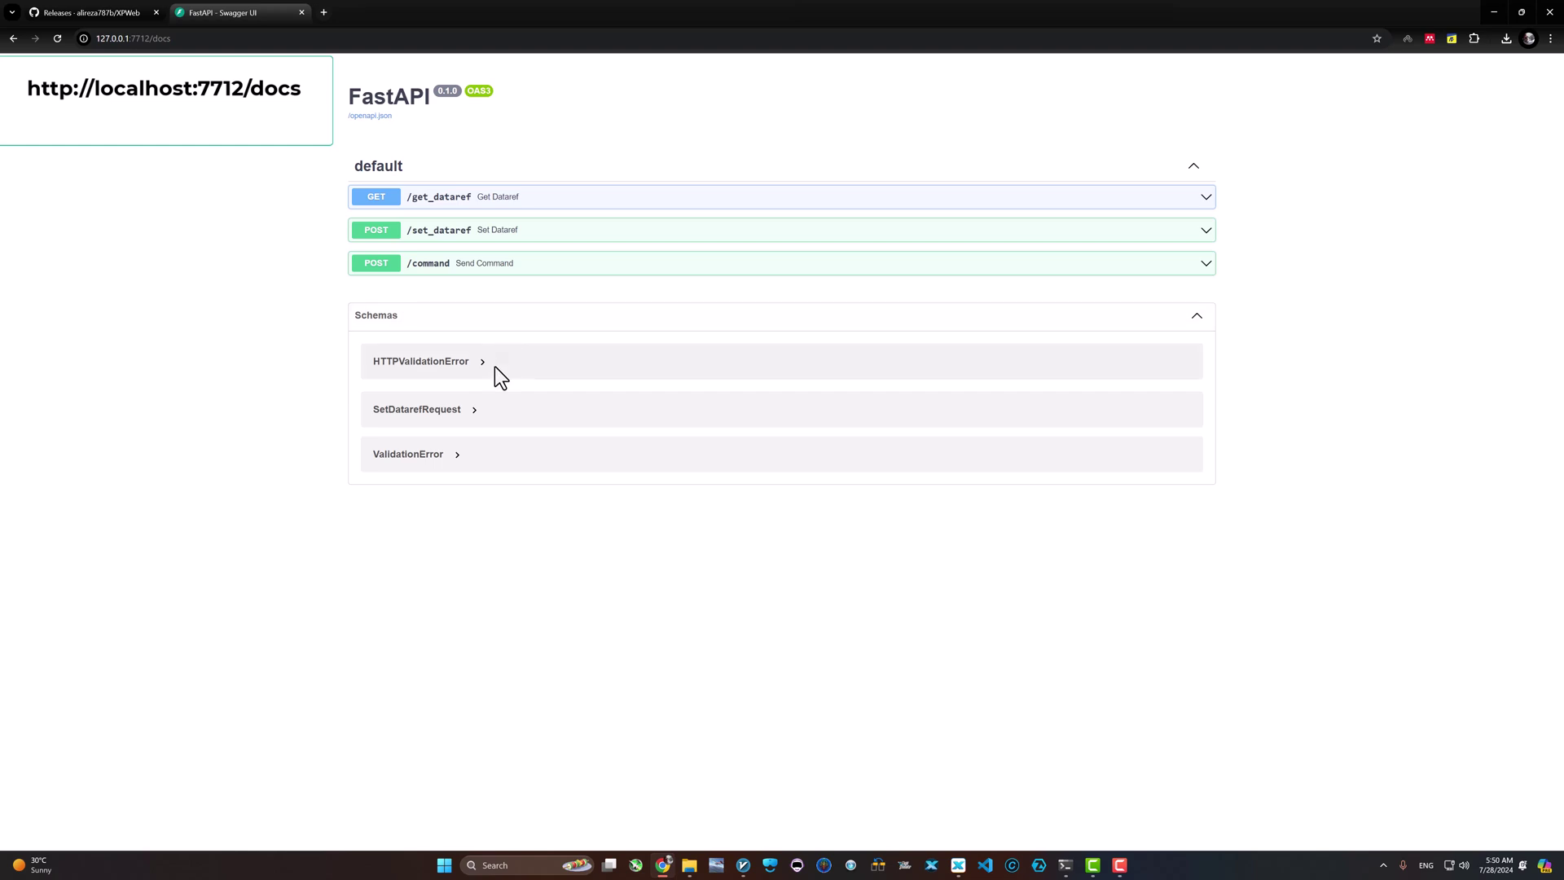
# Check the HTTPValidationError schema, collapse it again, and expand the SetDatarefRequest schema
pyautogui.click(461, 364)
pyautogui.click(462, 367)
pyautogui.click(443, 412)
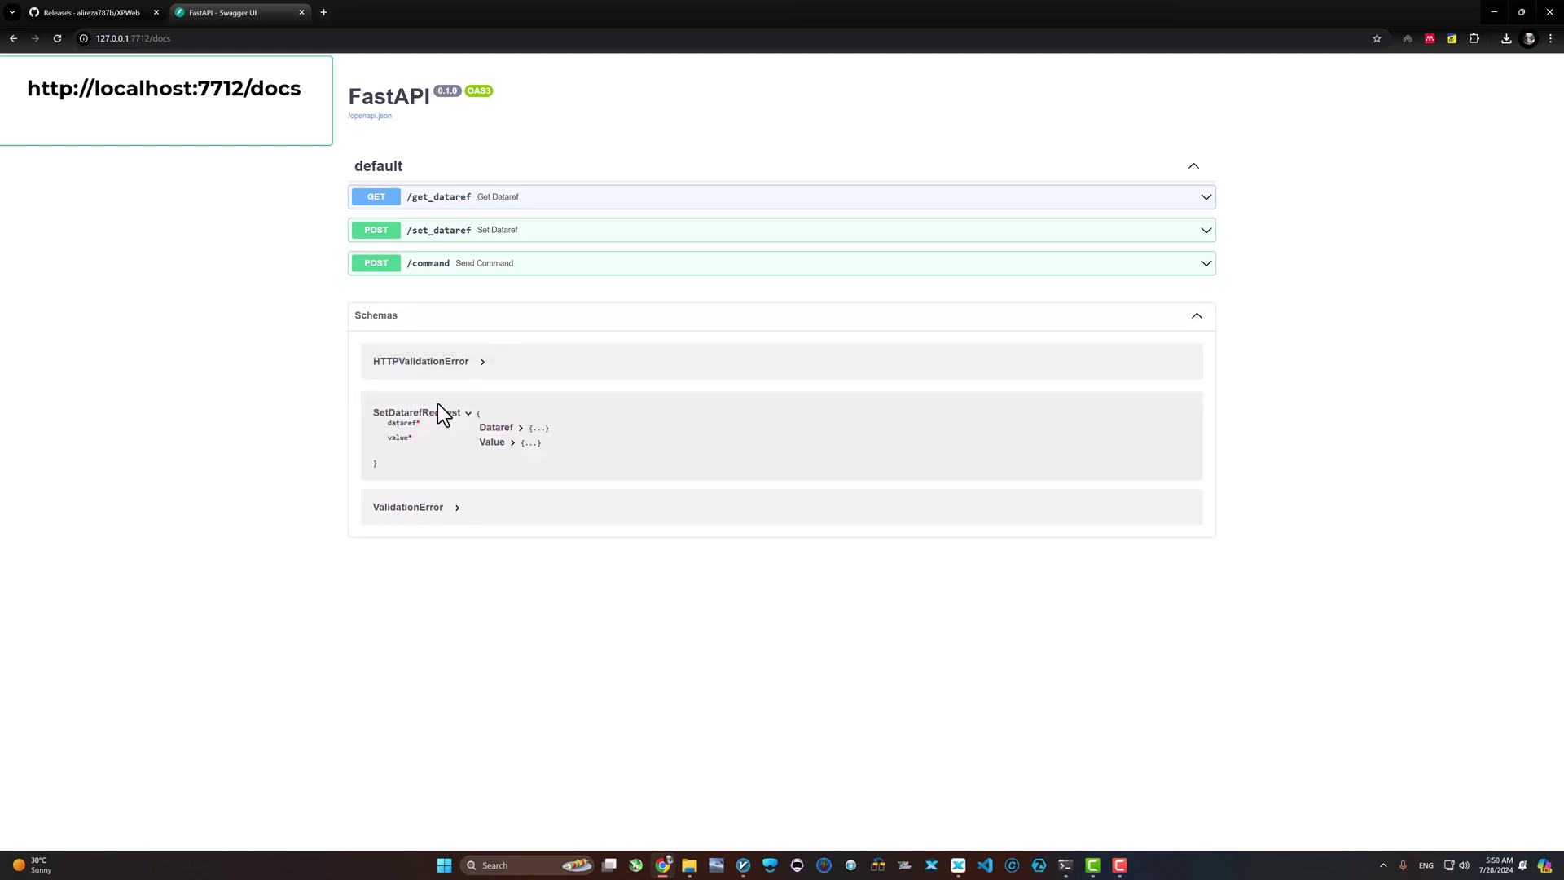
# Switch to X-Plane, find the Cessna Skyhawk among the General Aviation aircraft, and start the flight
pyautogui.click(958, 865)
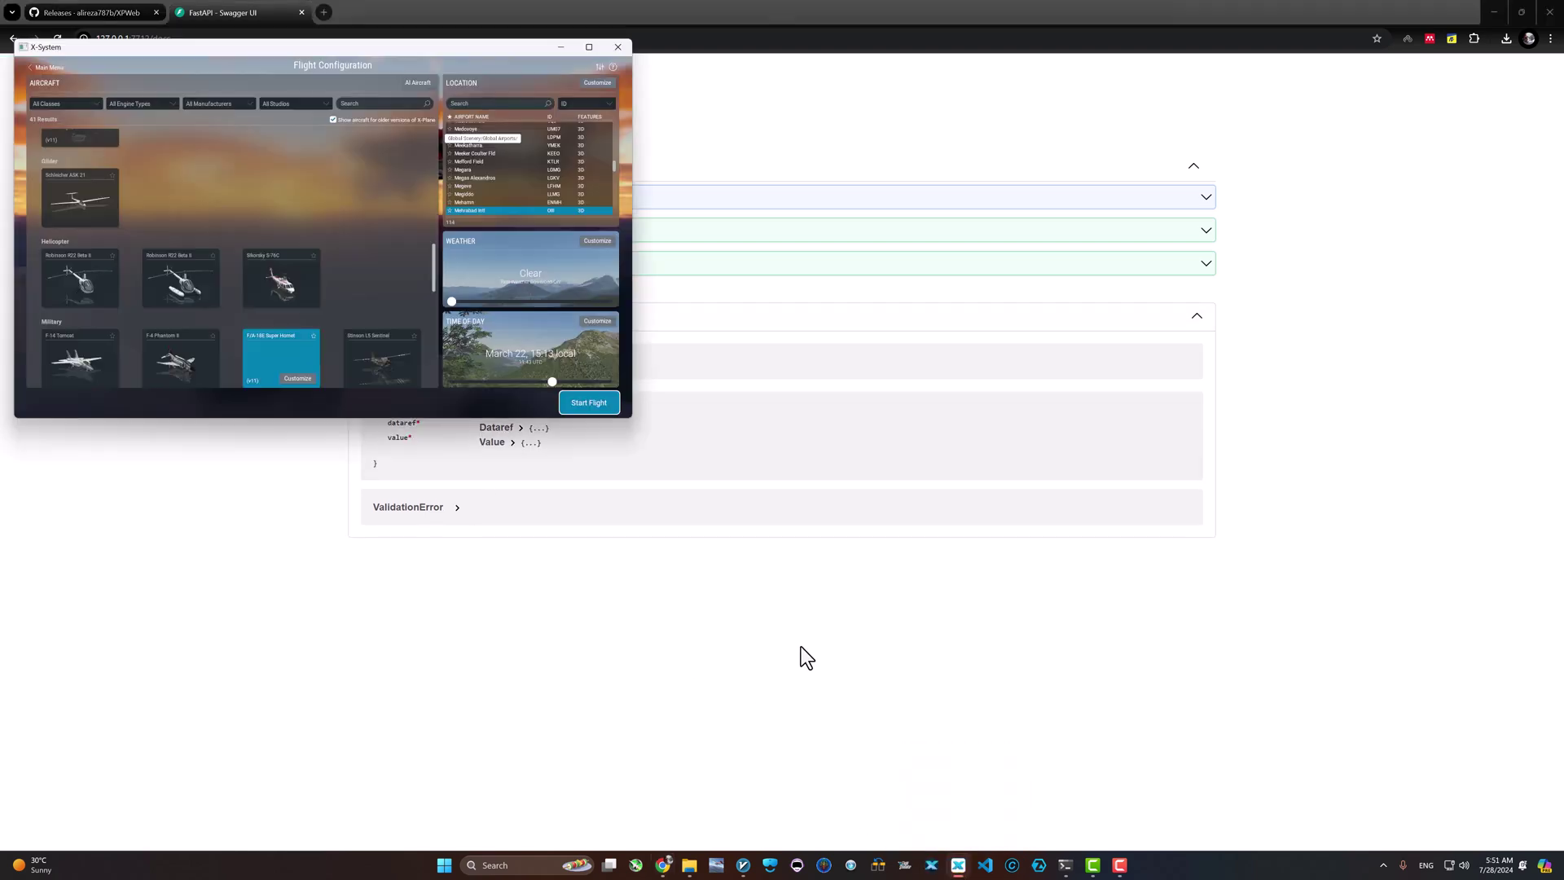
pyautogui.scroll(2, 92, 334)
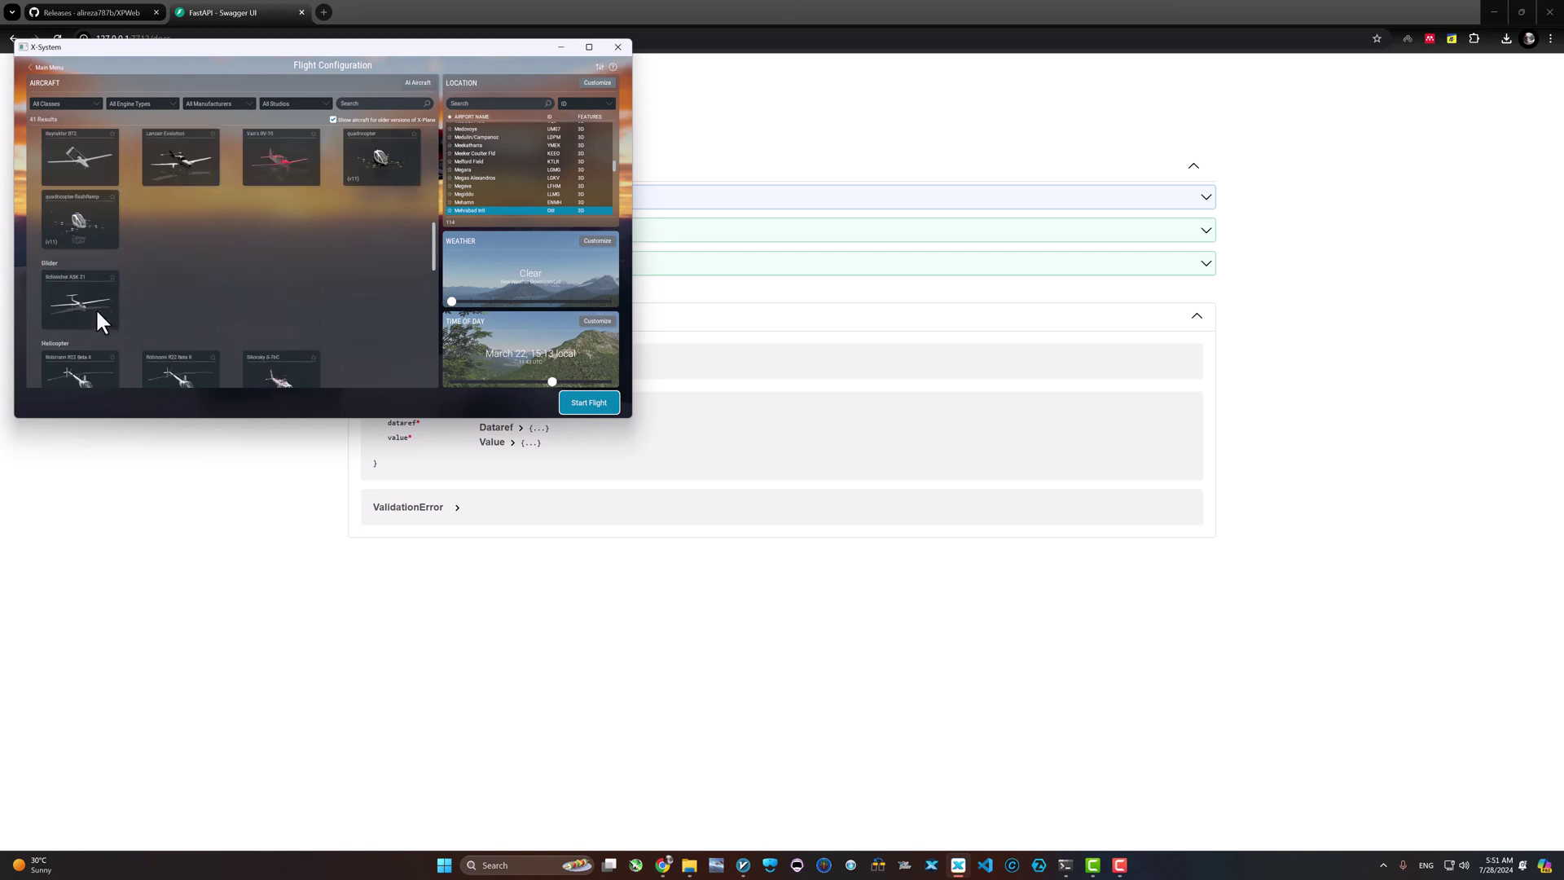
pyautogui.scroll(4, 140, 189)
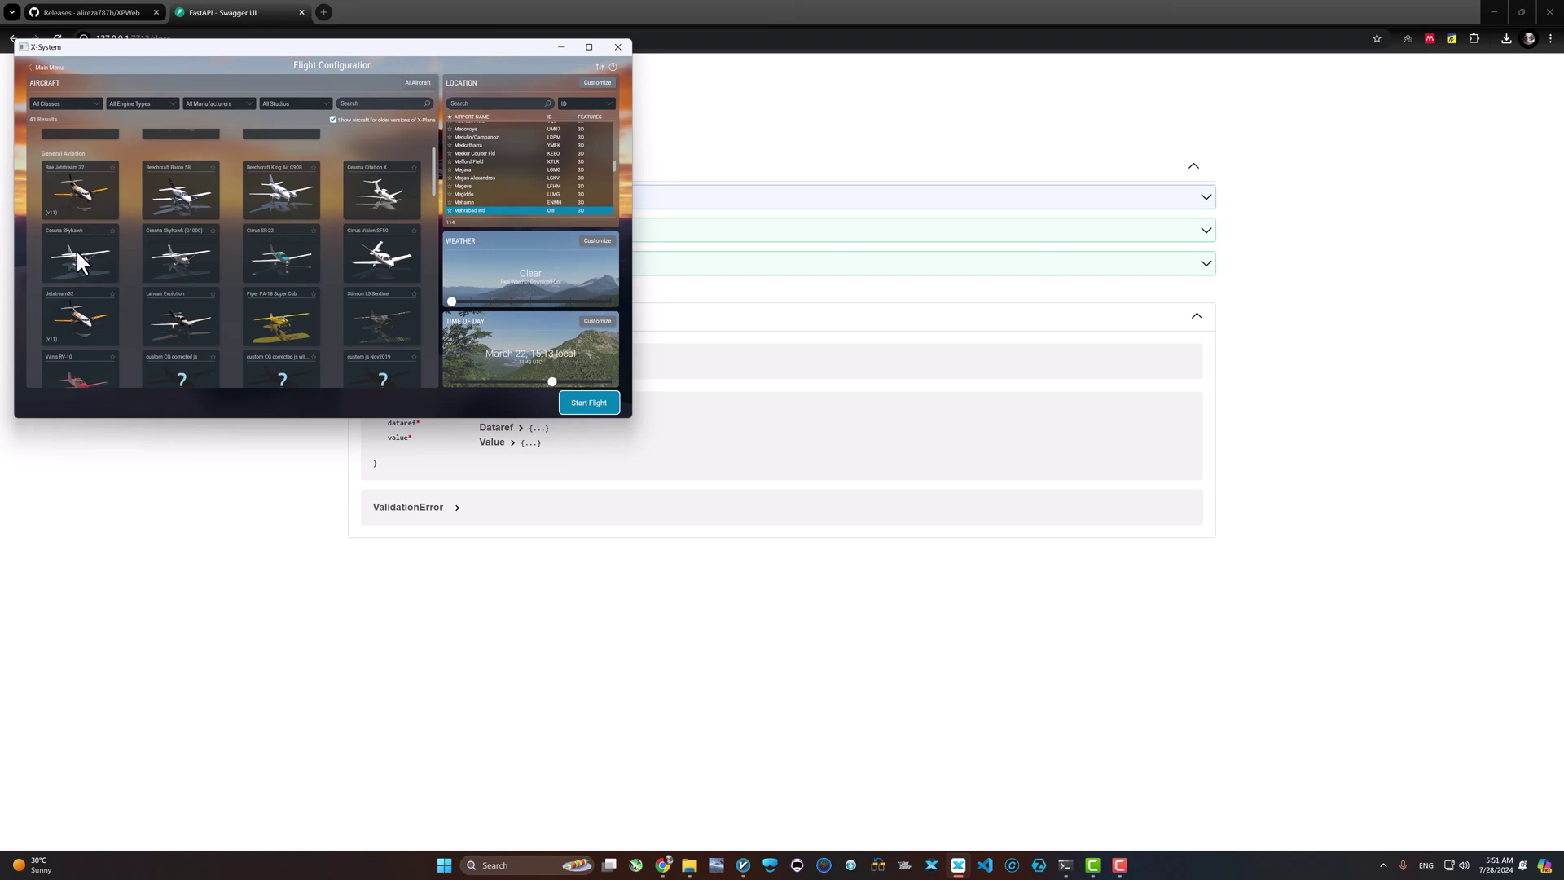
pyautogui.click(590, 403)
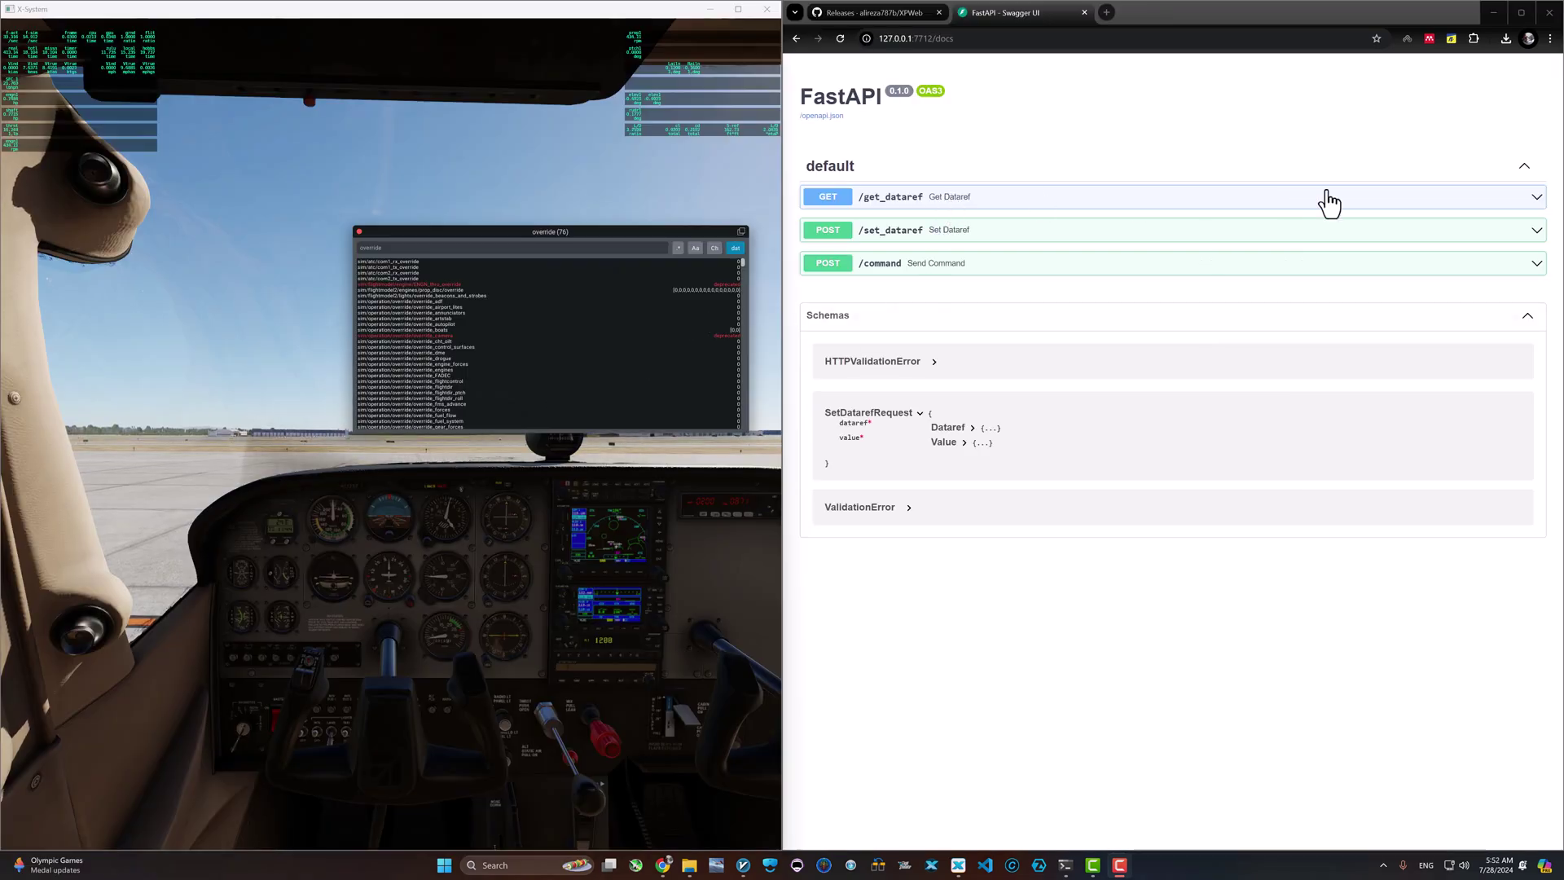
# Expand the GET /get_dataref endpoint and enable trying it out, ready to fill in its datarefs parameter
pyautogui.click(1527, 199)
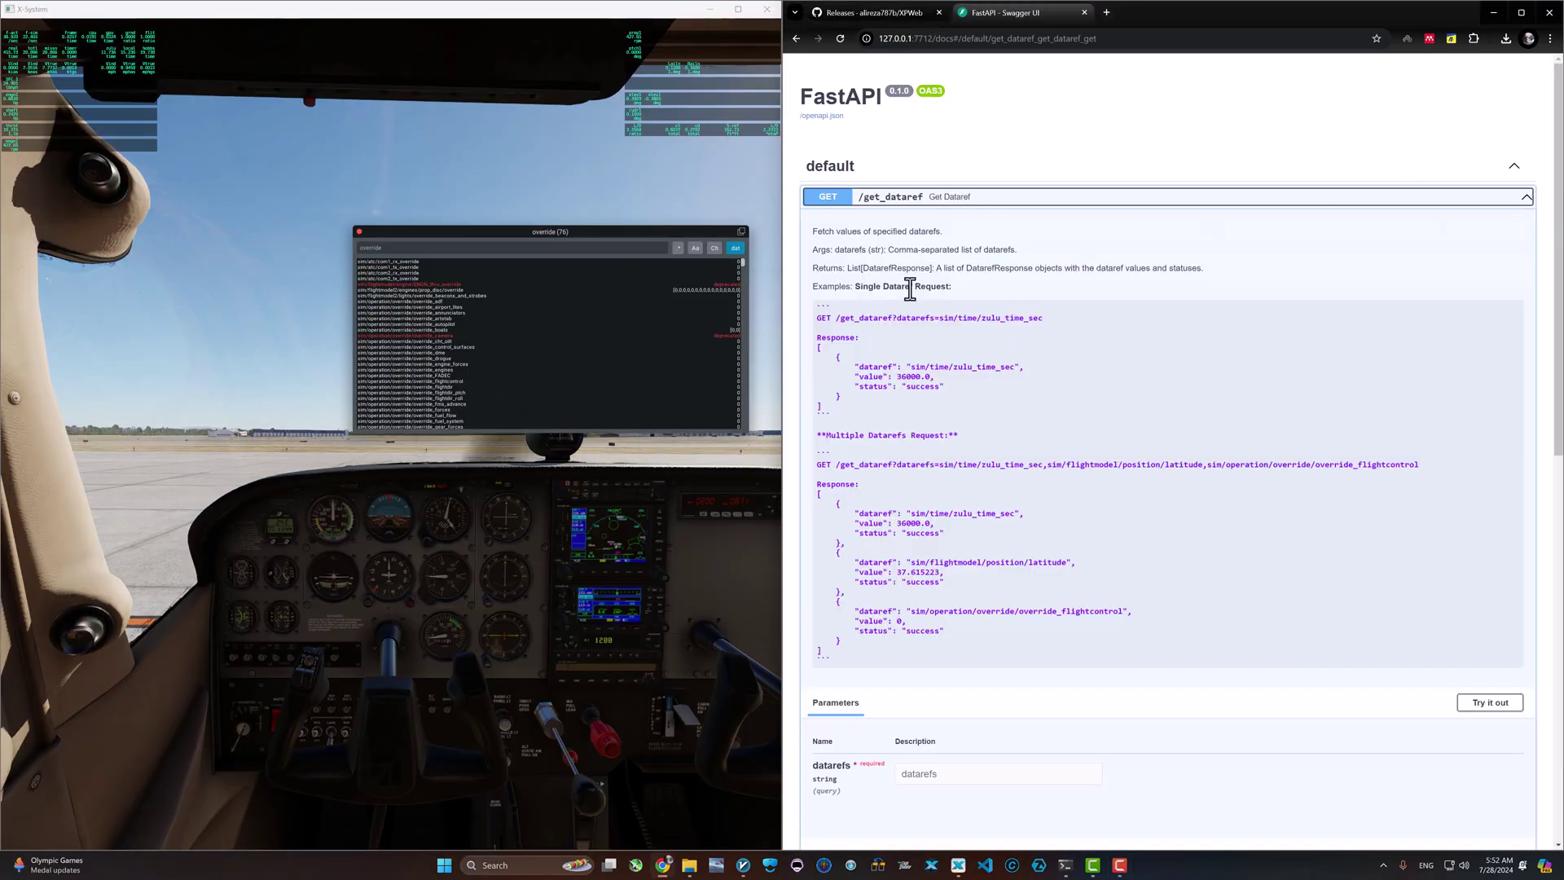
pyautogui.scroll(-2, 904, 489)
pyautogui.click(1494, 520)
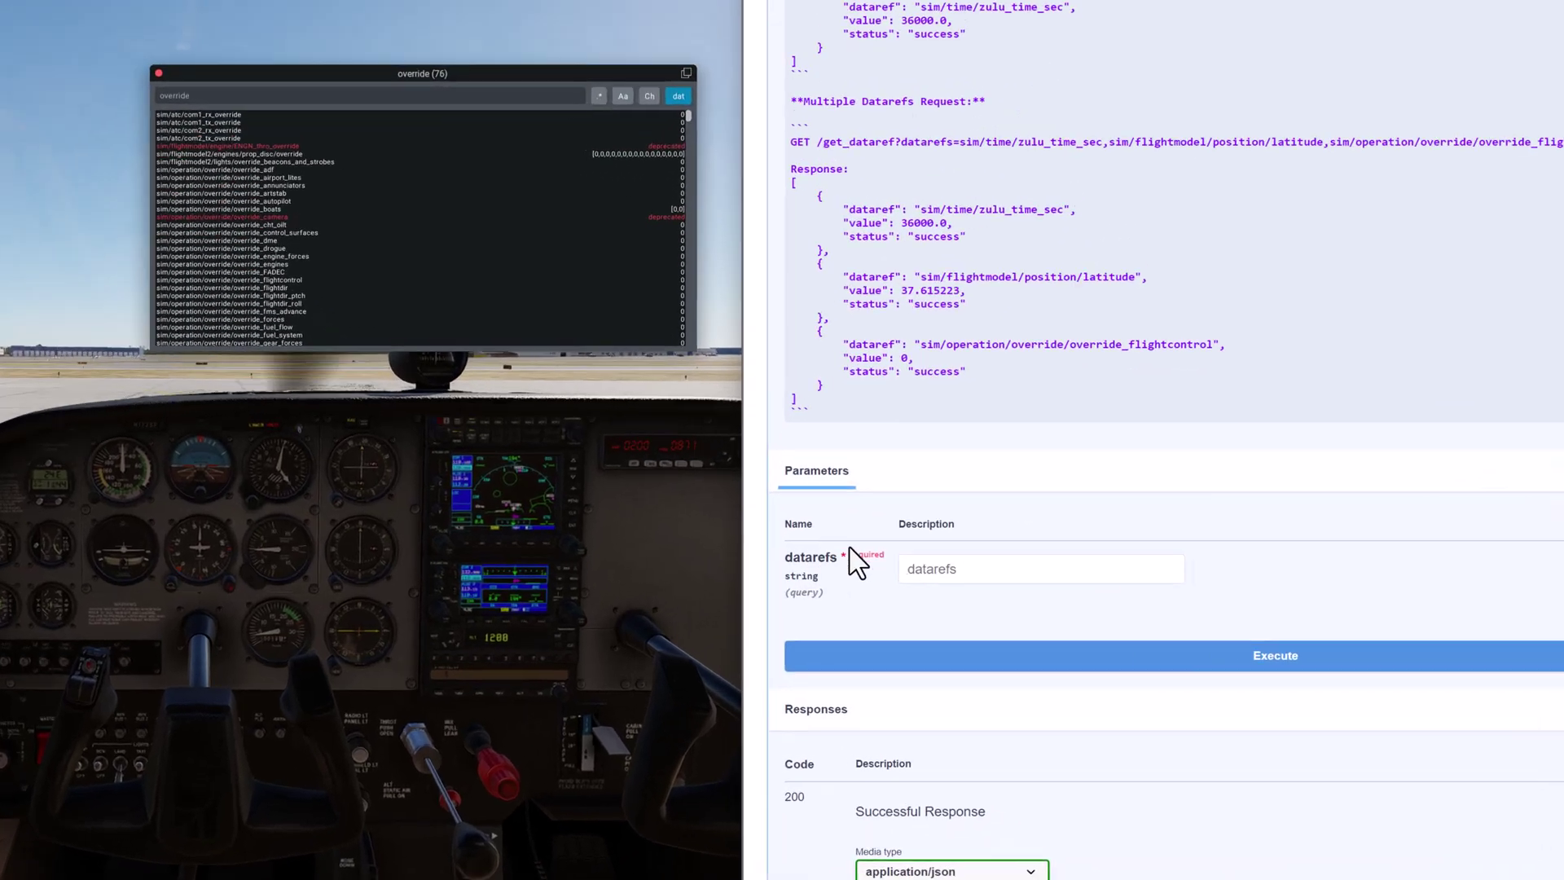
pyautogui.click(938, 590)
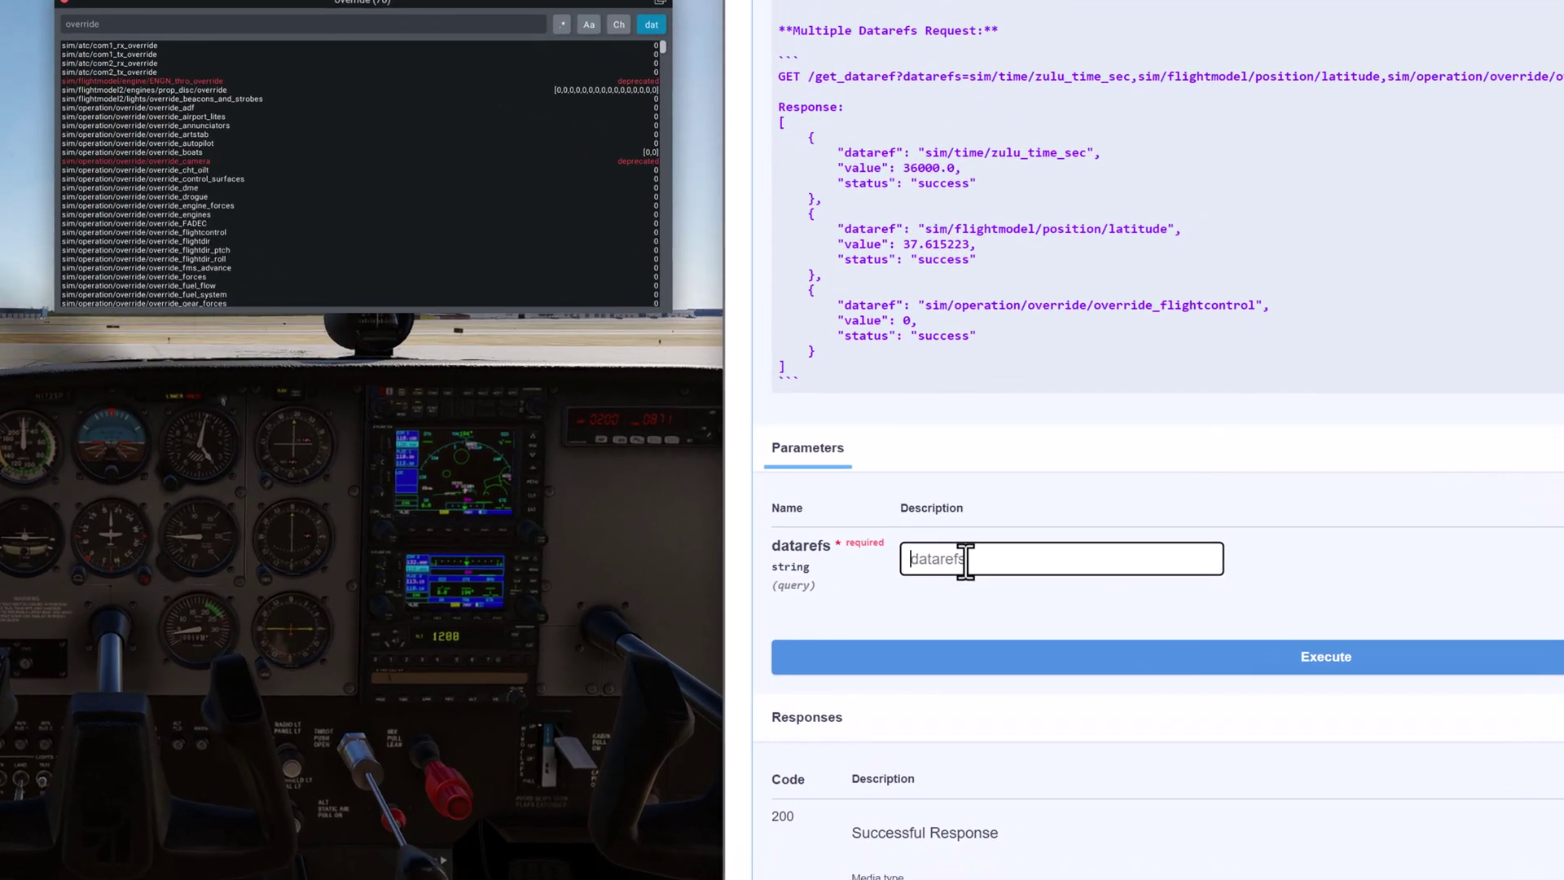
# Filter X-Plane's dataref list by "rpm" and copy the name of sim/aircraft/prop/acf_des_rpm_prp
pyautogui.click(140, 23)
pyautogui.press('BackSpace')
pyautogui.press('BackSpace')
pyautogui.press('BackSpace')
pyautogui.press('BackSpace')
pyautogui.press('BackSpace')
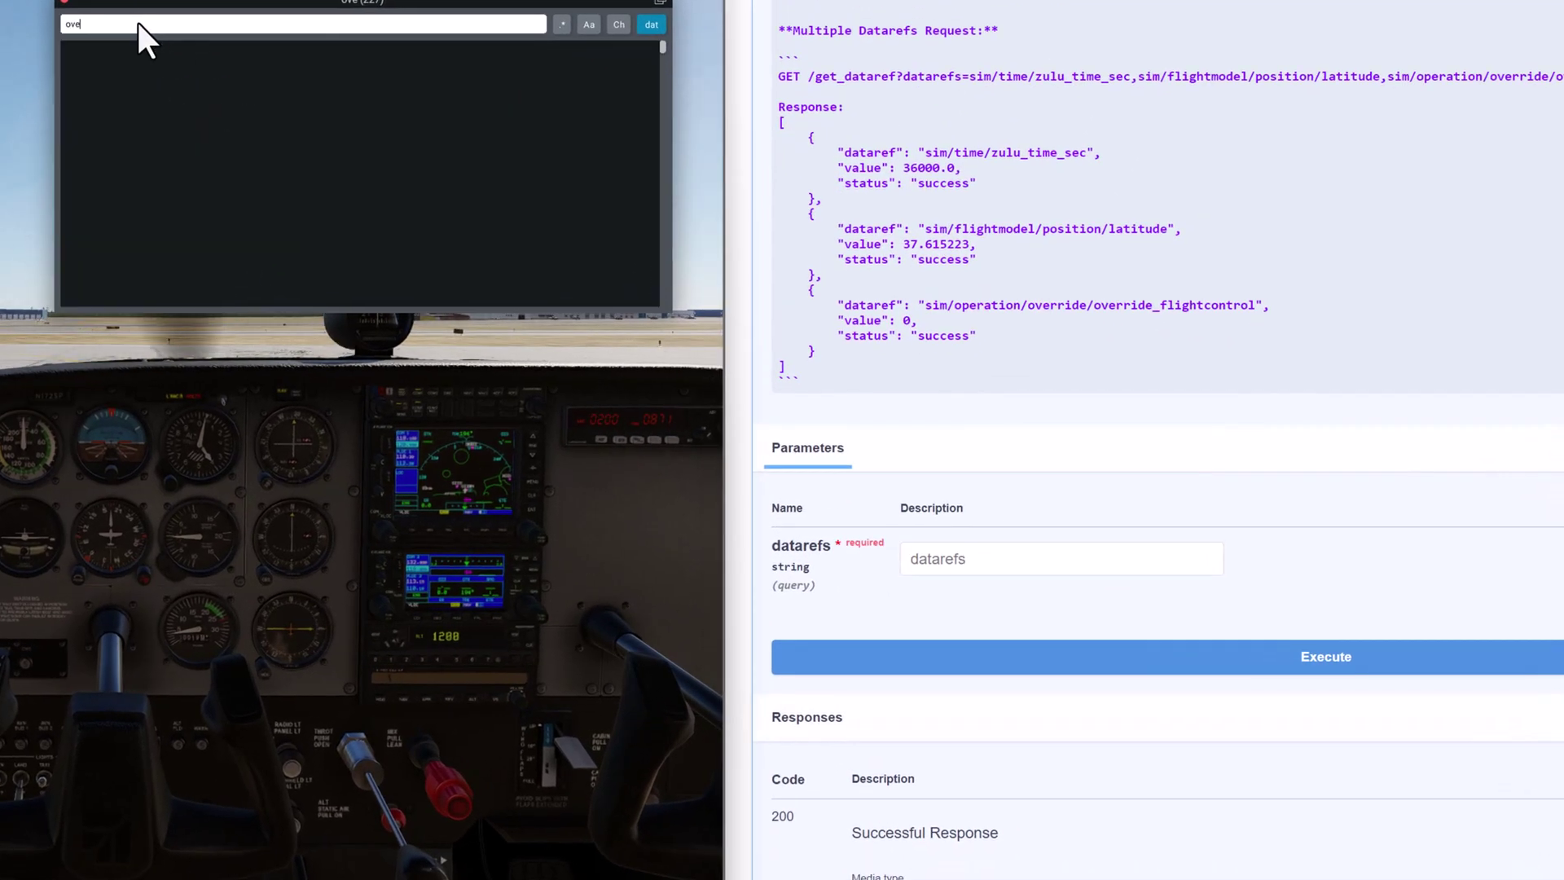
pyautogui.press('BackSpace')
pyautogui.press('BackSpace')
pyautogui.press('BackSpace')
pyautogui.write('rpm')
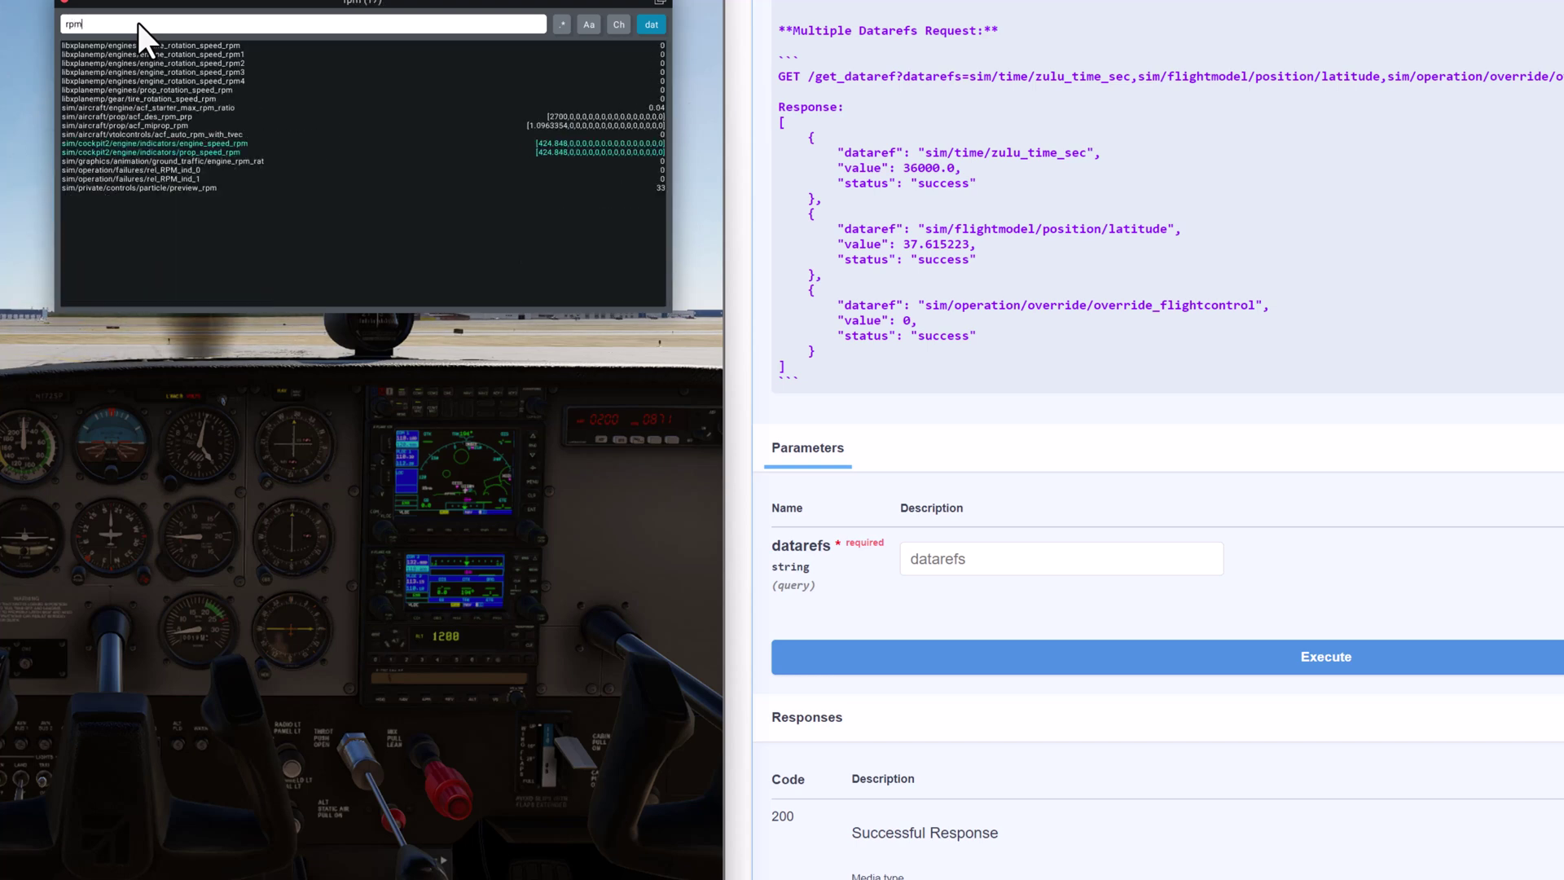
pyautogui.click(507, 116)
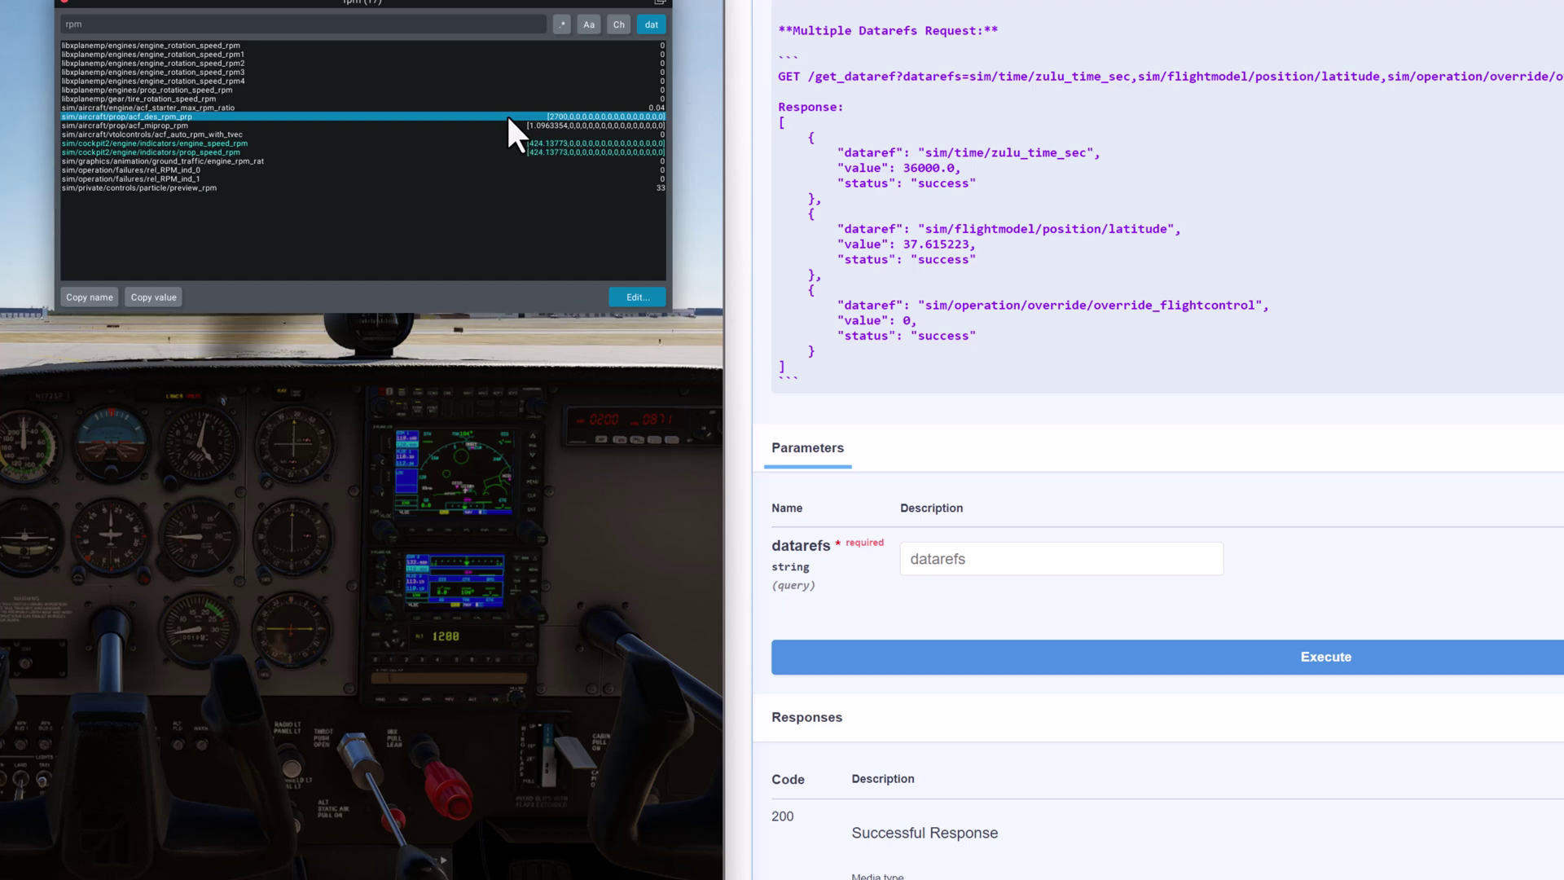
pyautogui.click(89, 295)
# Enter sim/aircraft/prop/acf_des_rpm_prp as the datarefs parameter, execute the get_dataref request, and view its response
pyautogui.click(943, 558)
pyautogui.press('super+v')
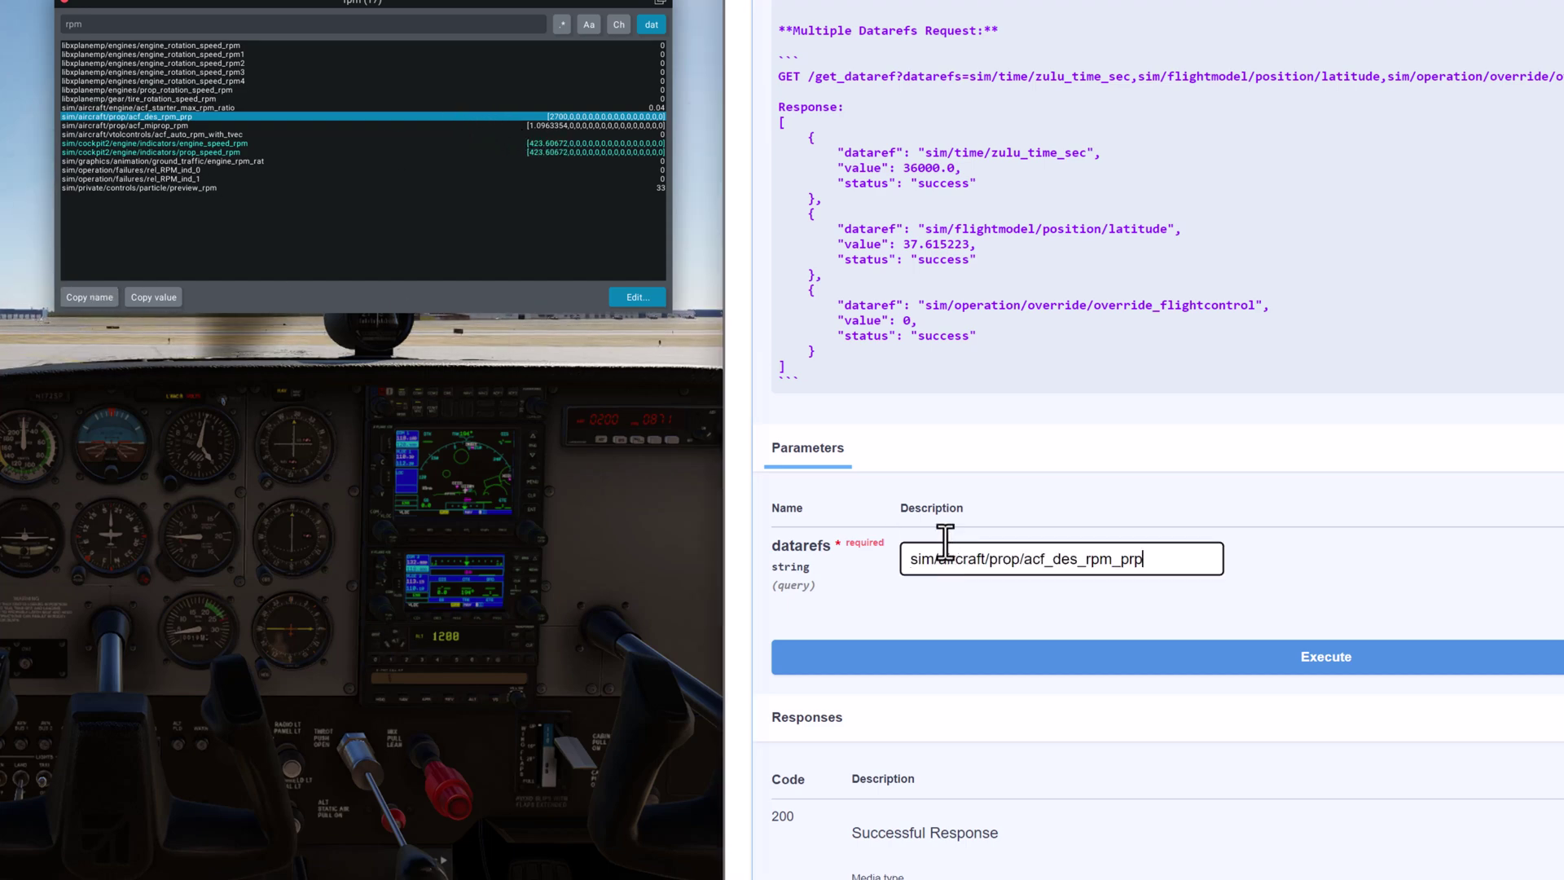
pyautogui.click(1074, 669)
pyautogui.scroll(-6, 916, 782)
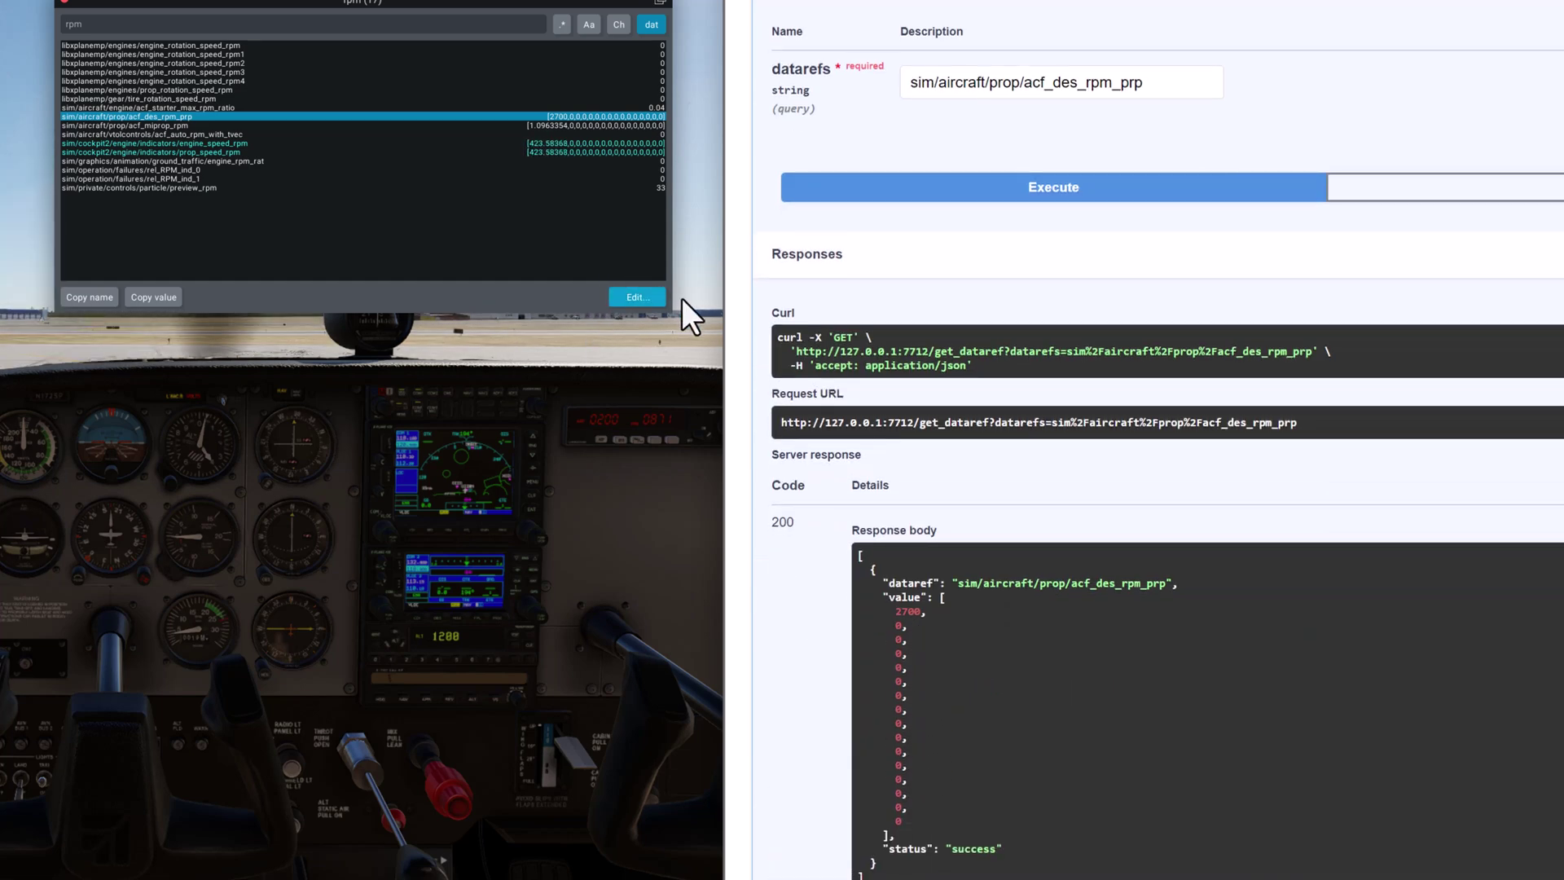
# Expand the POST /set_dataref endpoint and bring up its single and multiple dataref request examples
pyautogui.scroll(-14, 829, 465)
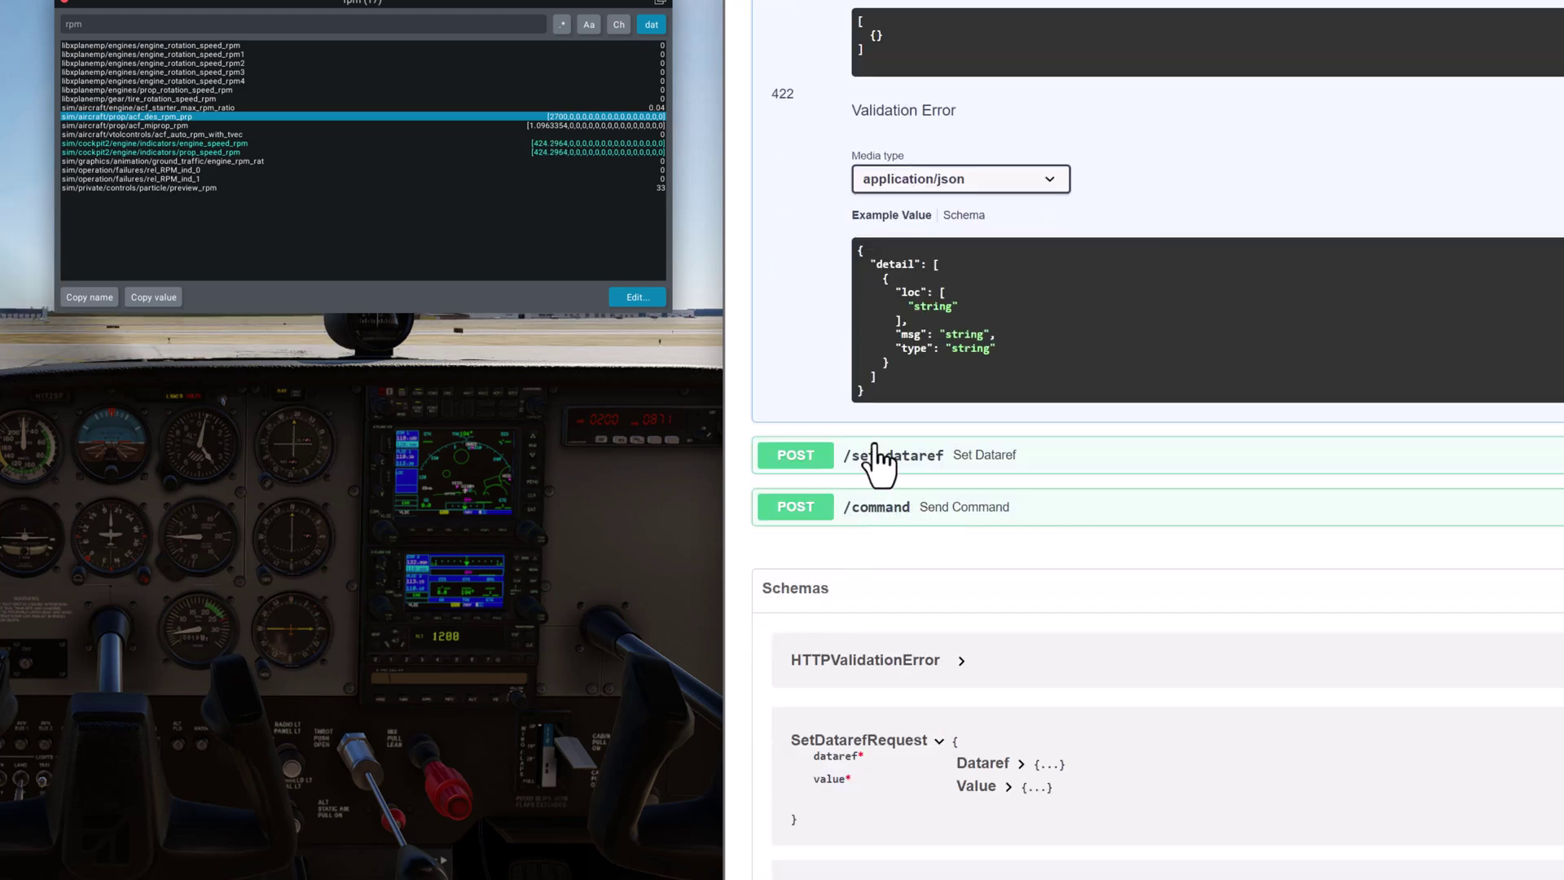
pyautogui.click(774, 458)
pyautogui.scroll(-7, 824, 401)
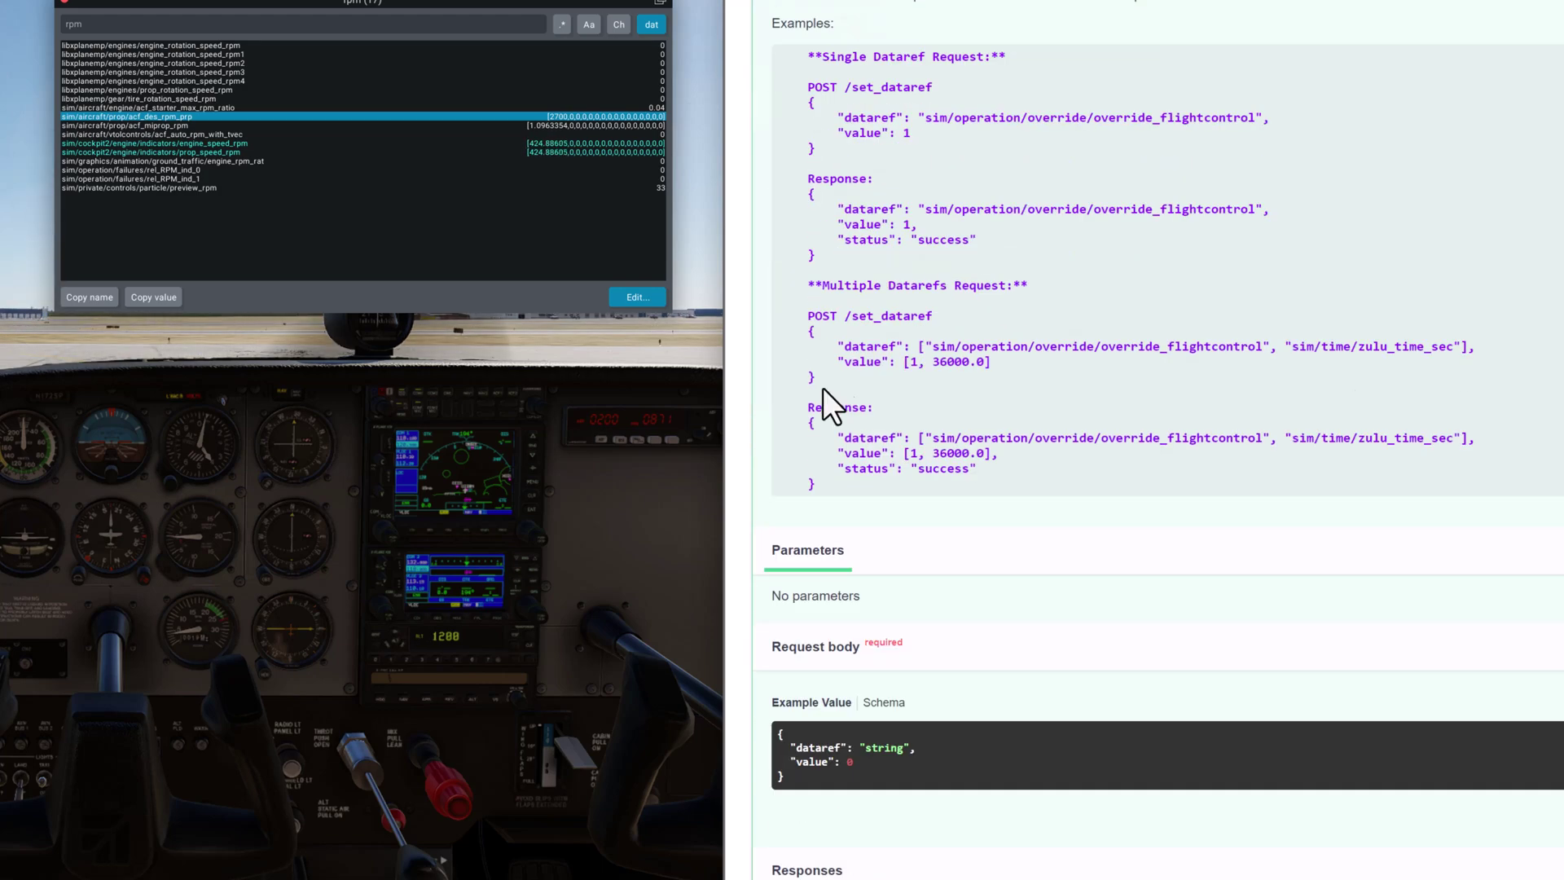
# Copy the dataref name sim/time/zulu_time_sec from the multiple-datarefs response example of set_dataref
pyautogui.click(399, 21)
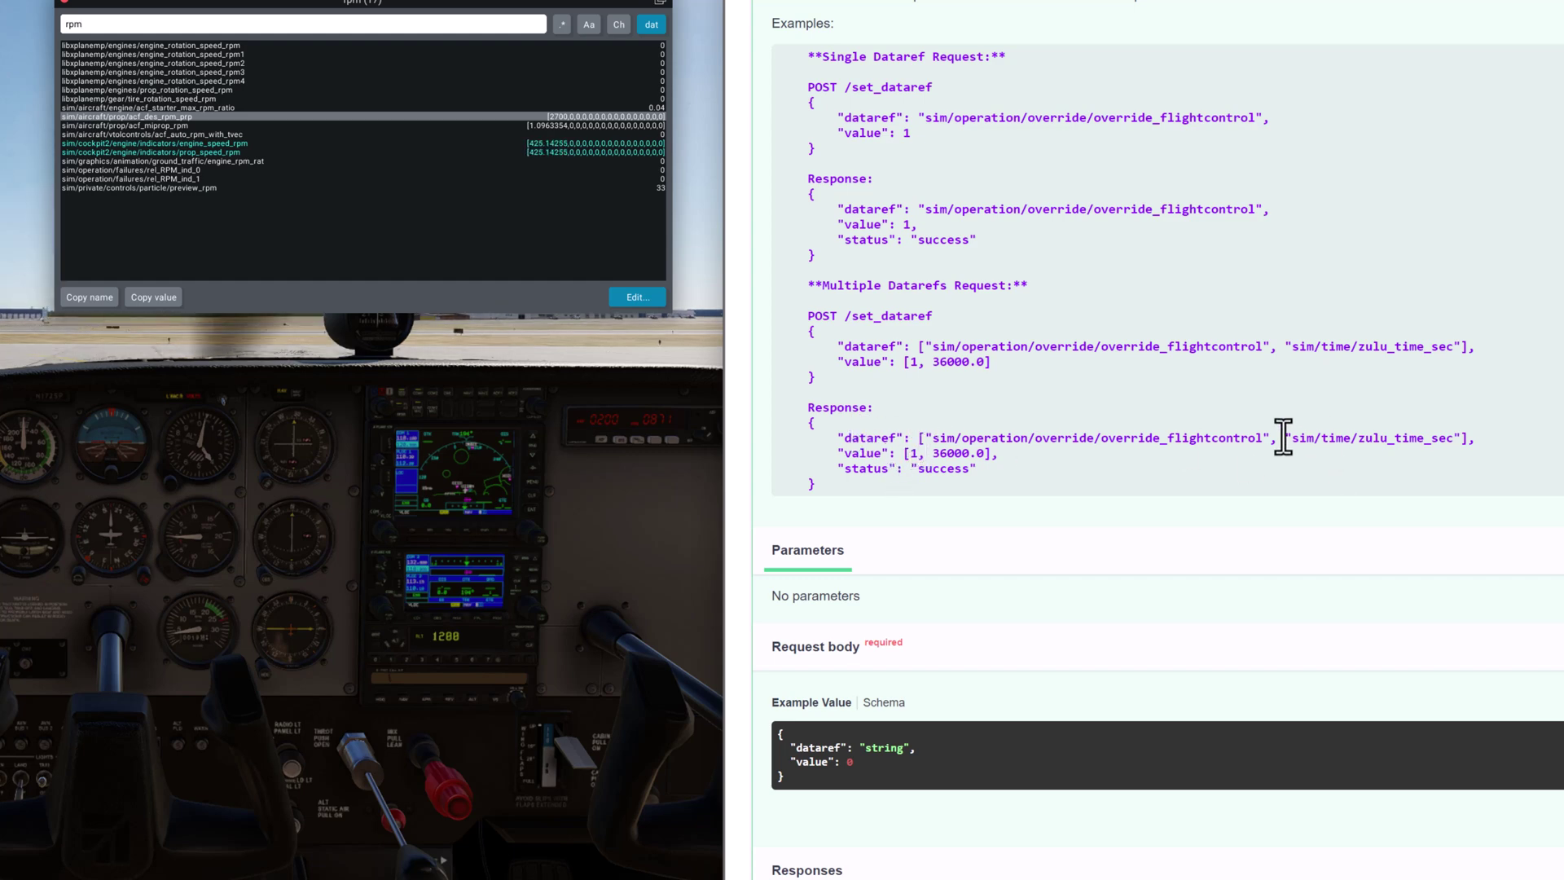
pyautogui.moveTo(1290, 440); pyautogui.dragTo(1453, 440)
pyautogui.hotkey('ctrl', 'c')
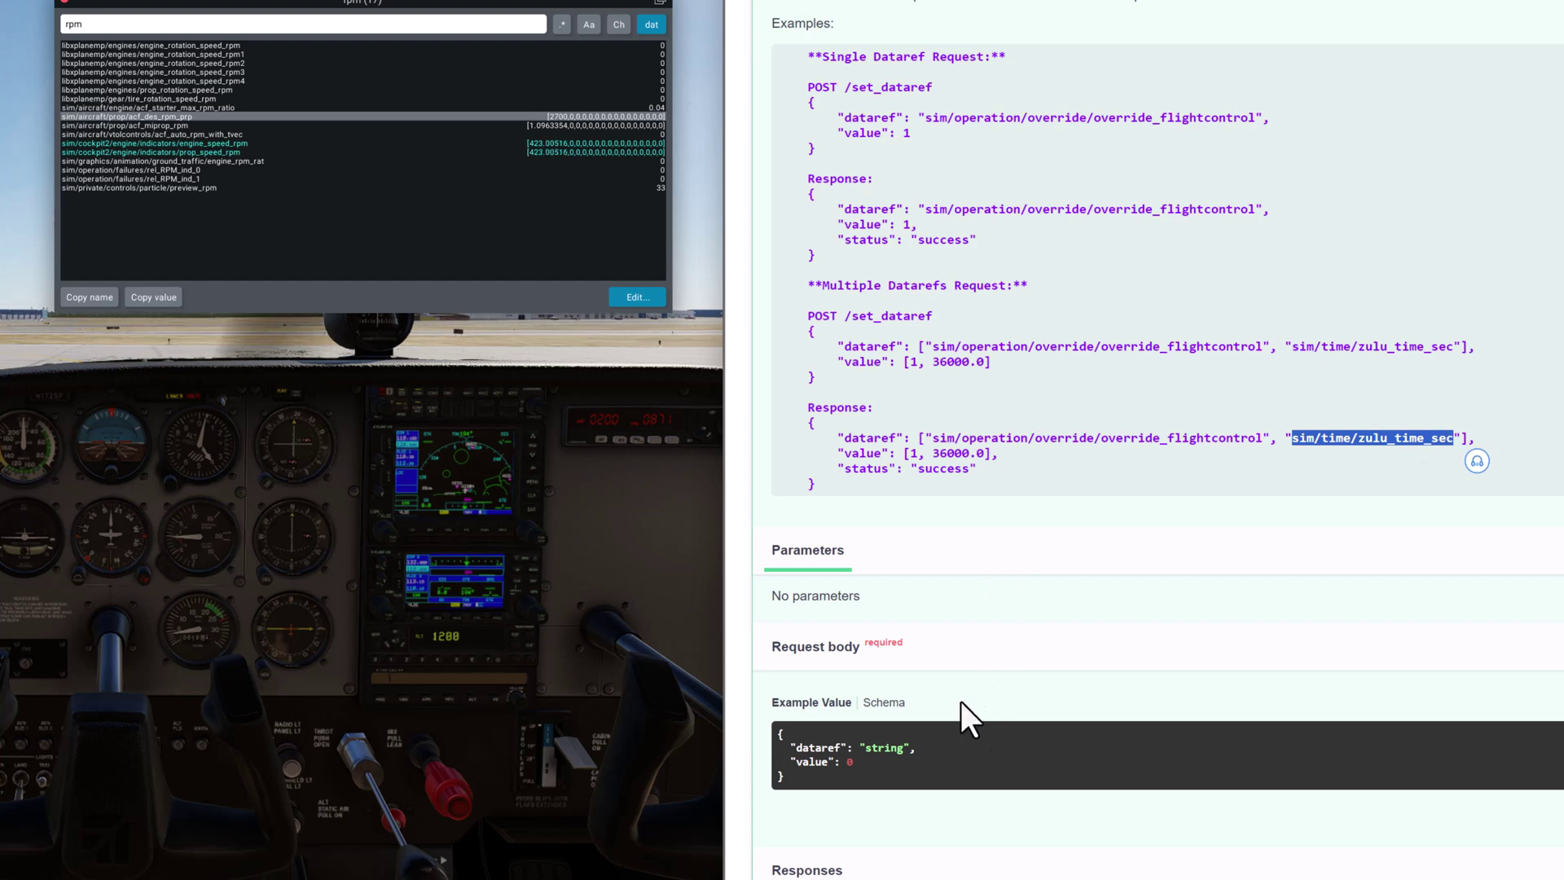
# Set the set_dataref request body to dataref sim/time/zulu_time_sec with value 2000 and execute the request
pyautogui.click(1557, 551)
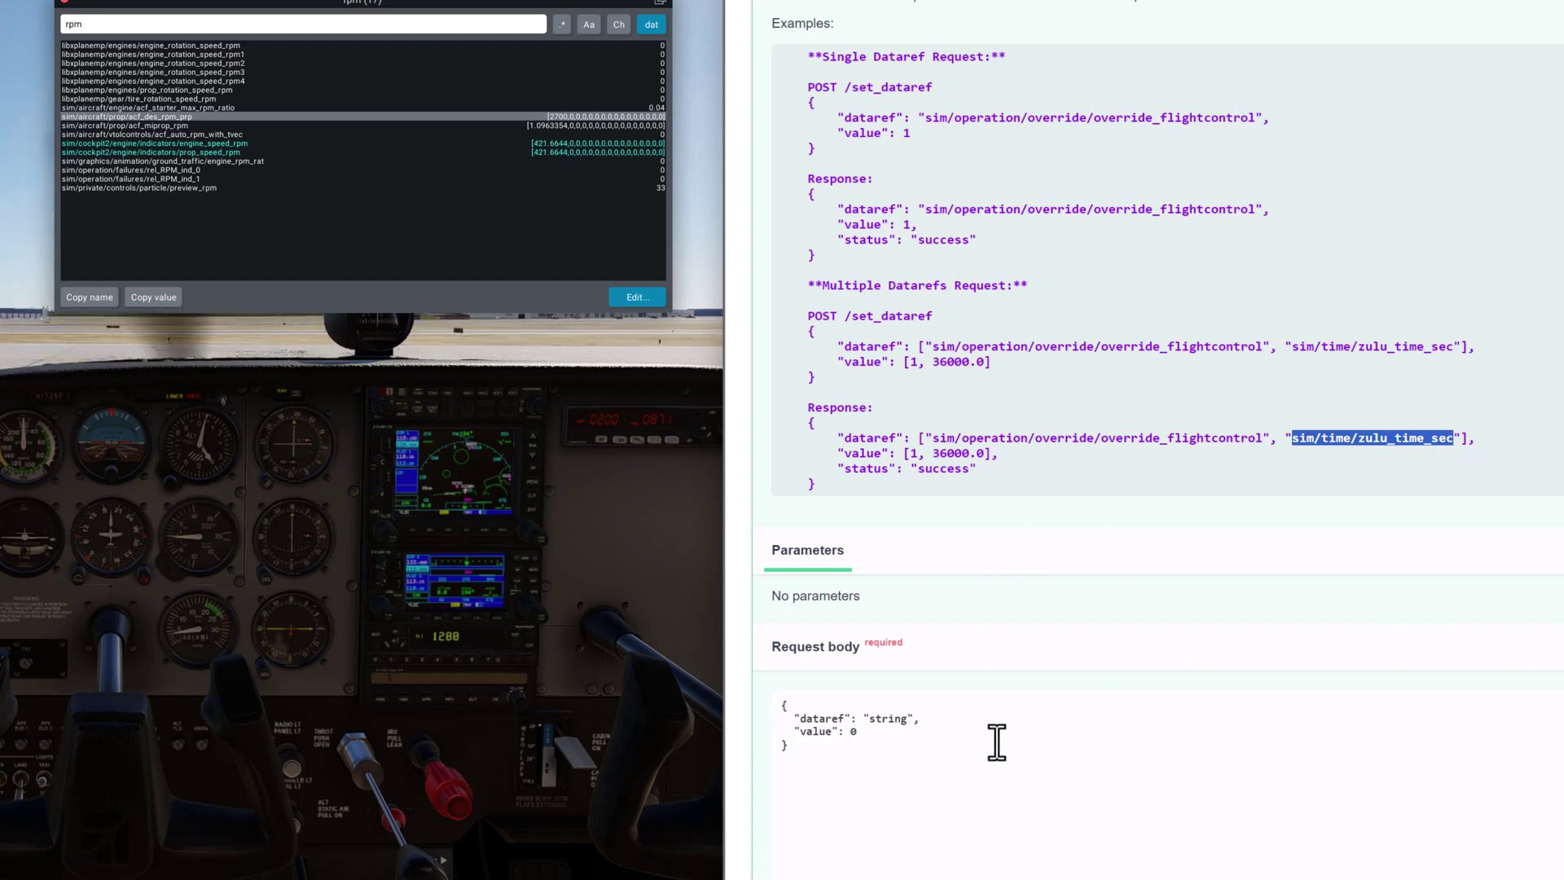
pyautogui.scroll(-2, 978, 738)
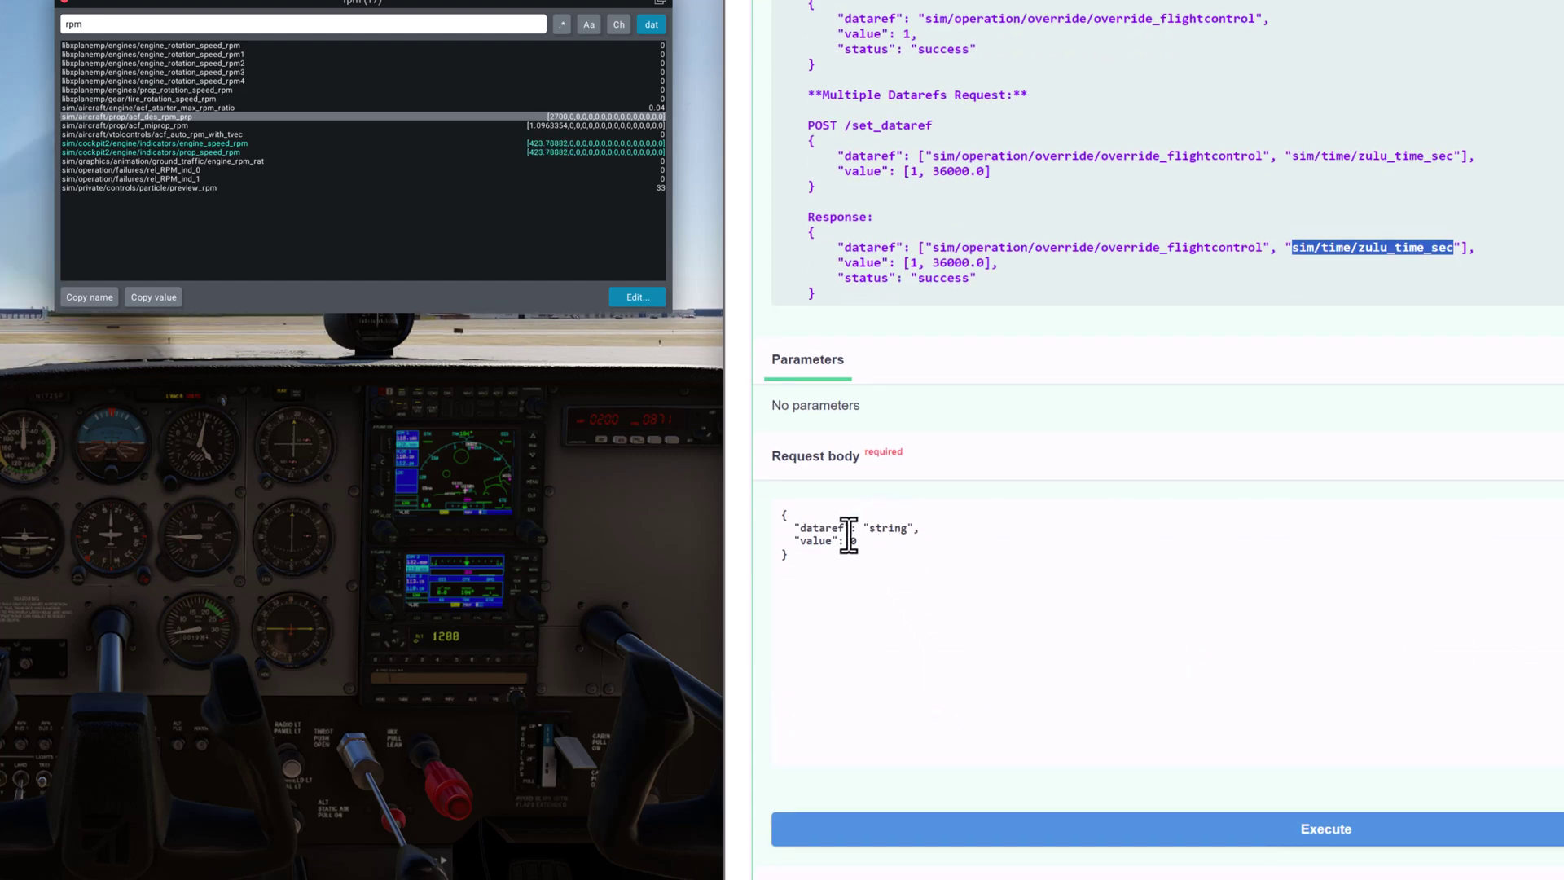
pyautogui.doubleClick(882, 529)
pyautogui.hotkey('ctrl', 'v')
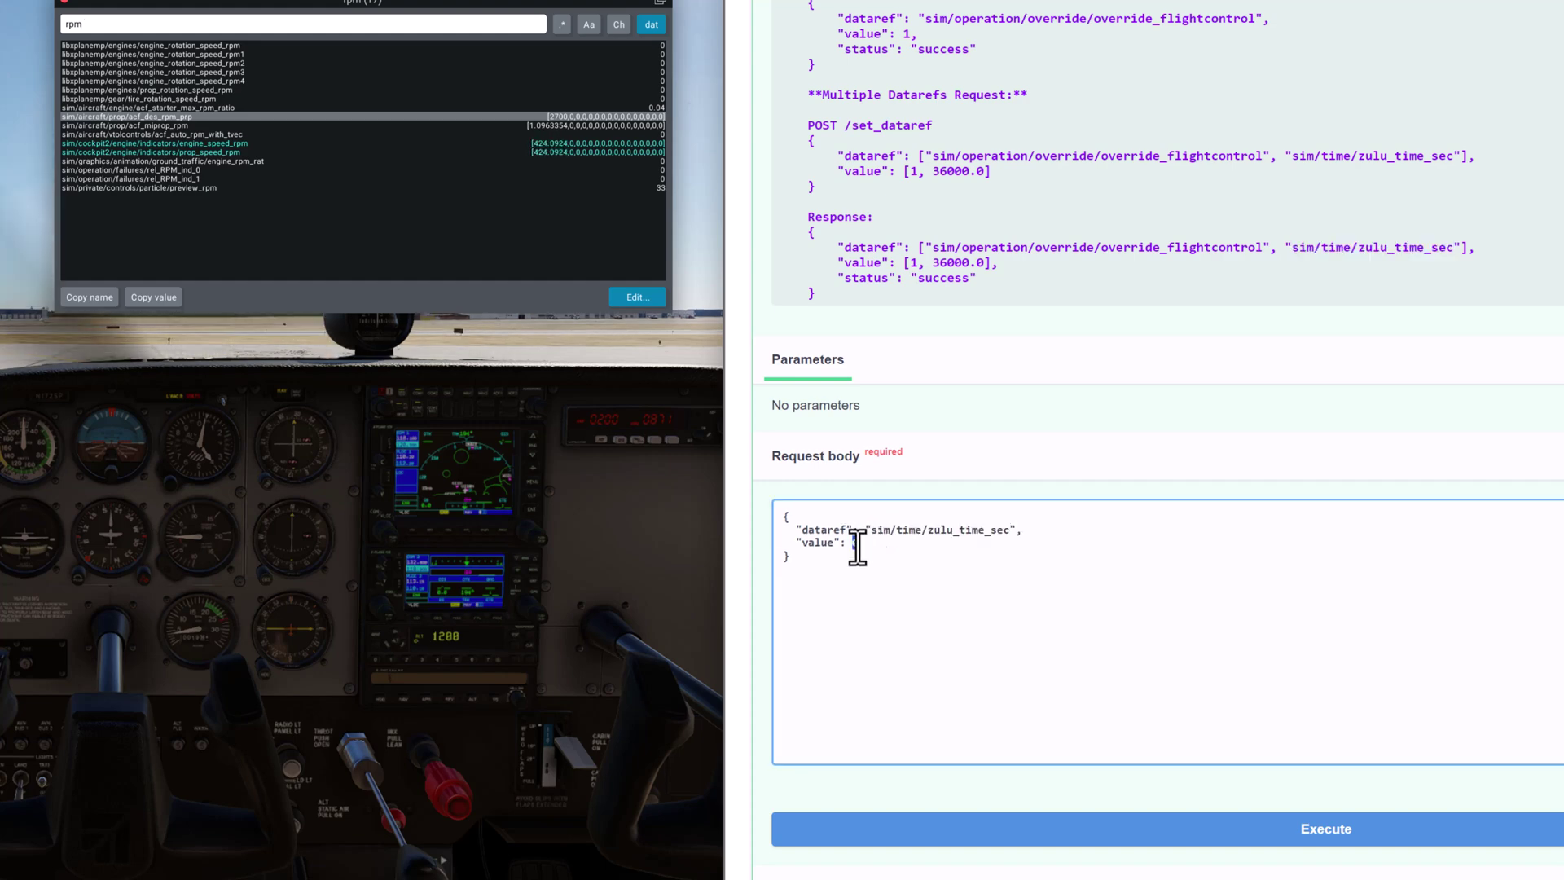
pyautogui.doubleClick(856, 543)
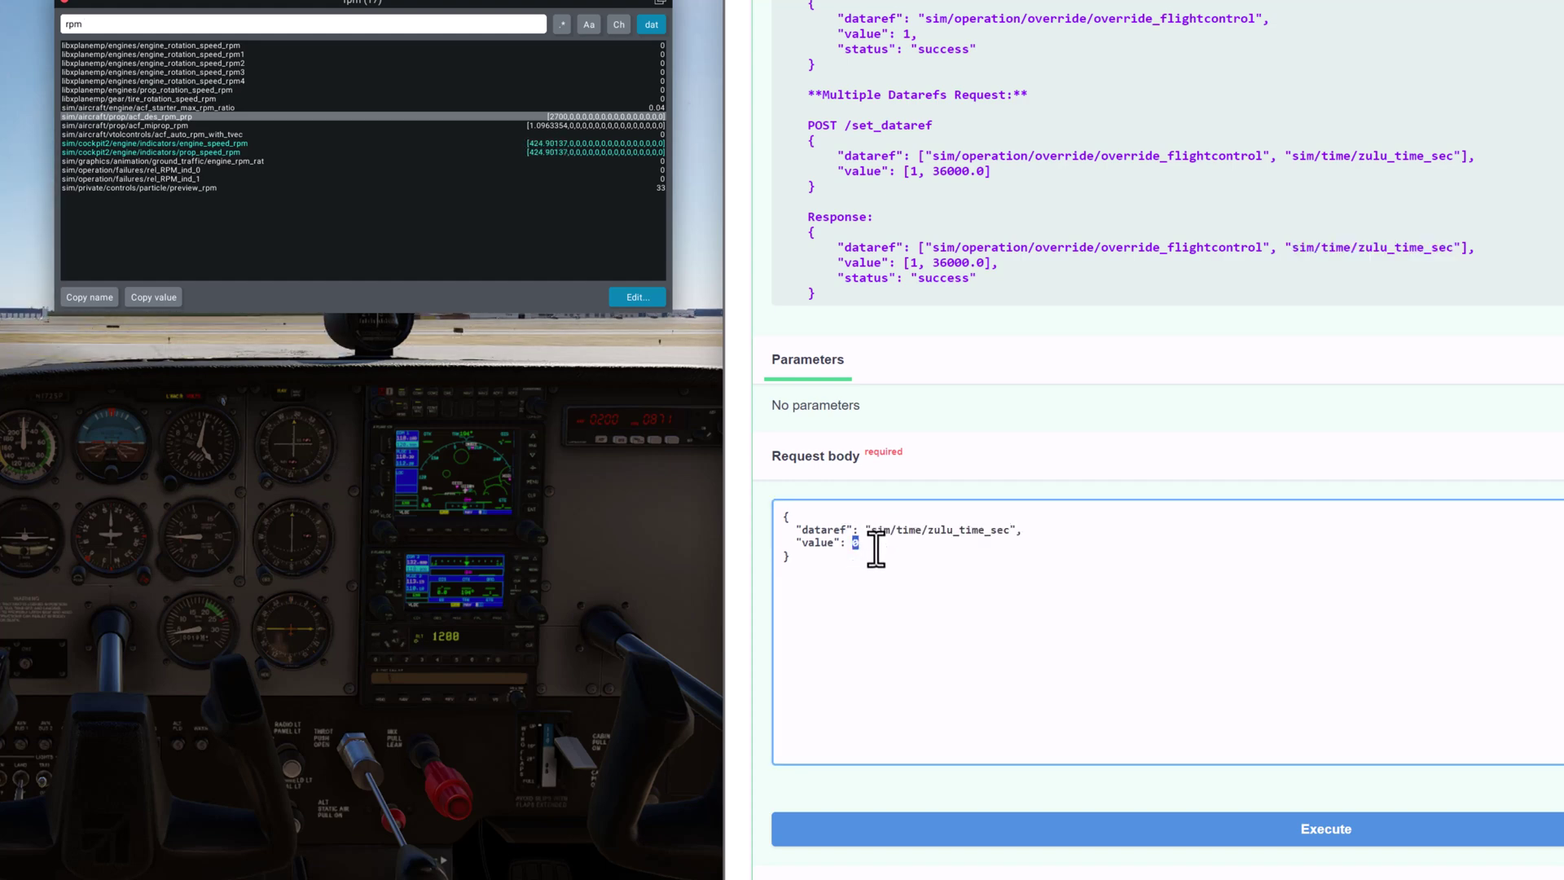
pyautogui.write('2000')
pyautogui.click(1118, 823)
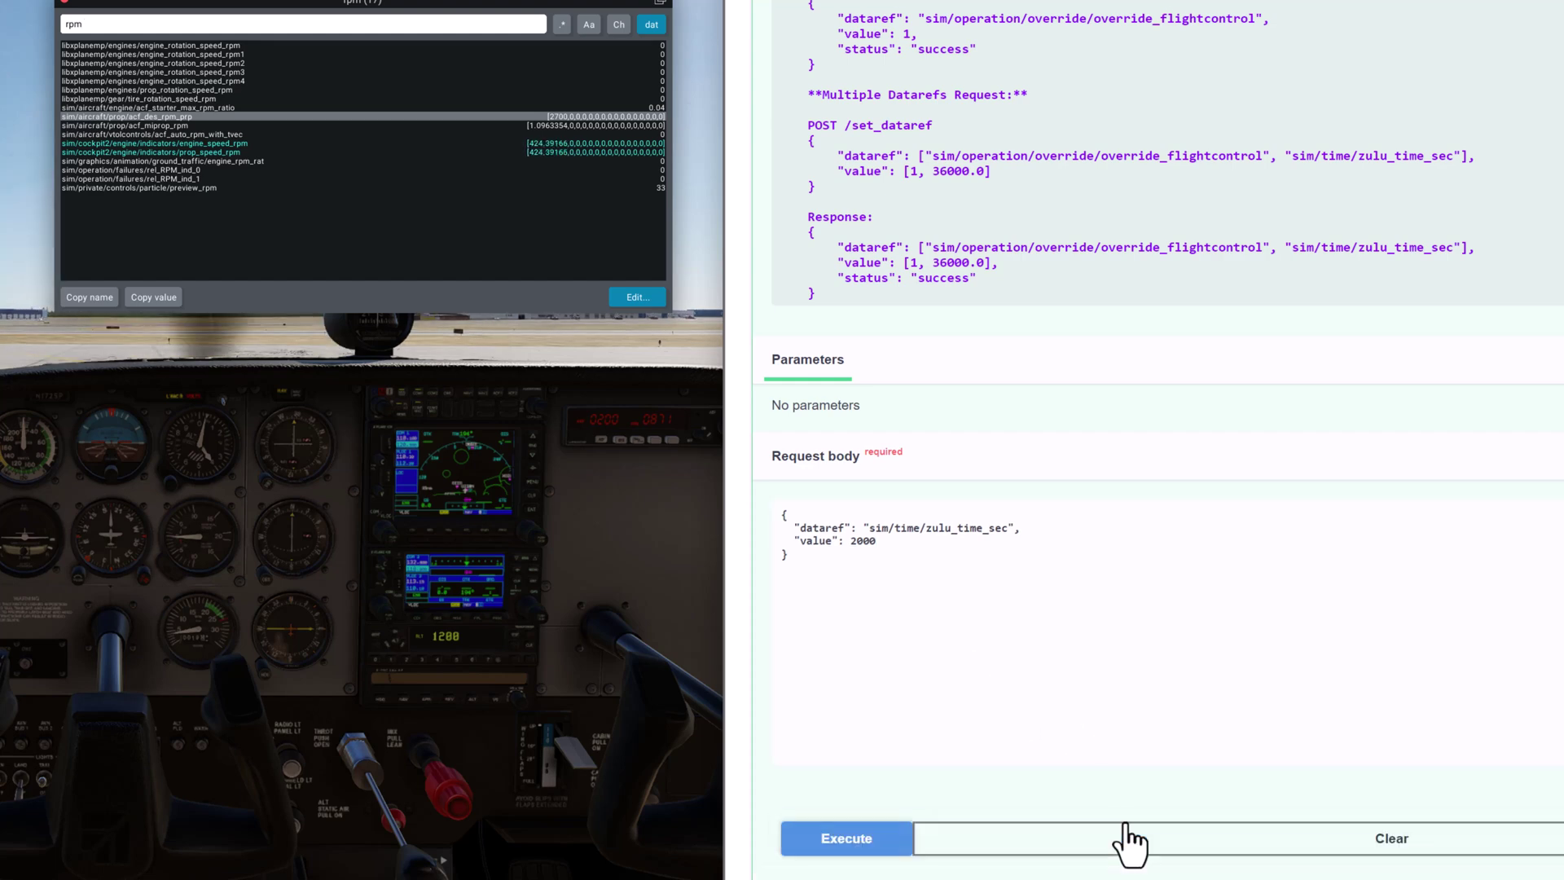
# Expand the POST /command endpoint and copy the command name sim/operation/pause_toggle from its example request
pyautogui.scroll(-15, 891, 628)
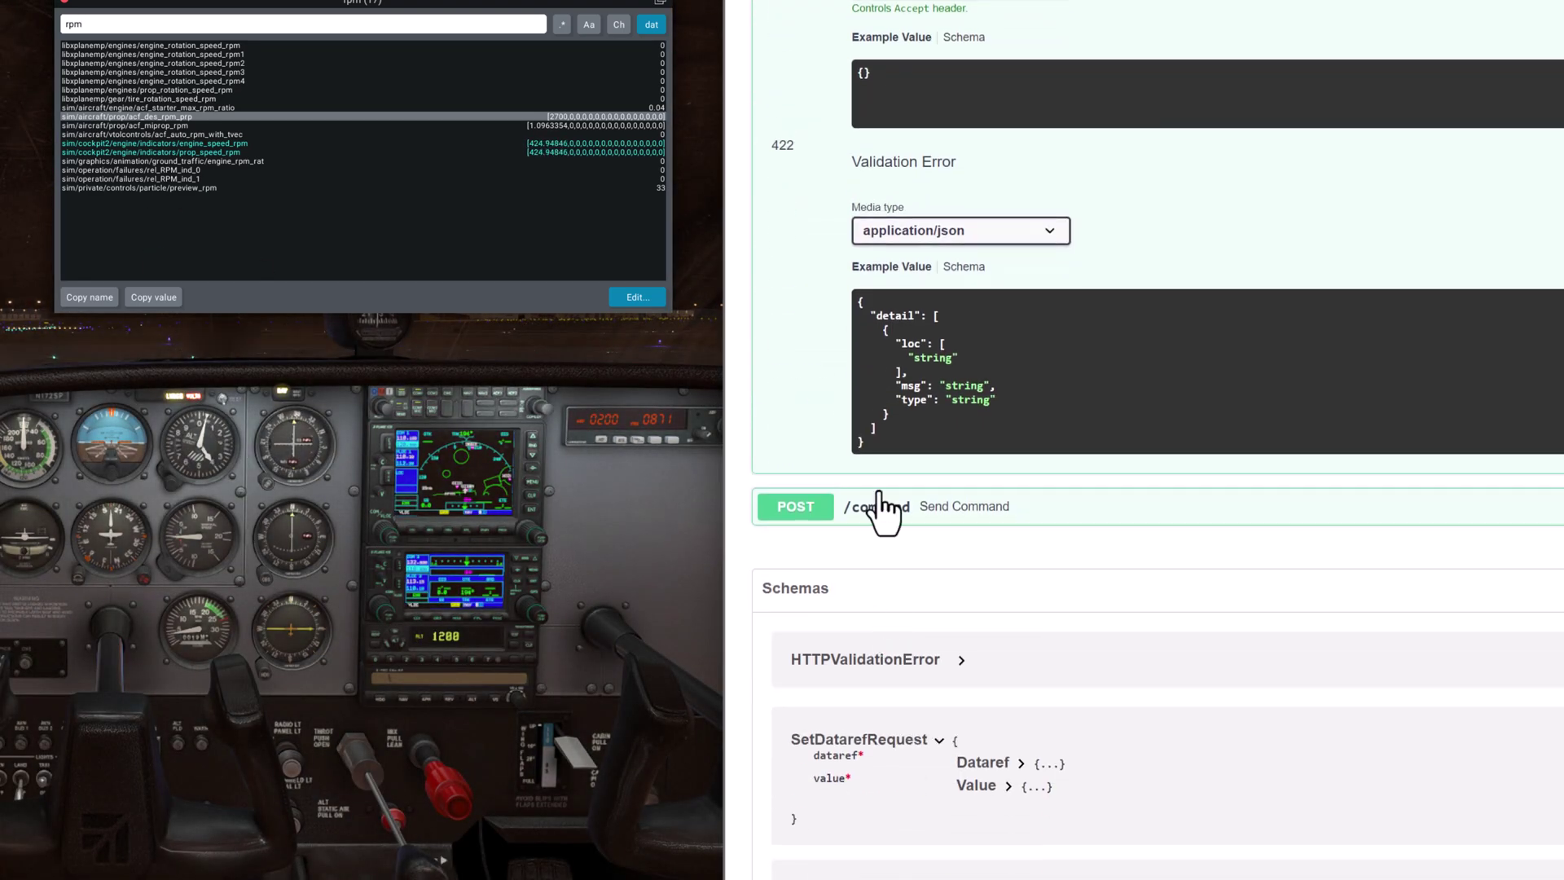
pyautogui.click(808, 514)
pyautogui.scroll(-5, 923, 684)
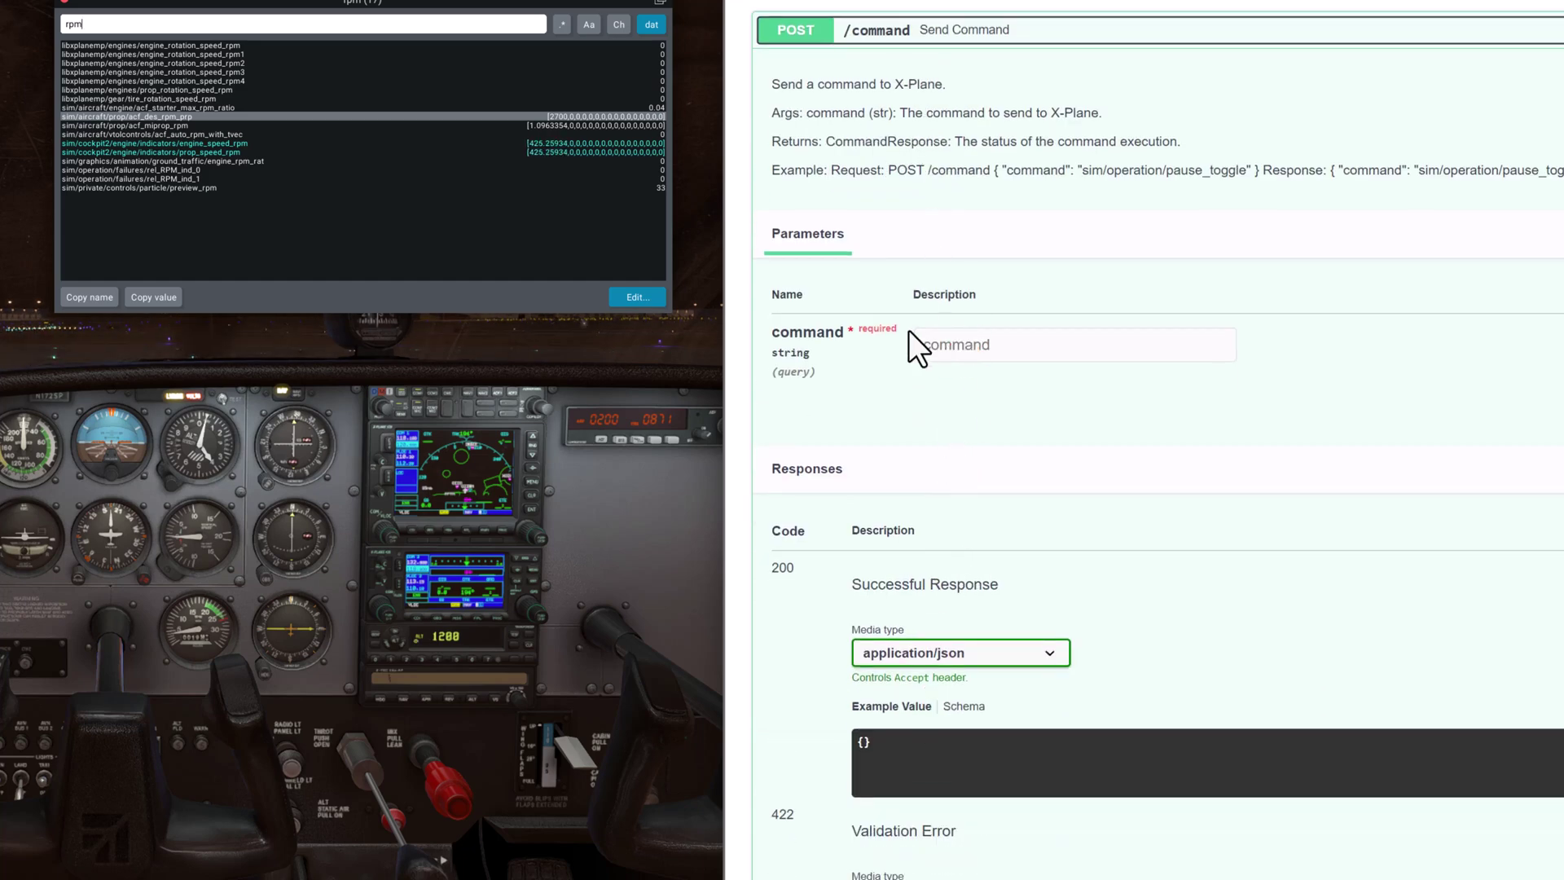
pyautogui.doubleClick(1190, 171)
pyautogui.hotkey('ctrl', 'c')
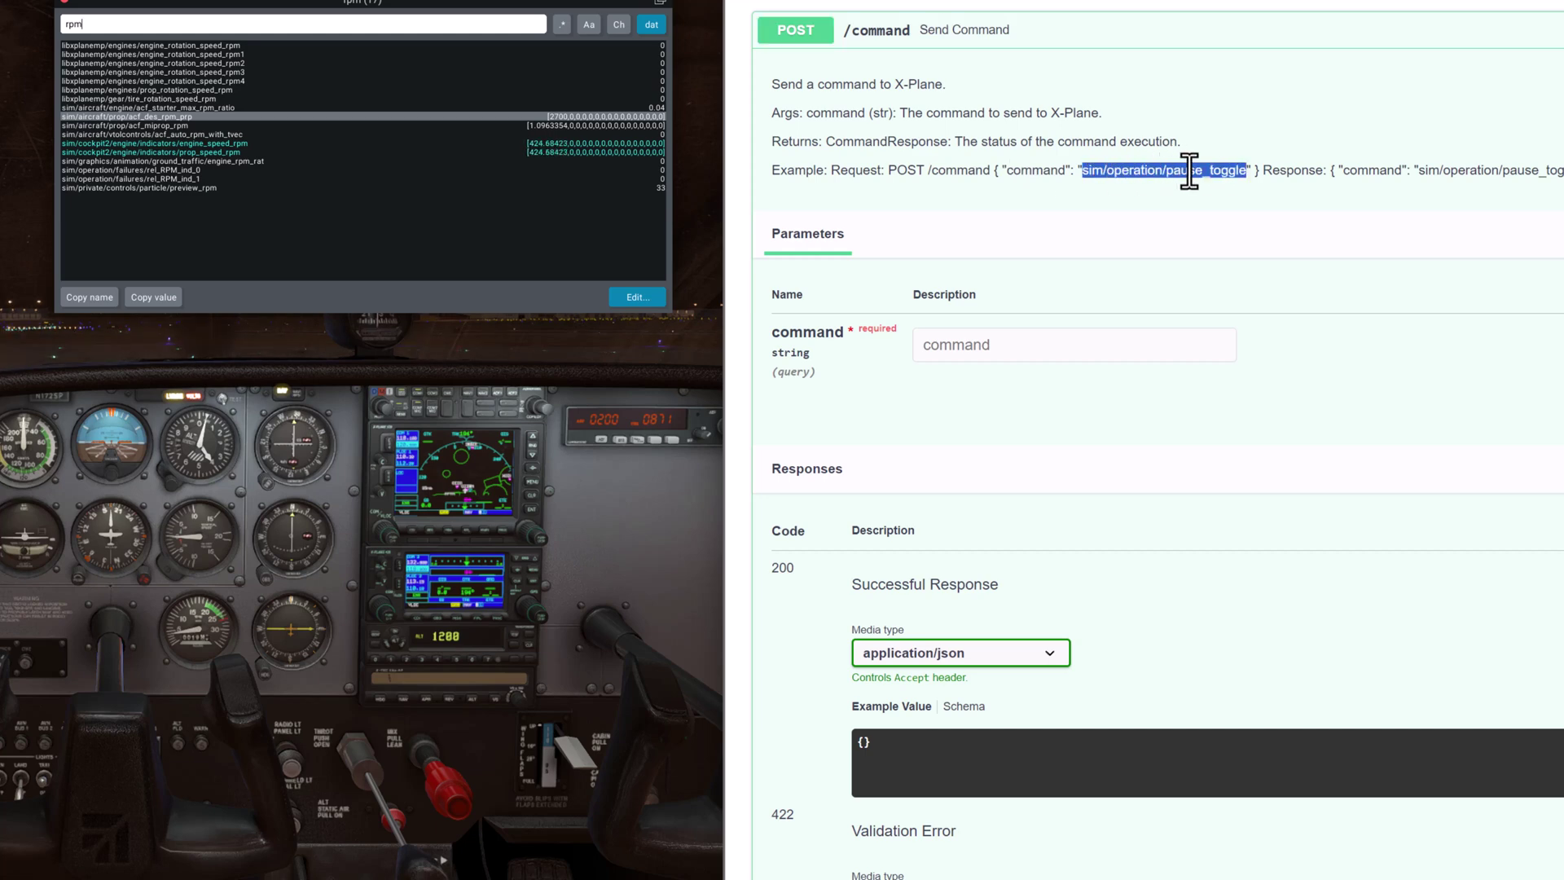
pyautogui.moveTo(1205, 168); pyautogui.dragTo(1034, 394)
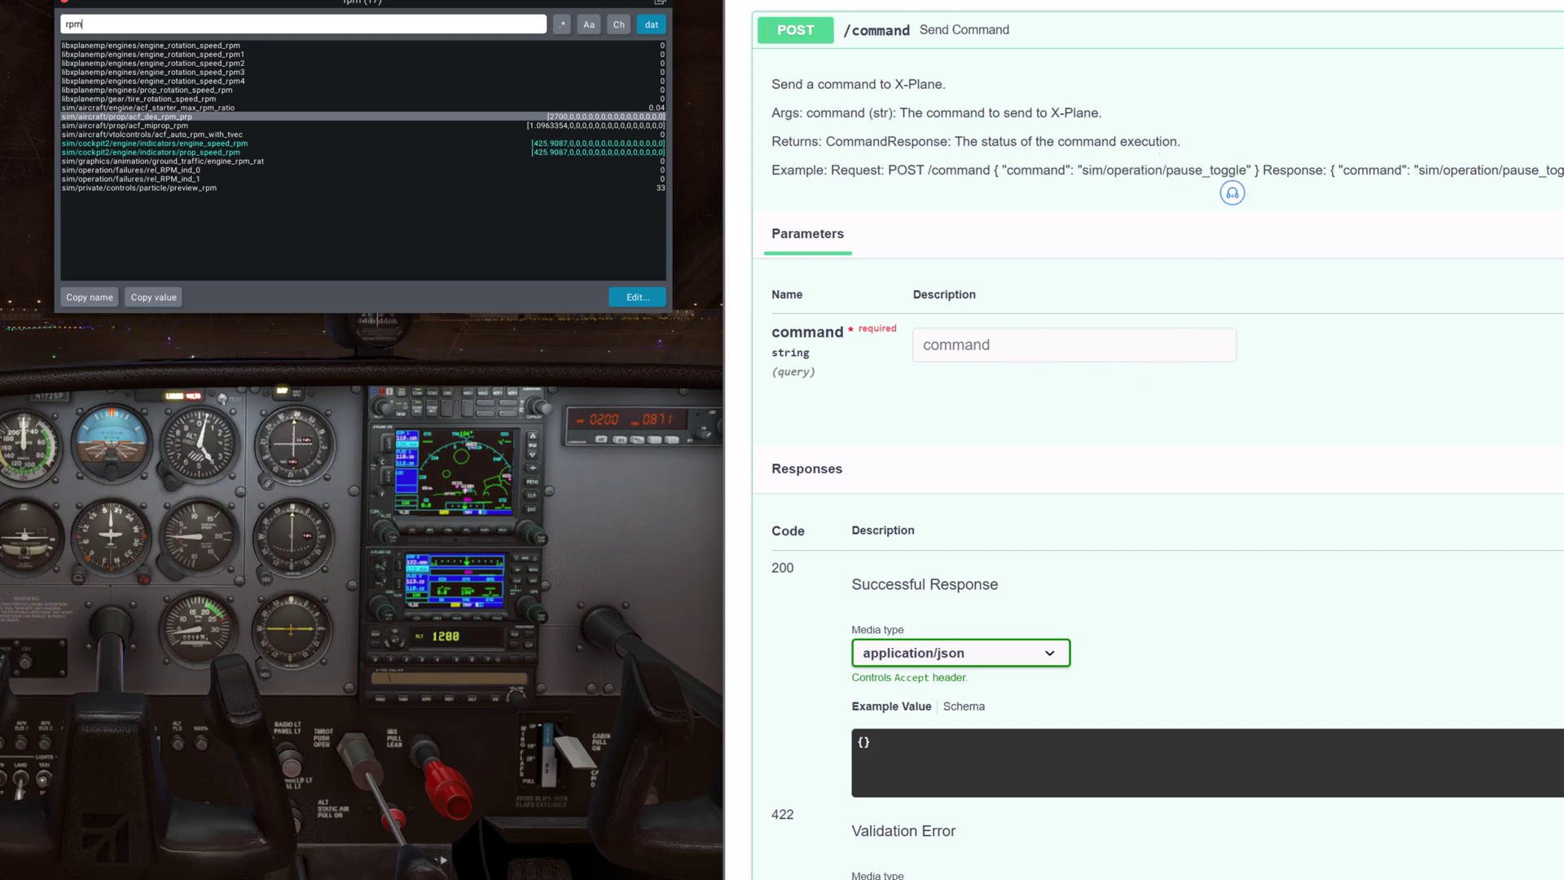
# Enter sim/operation/pause_toggle as the command parameter and execute the request
pyautogui.click(1163, 343)
pyautogui.hotkey('ctrl', 'v')
pyautogui.click(1152, 452)
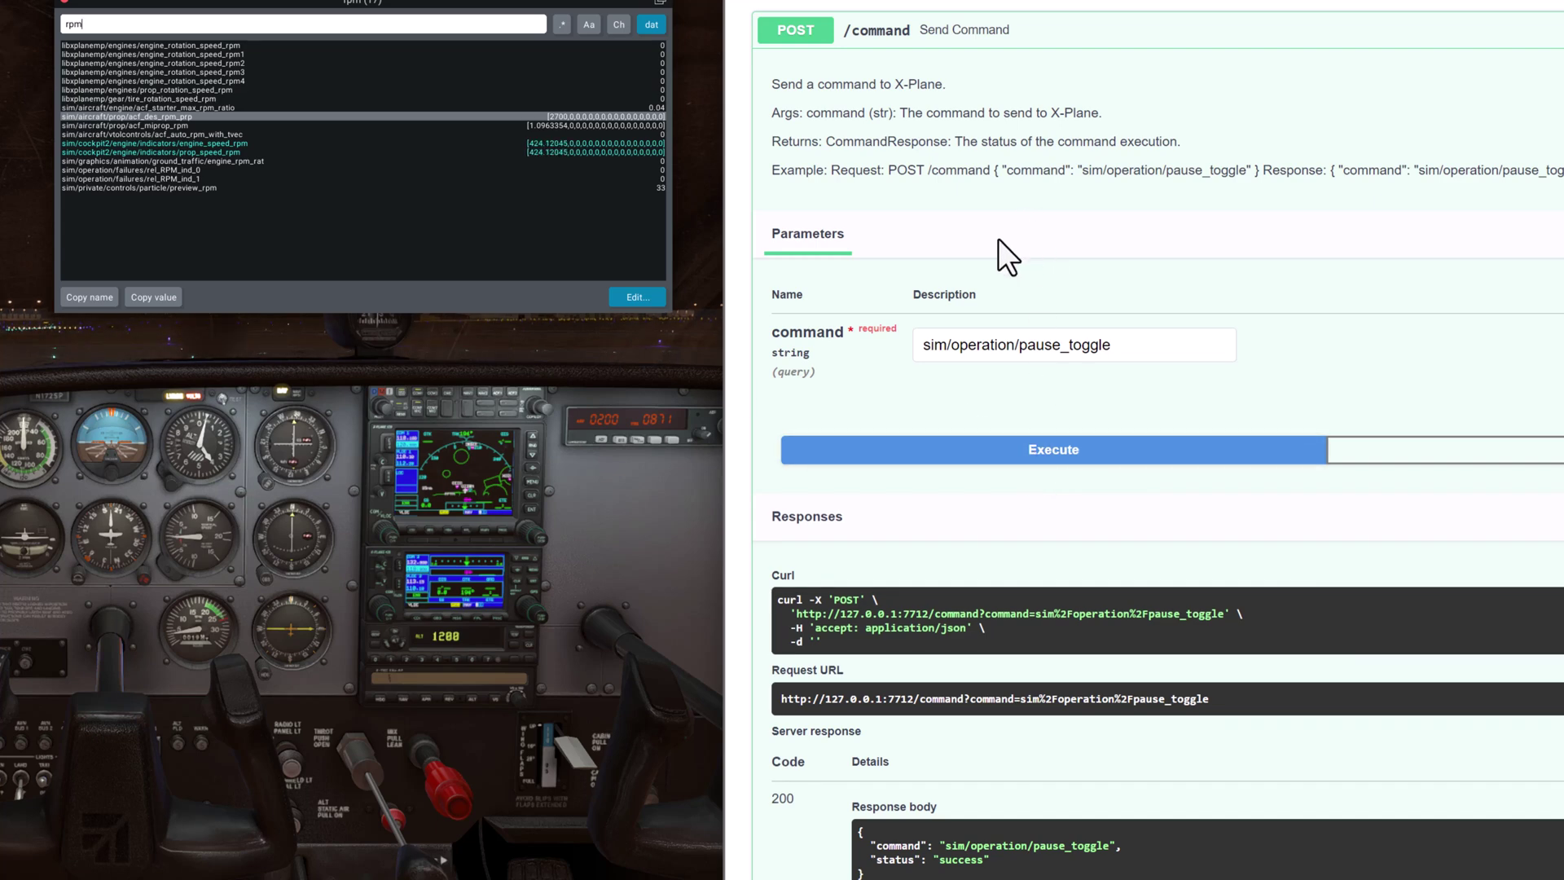
# Open index.html from the demo folder of XPWeb_v1.0_win in the browser and show the demo page's Datarefs section
pyautogui.moveTo(579, 878)
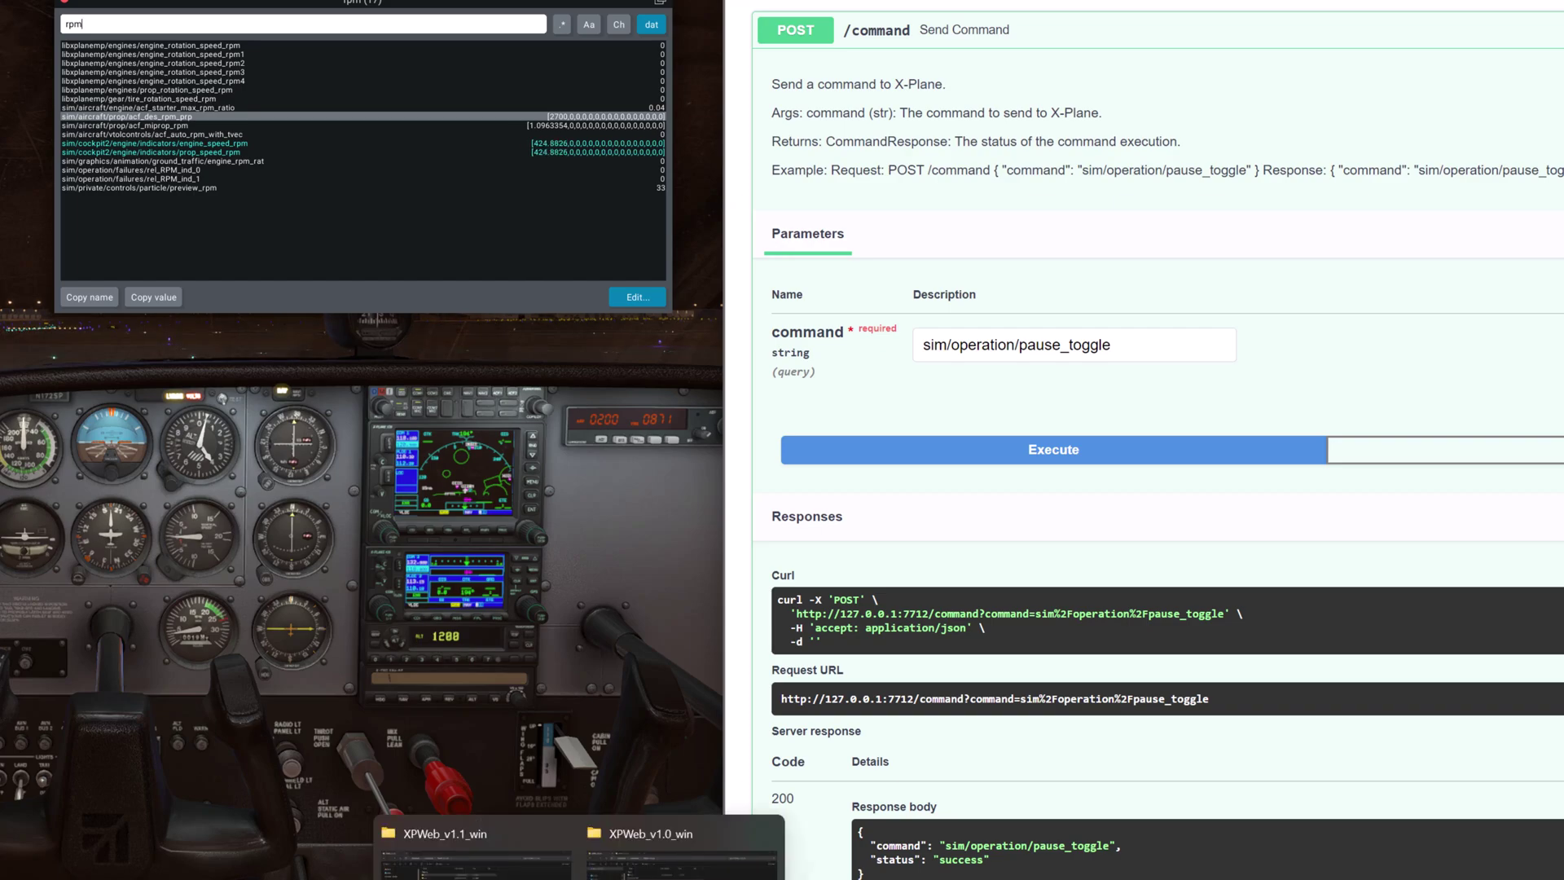
pyautogui.click(681, 856)
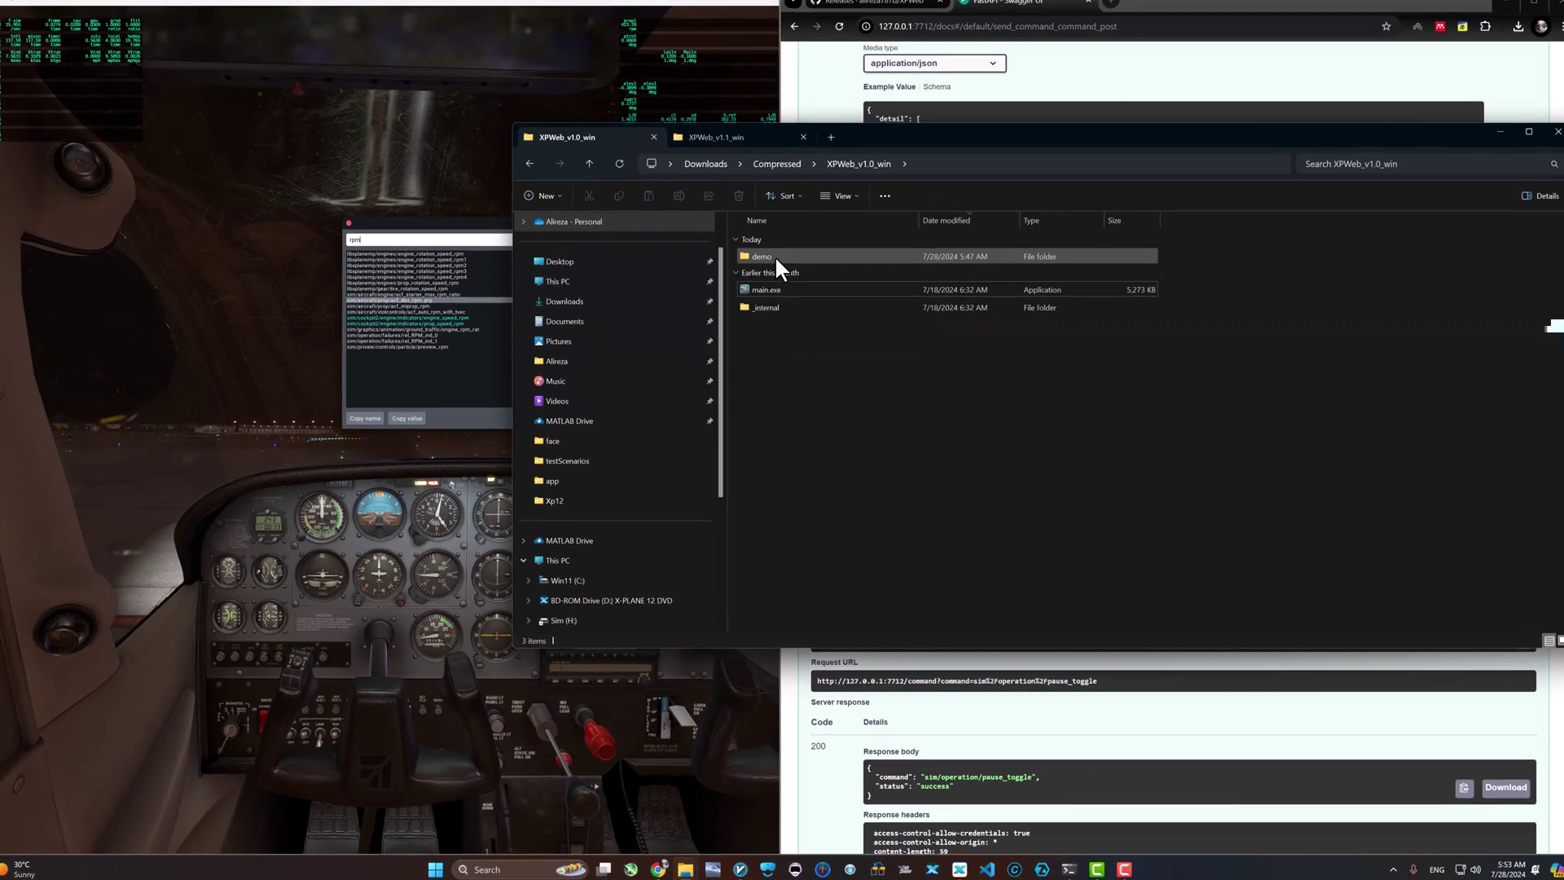
pyautogui.doubleClick(774, 256)
pyautogui.doubleClick(775, 272)
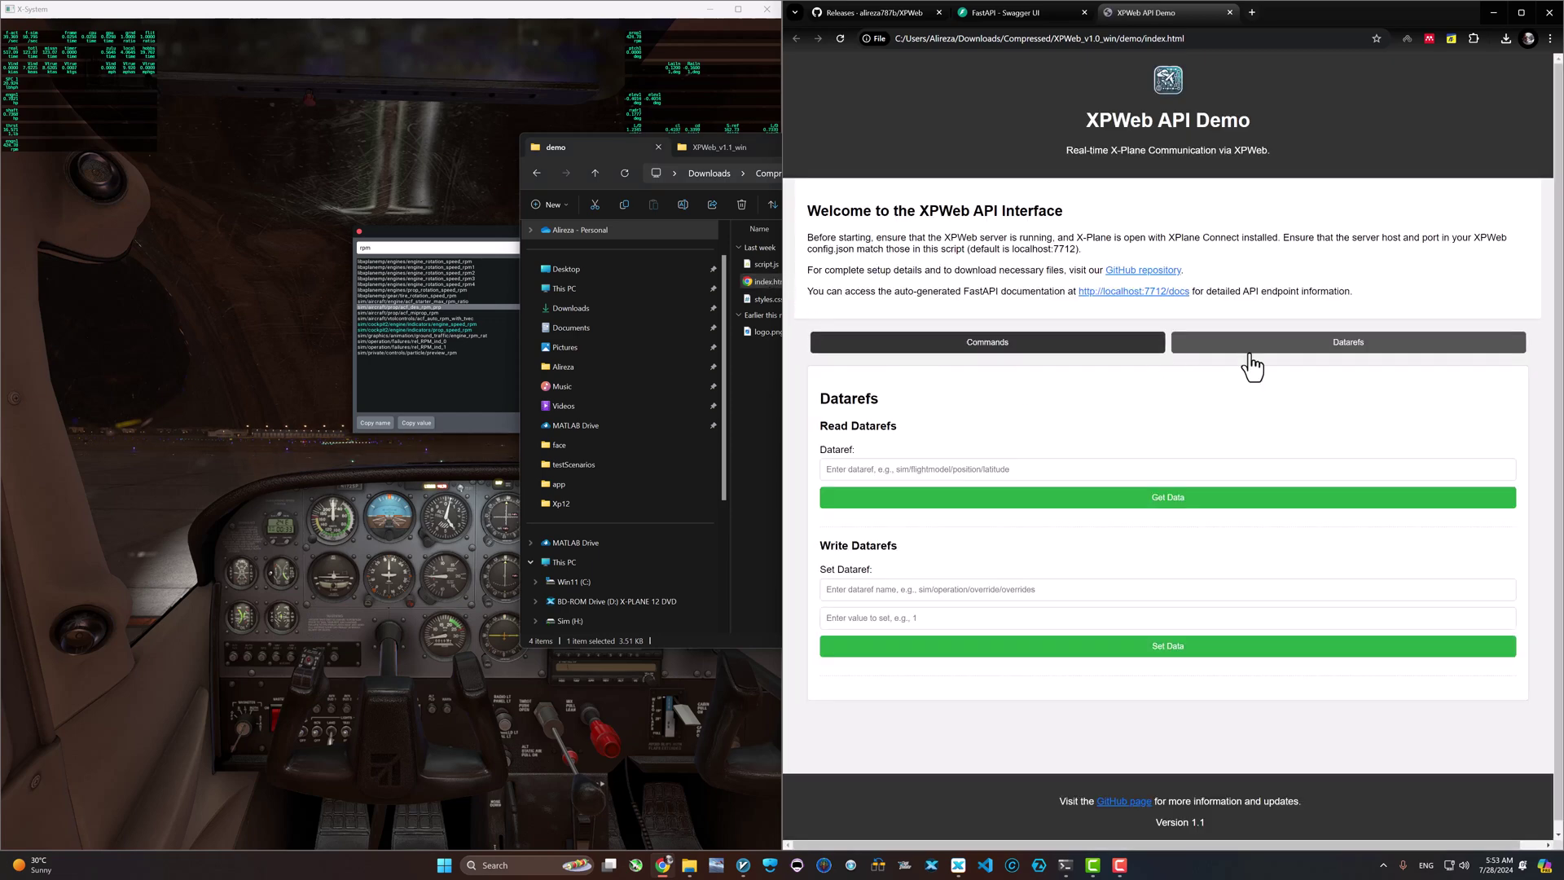
pyautogui.click(1110, 346)
pyautogui.click(1236, 346)
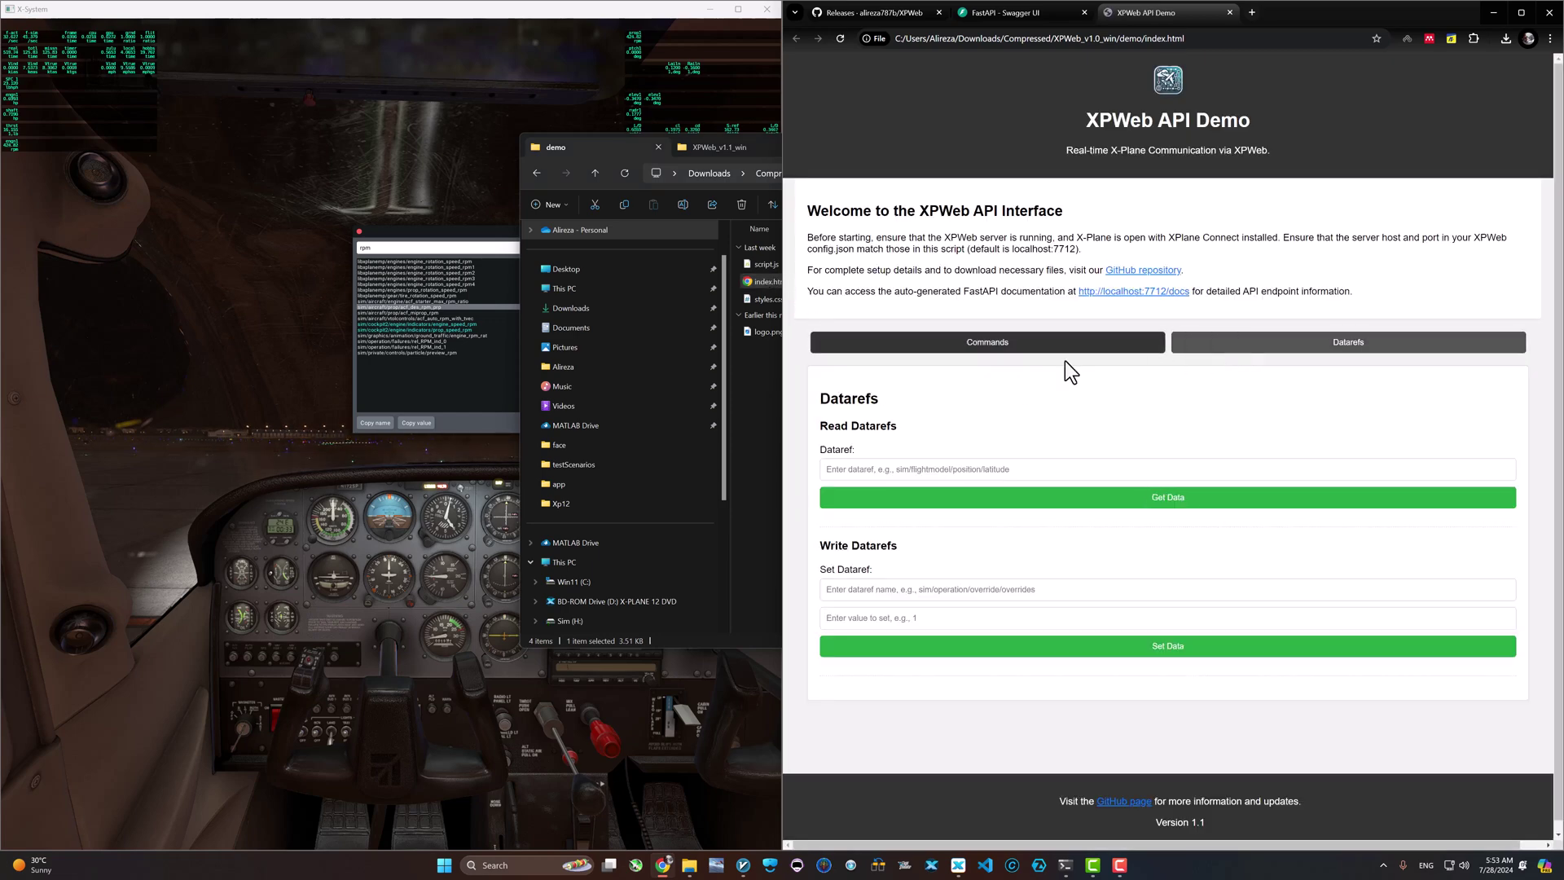
# Clear the "rpm" filter from X-Plane's dataref list and copy the name of laminar/c172/fuel/fuel_quantity_L
pyautogui.click(375, 314)
pyautogui.doubleClick(404, 246)
pyautogui.press('BackSpace')
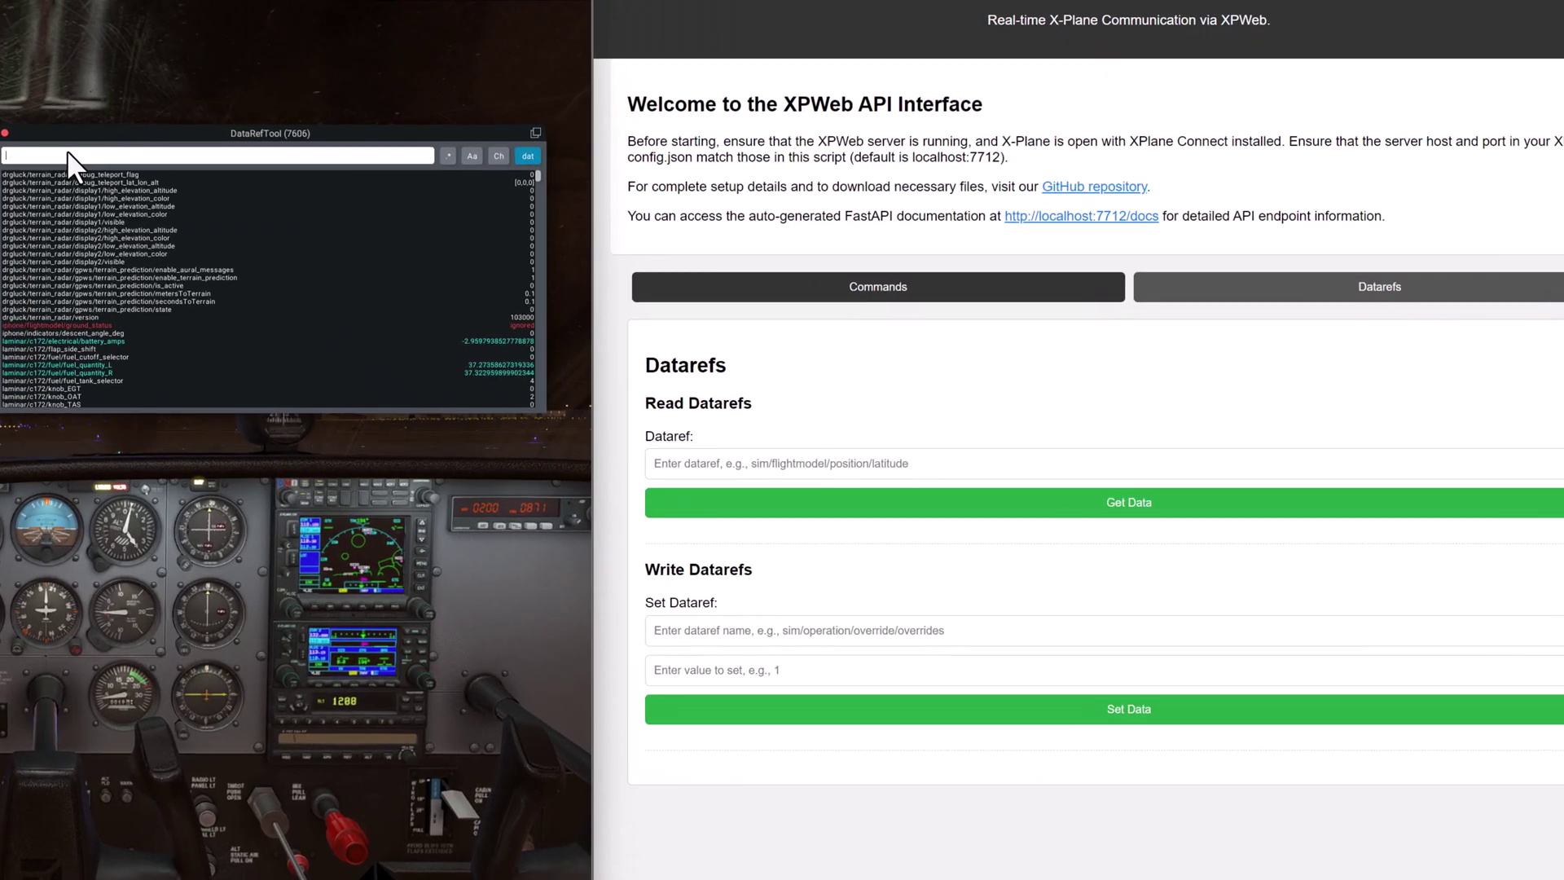
pyautogui.click(83, 365)
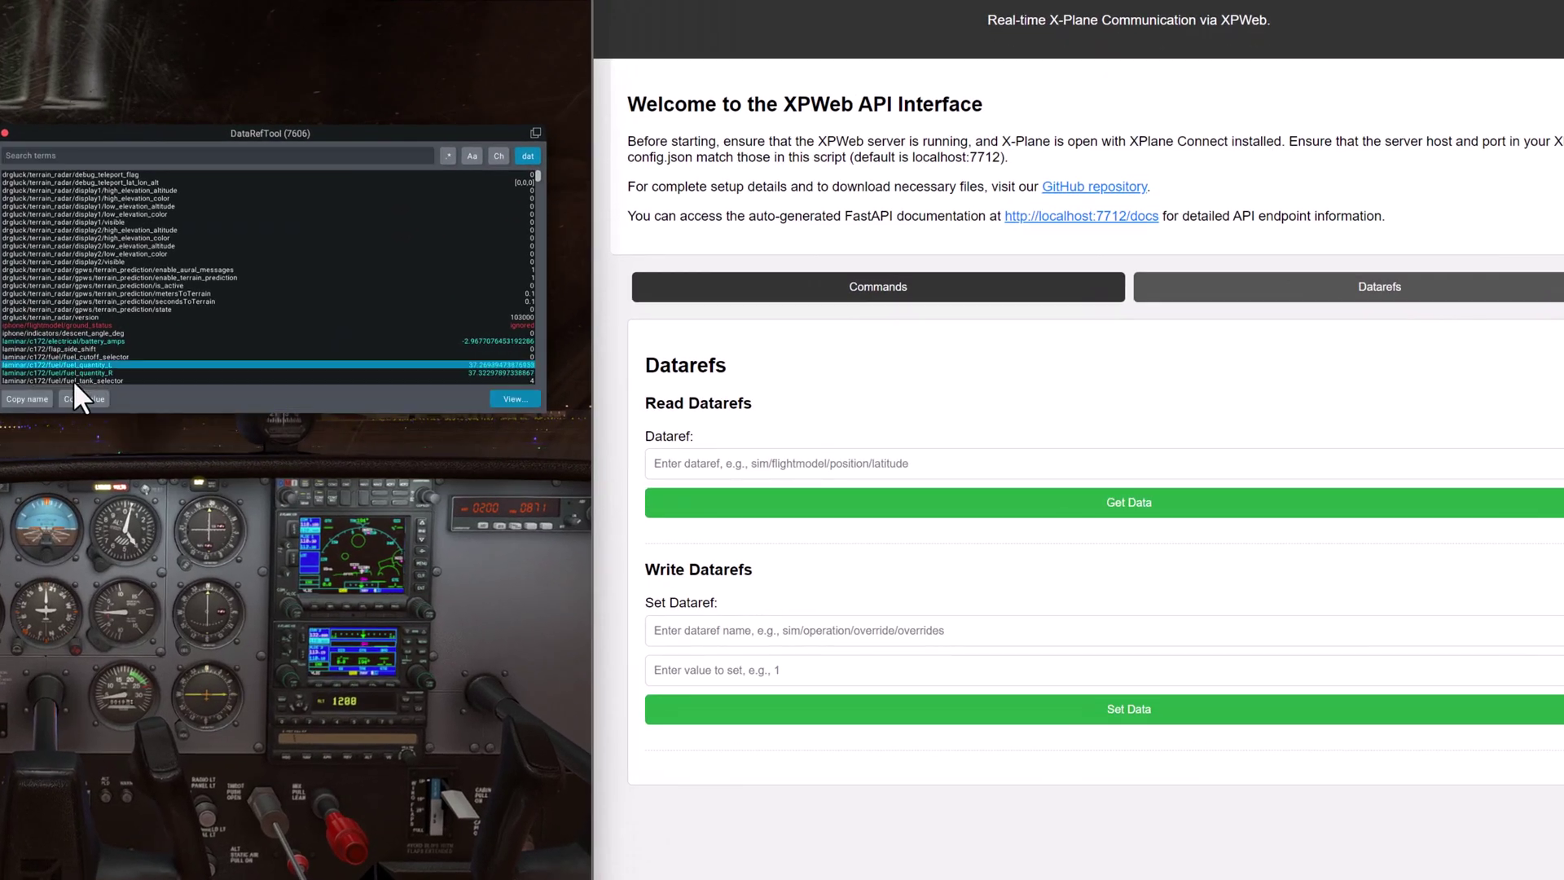
pyautogui.click(45, 398)
# Read laminar/c172/fuel/fuel_quantity_L on the demo page and view the result as JSON and formatted text
pyautogui.click(790, 463)
pyautogui.hotkey('ctrl', 'v')
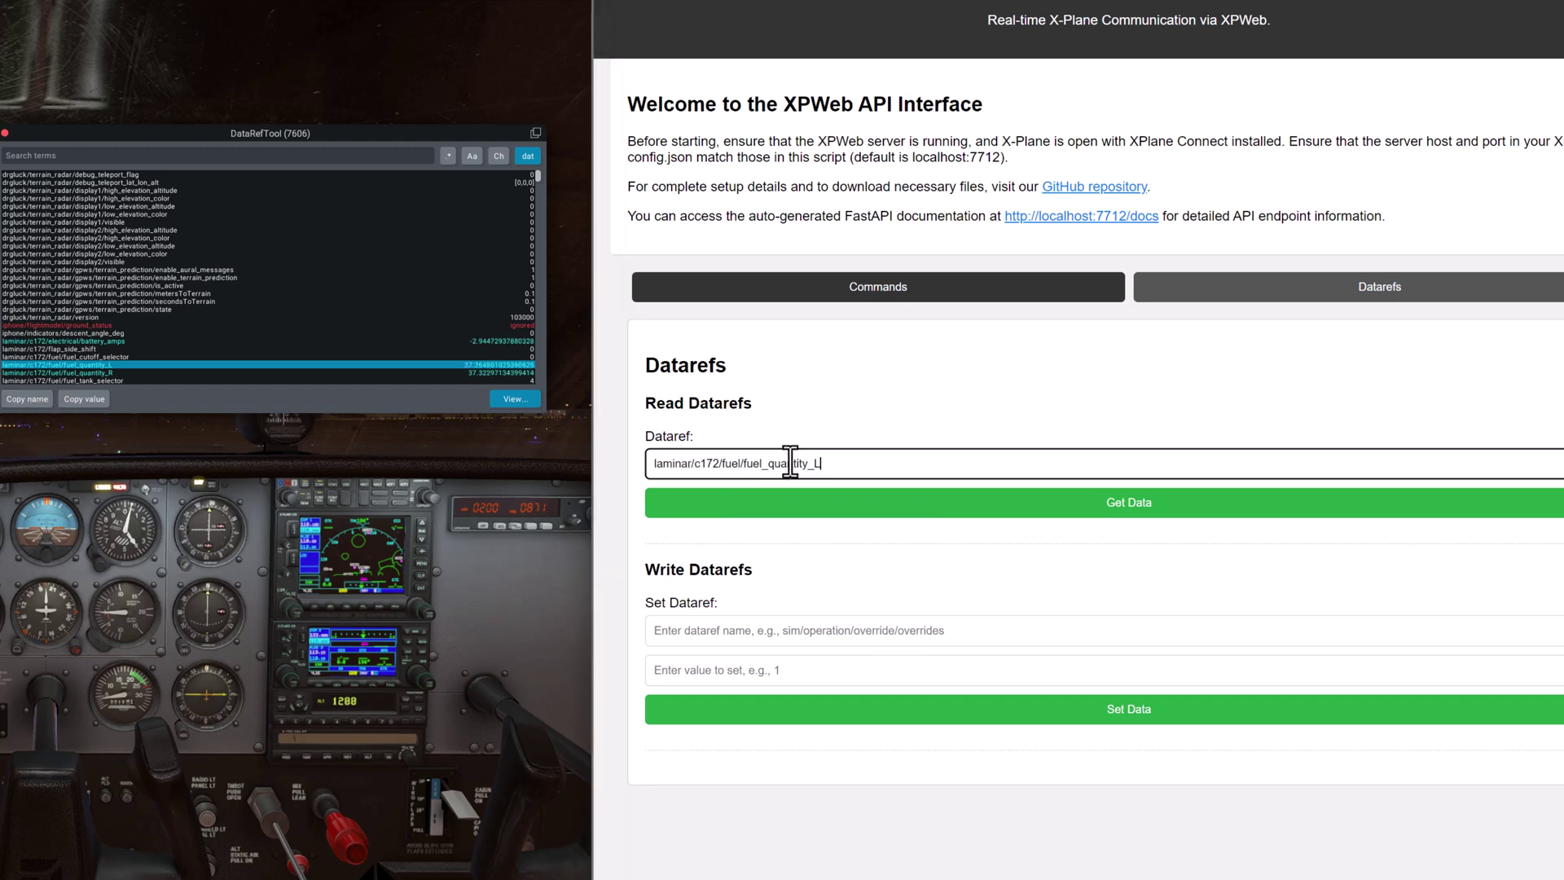
pyautogui.click(828, 510)
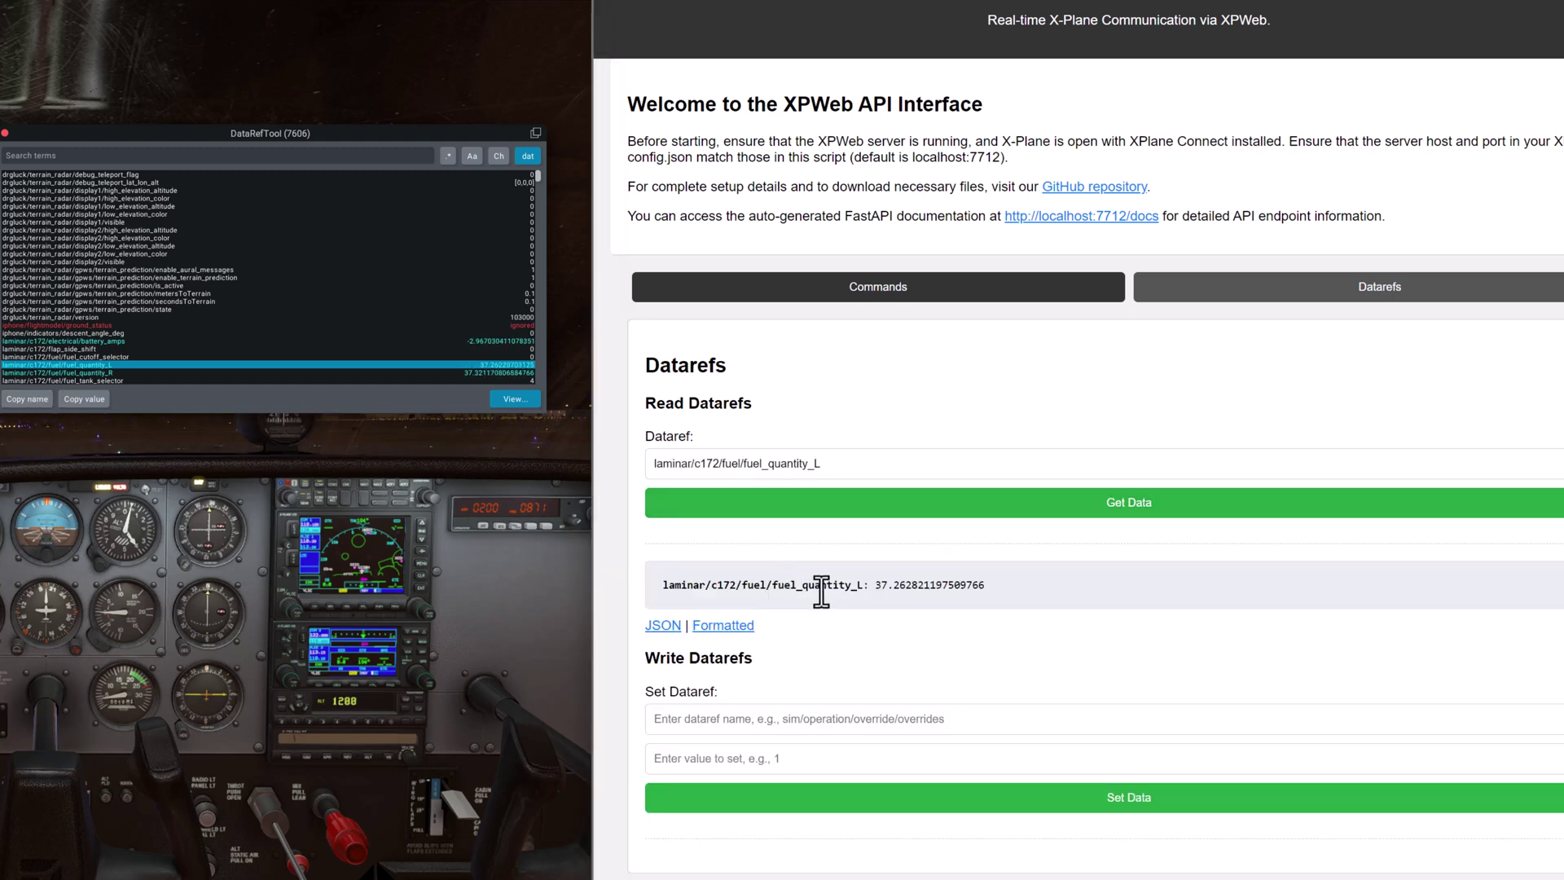
pyautogui.click(662, 626)
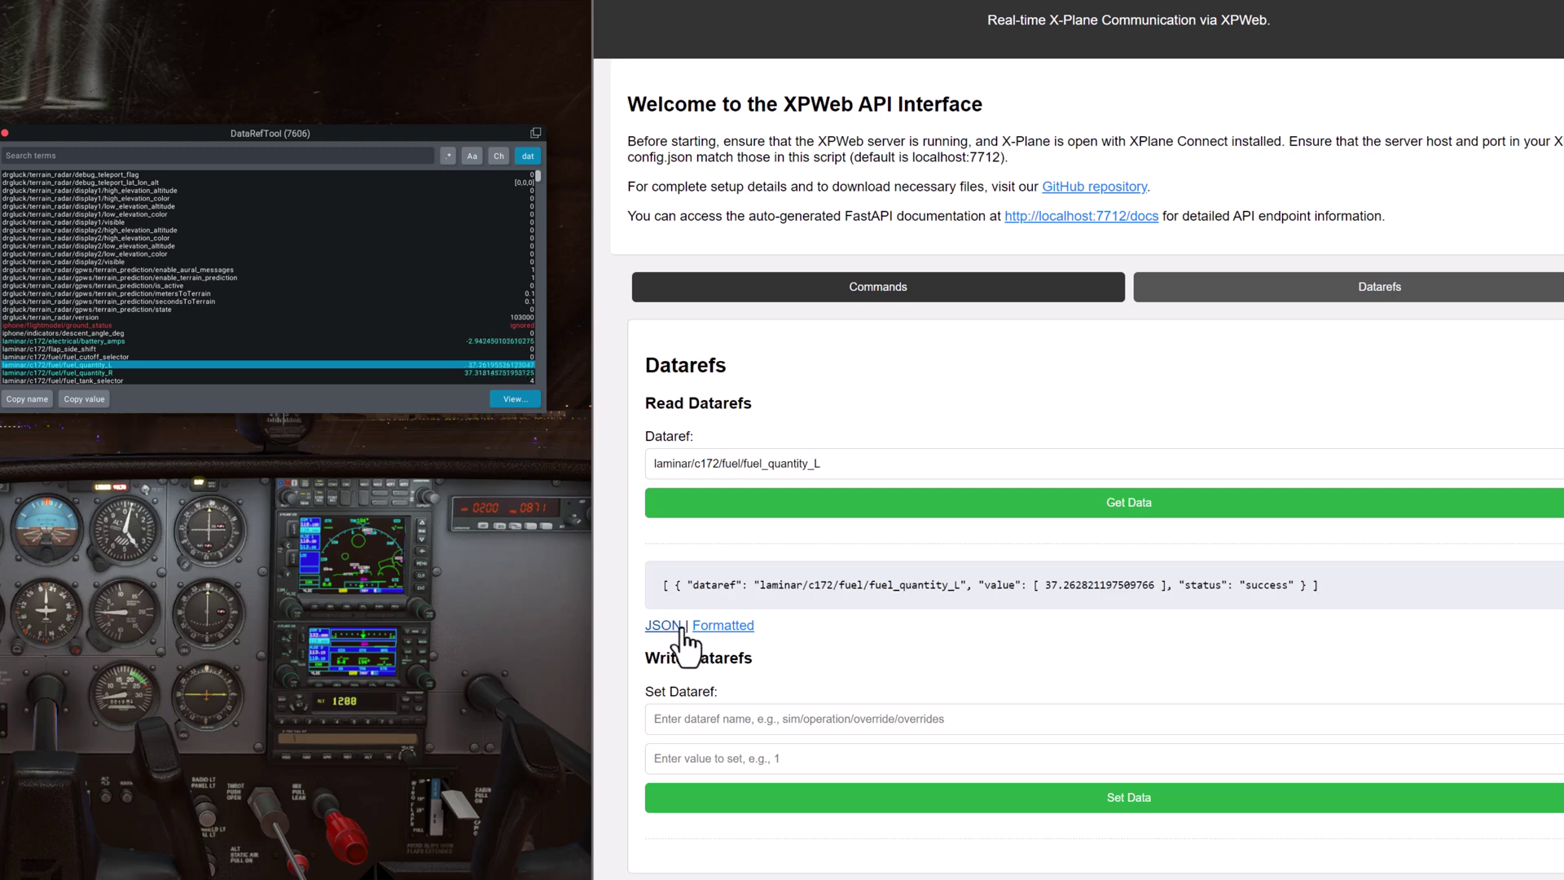
pyautogui.click(730, 626)
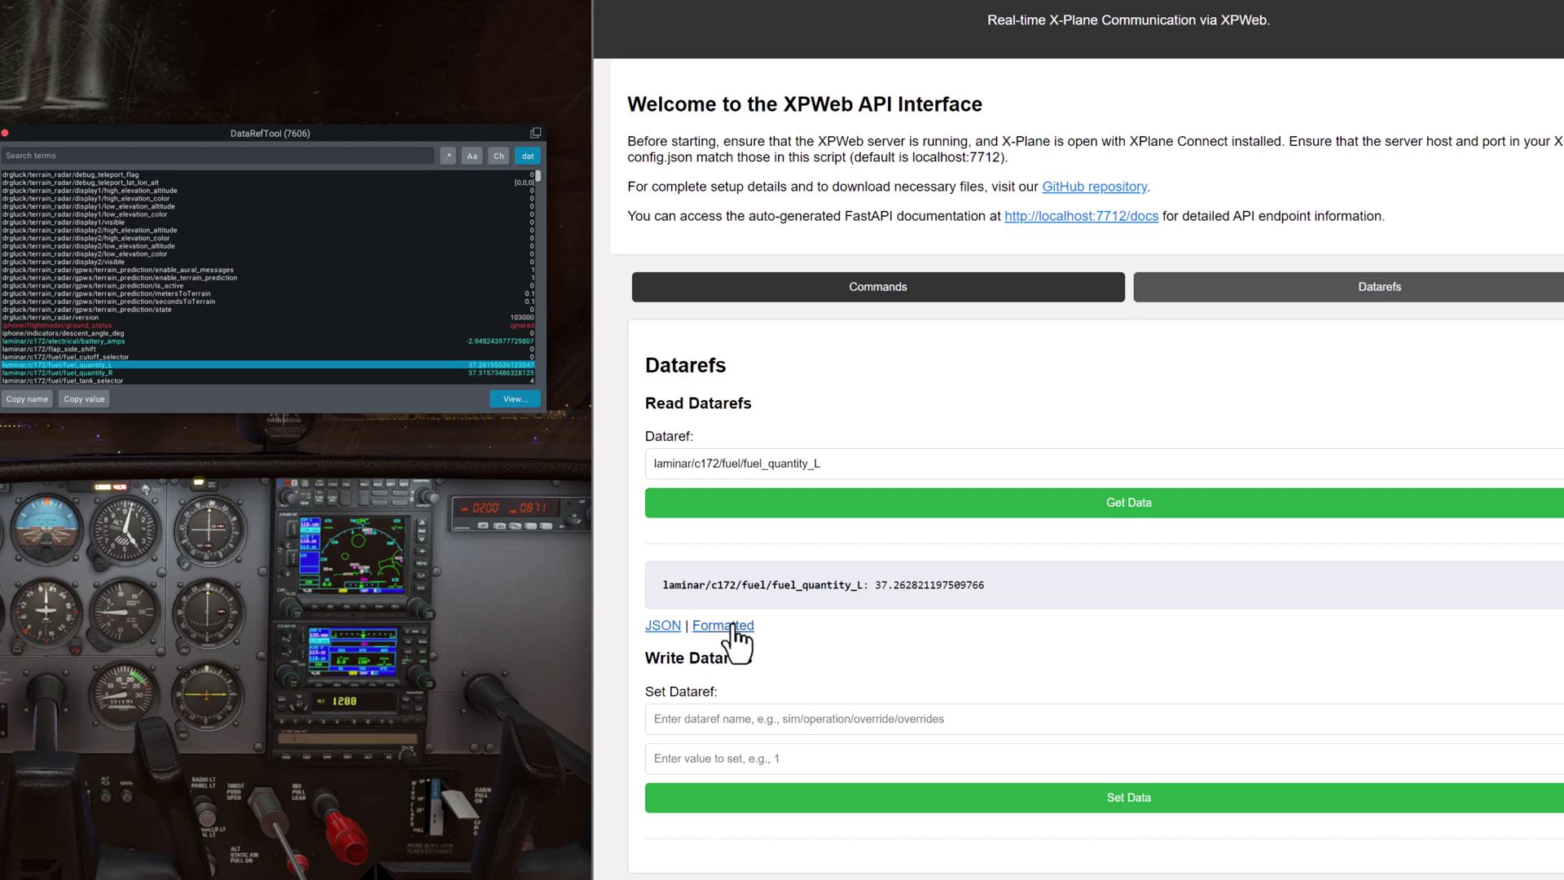
# Add laminar/c172/fuel/fuel_quantity_R after a comma in the read field and fetch both fuel datarefs several times
pyautogui.click(856, 463)
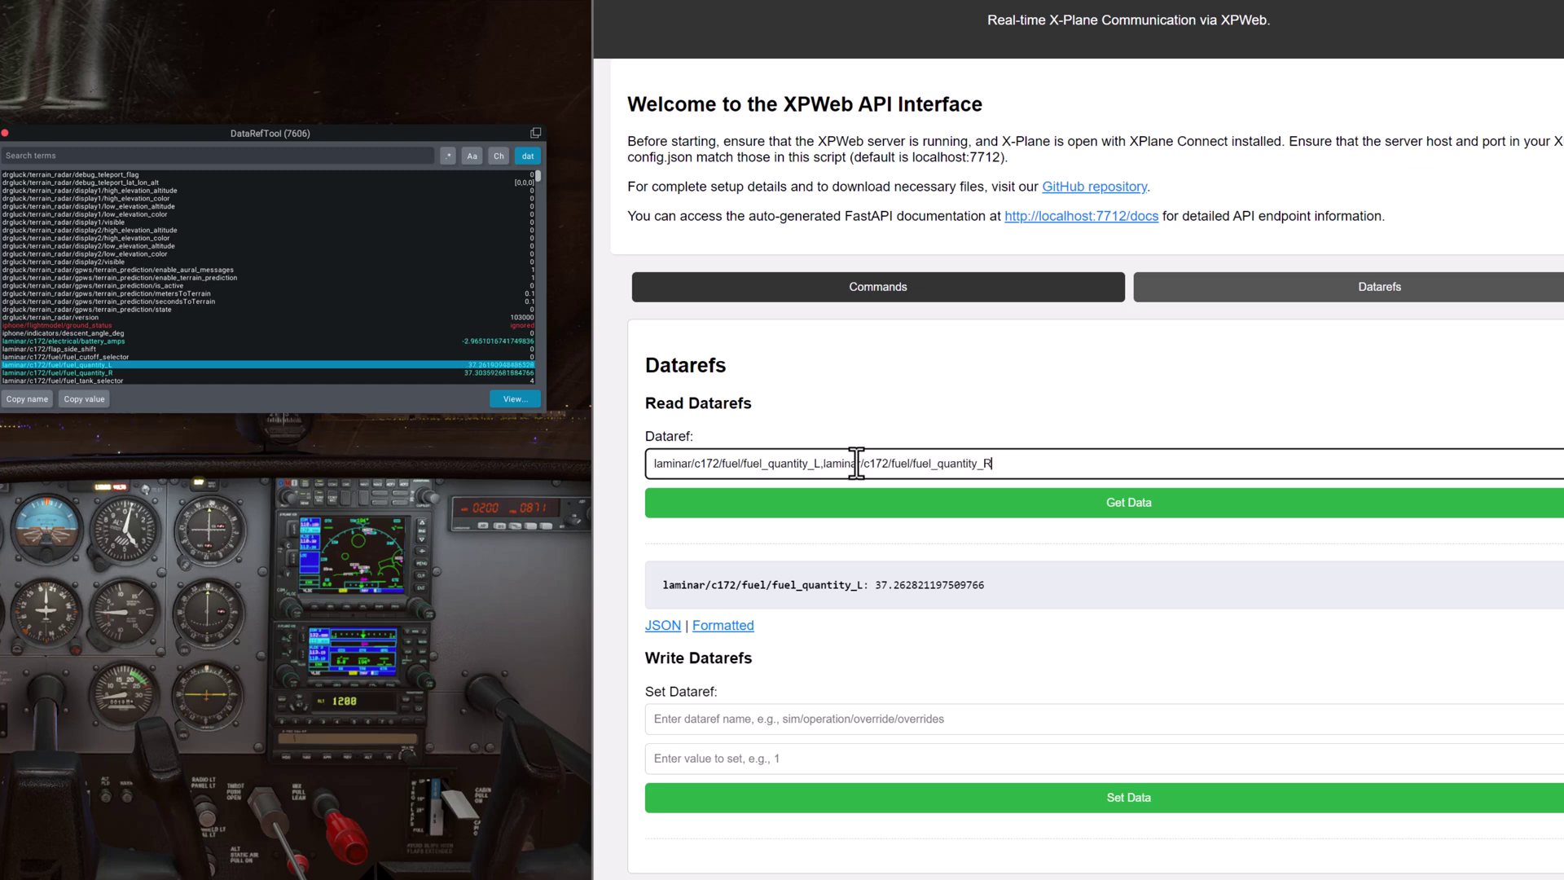
pyautogui.click(947, 509)
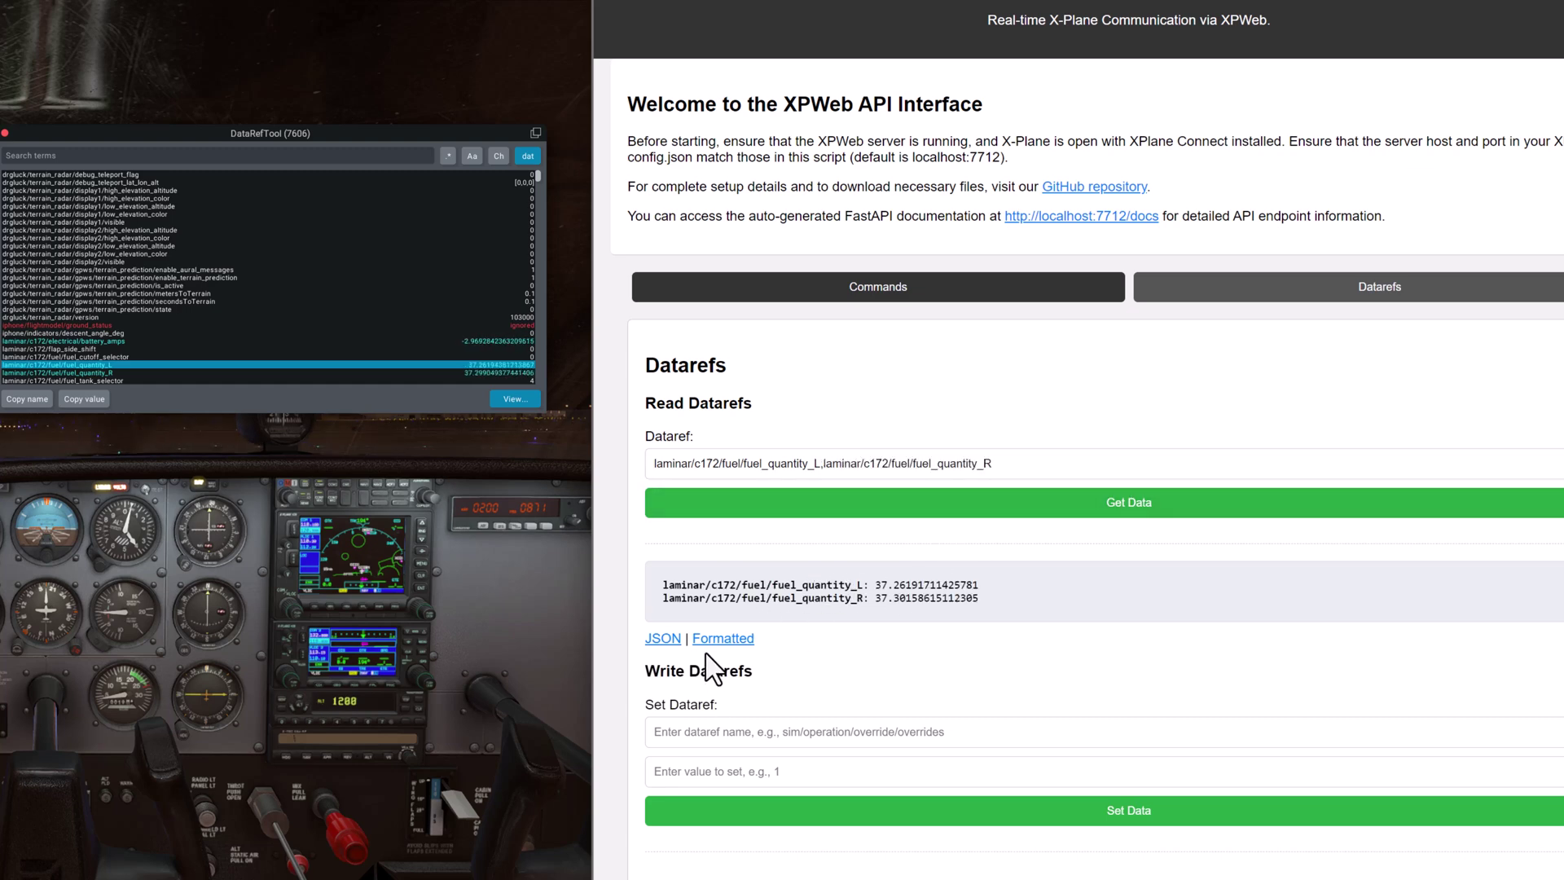
pyautogui.click(848, 515)
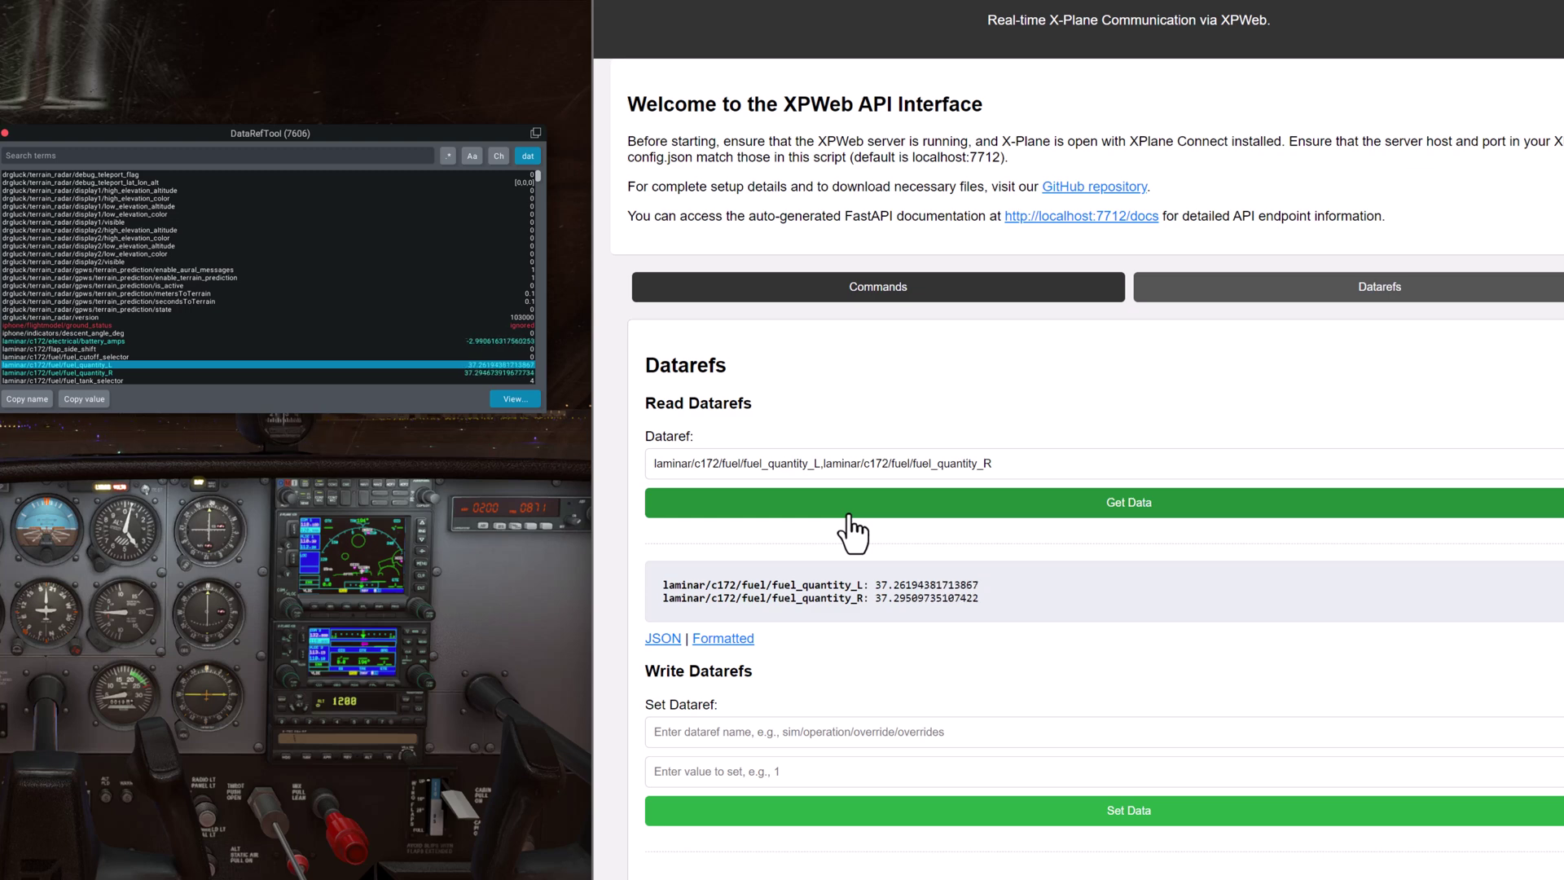
pyautogui.click(849, 516)
# Fill the Set Dataref name with the suggested sim/operation/override/override_adf
pyautogui.click(680, 744)
pyautogui.press('Tab')
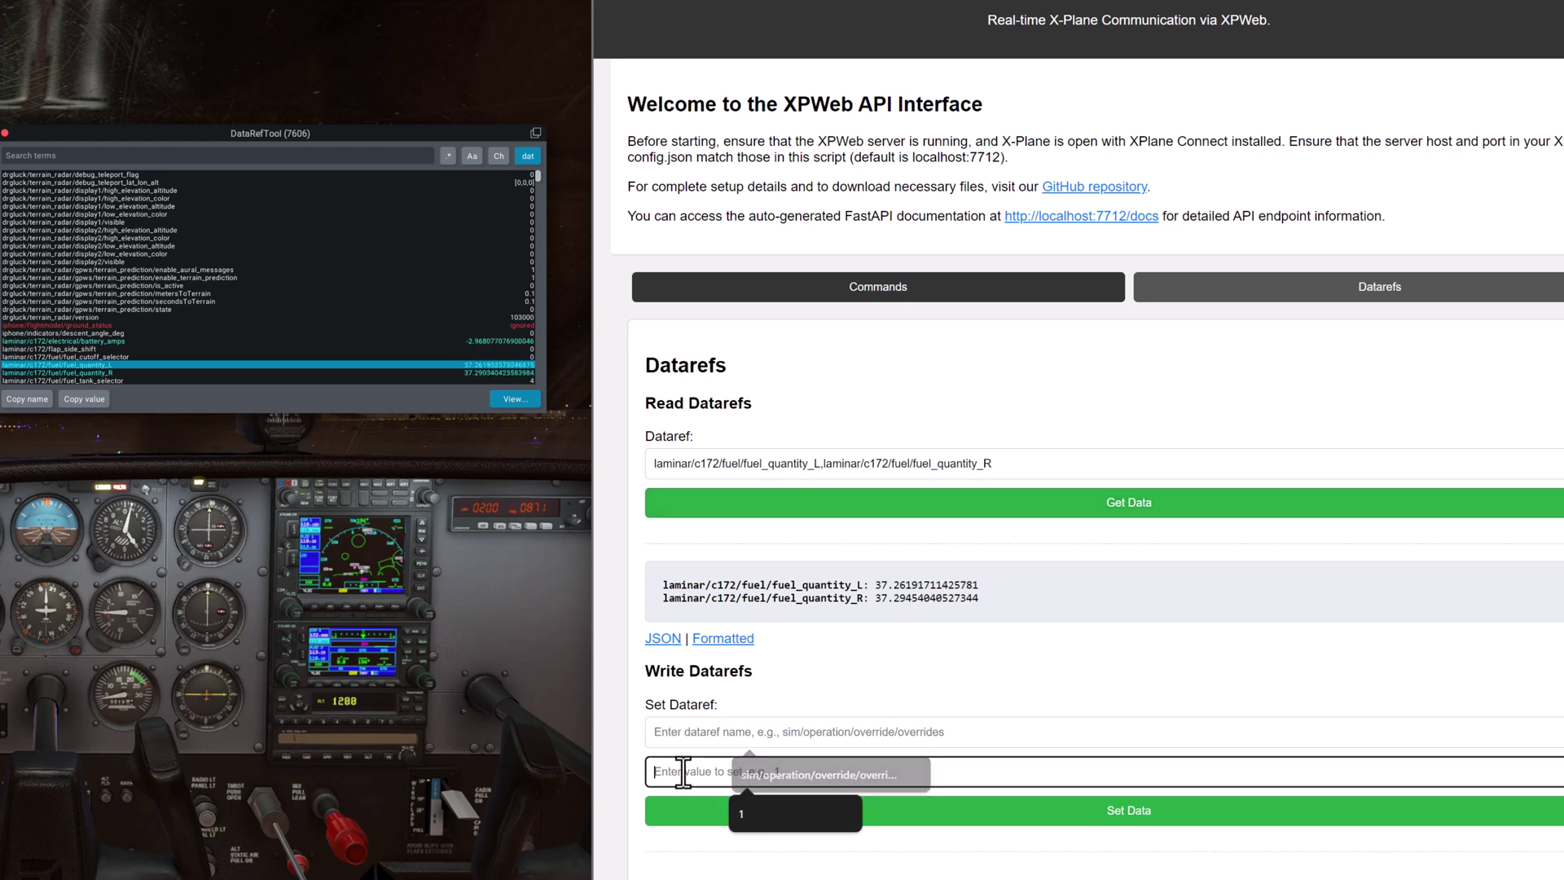
pyautogui.click(716, 732)
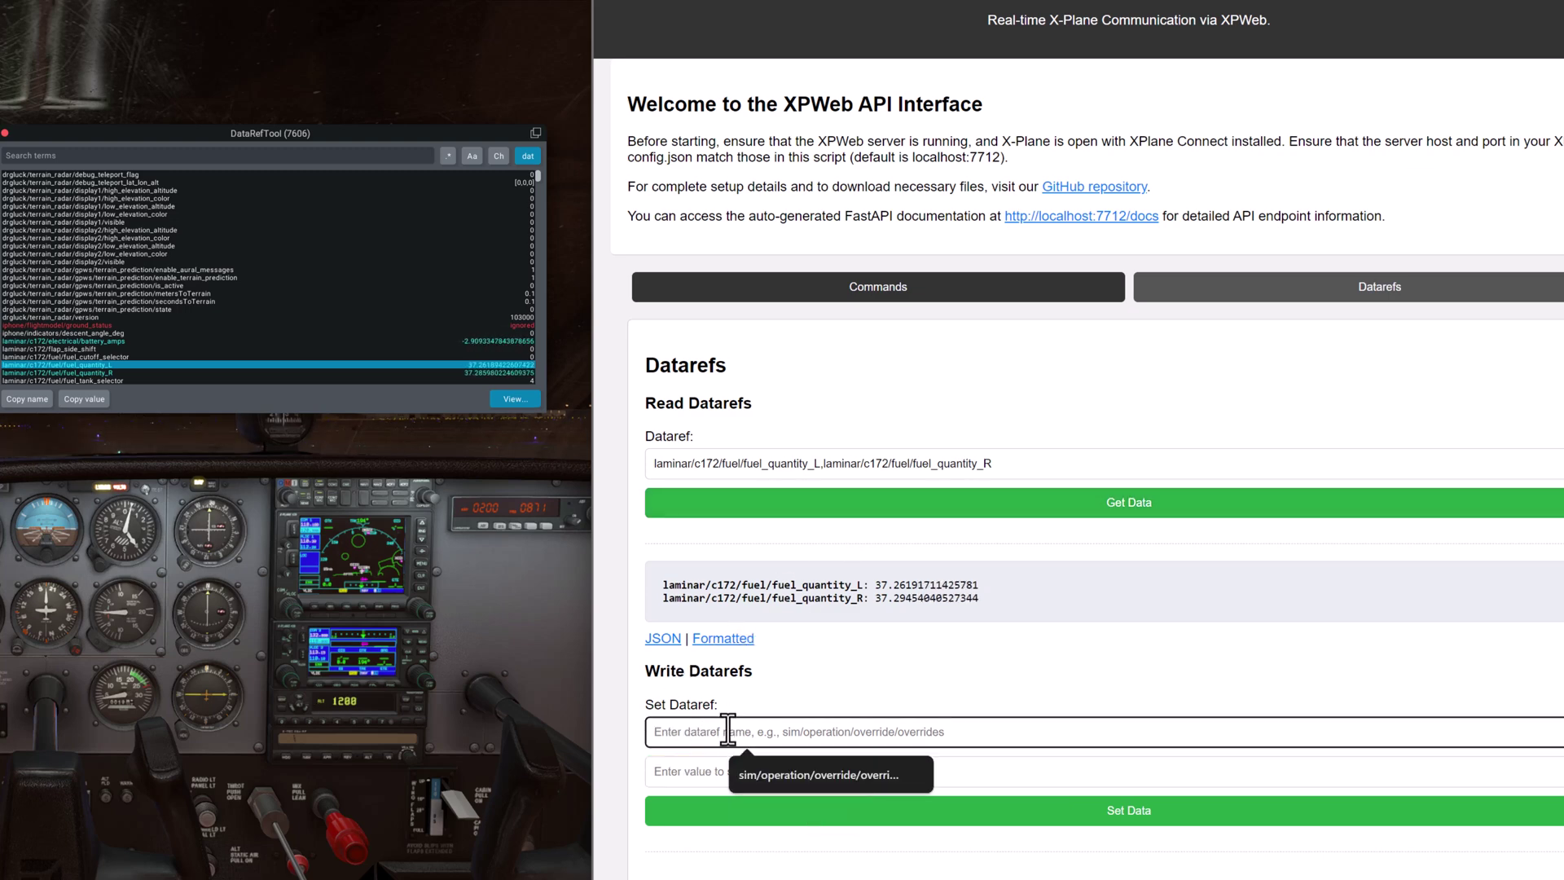
pyautogui.click(815, 774)
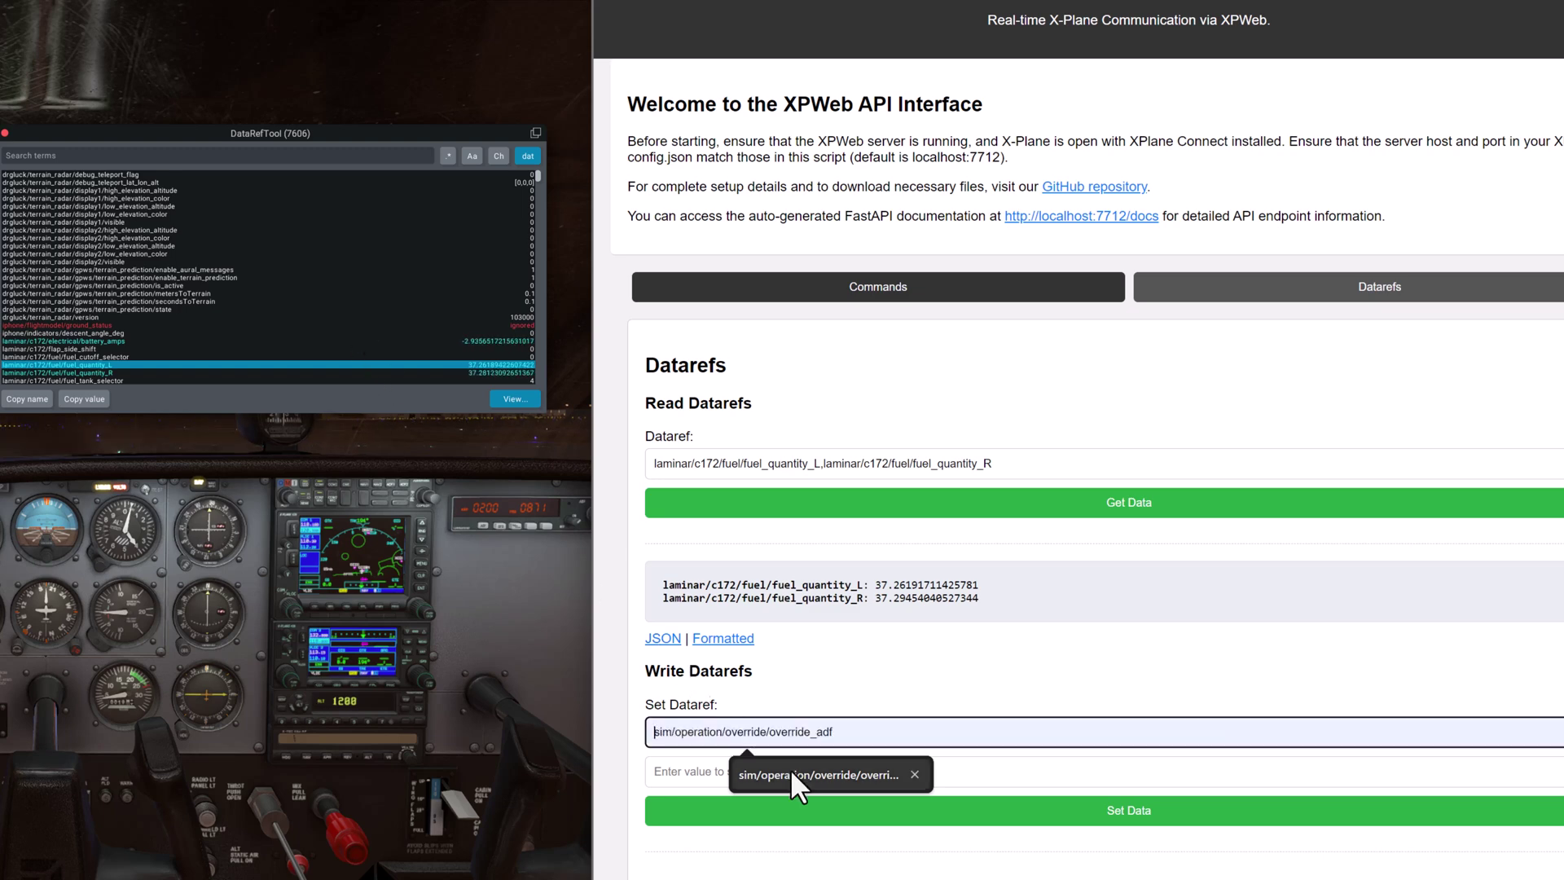
# Filter X-Plane's dataref list by "override_a"
pyautogui.click(143, 157)
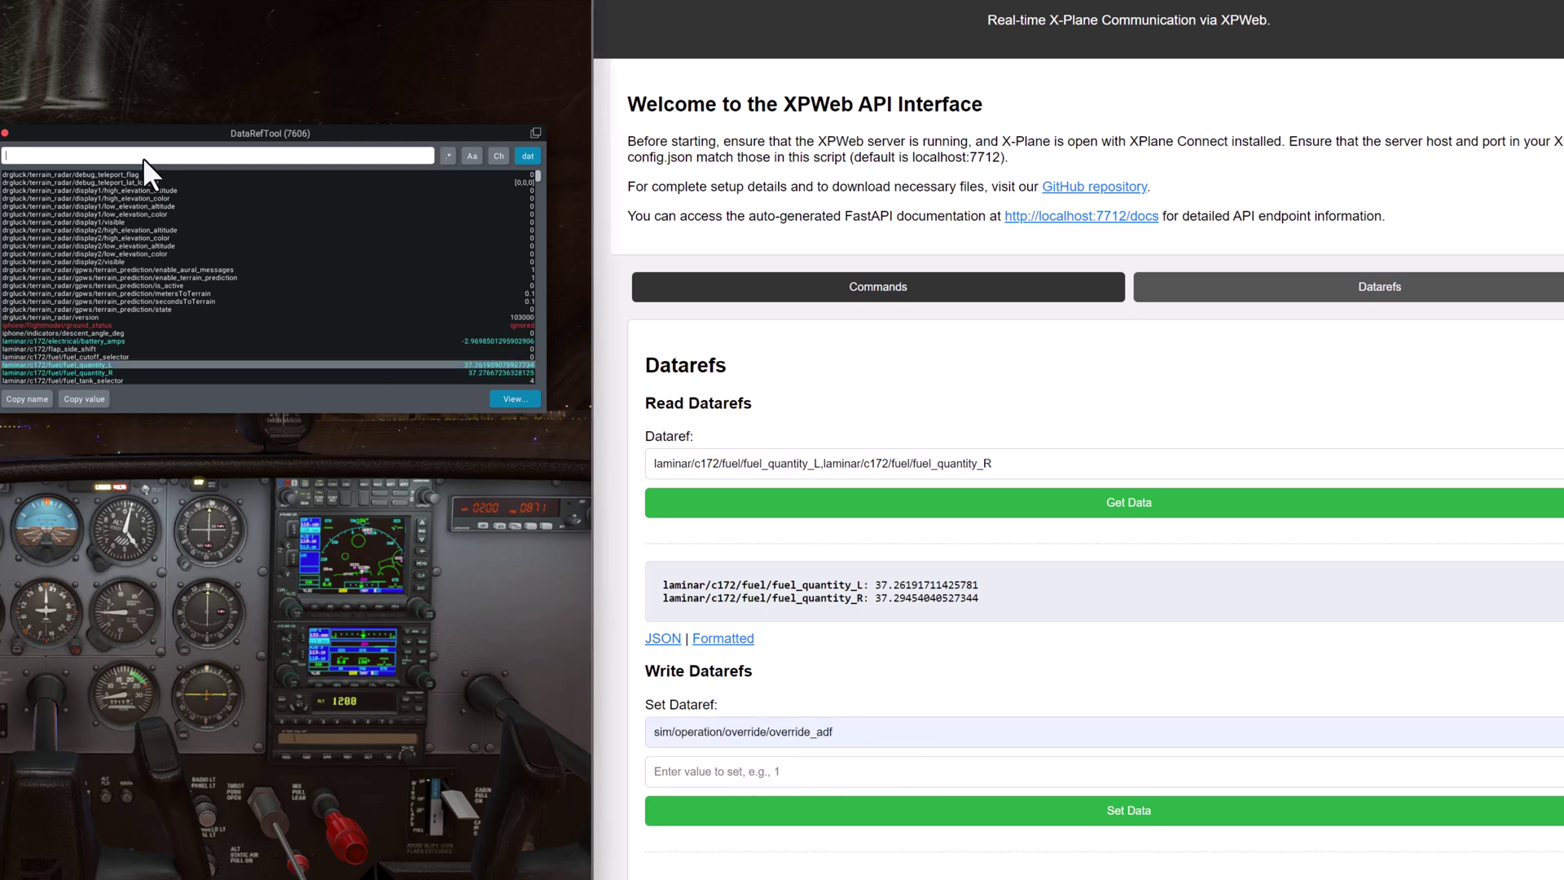
pyautogui.write('overru')
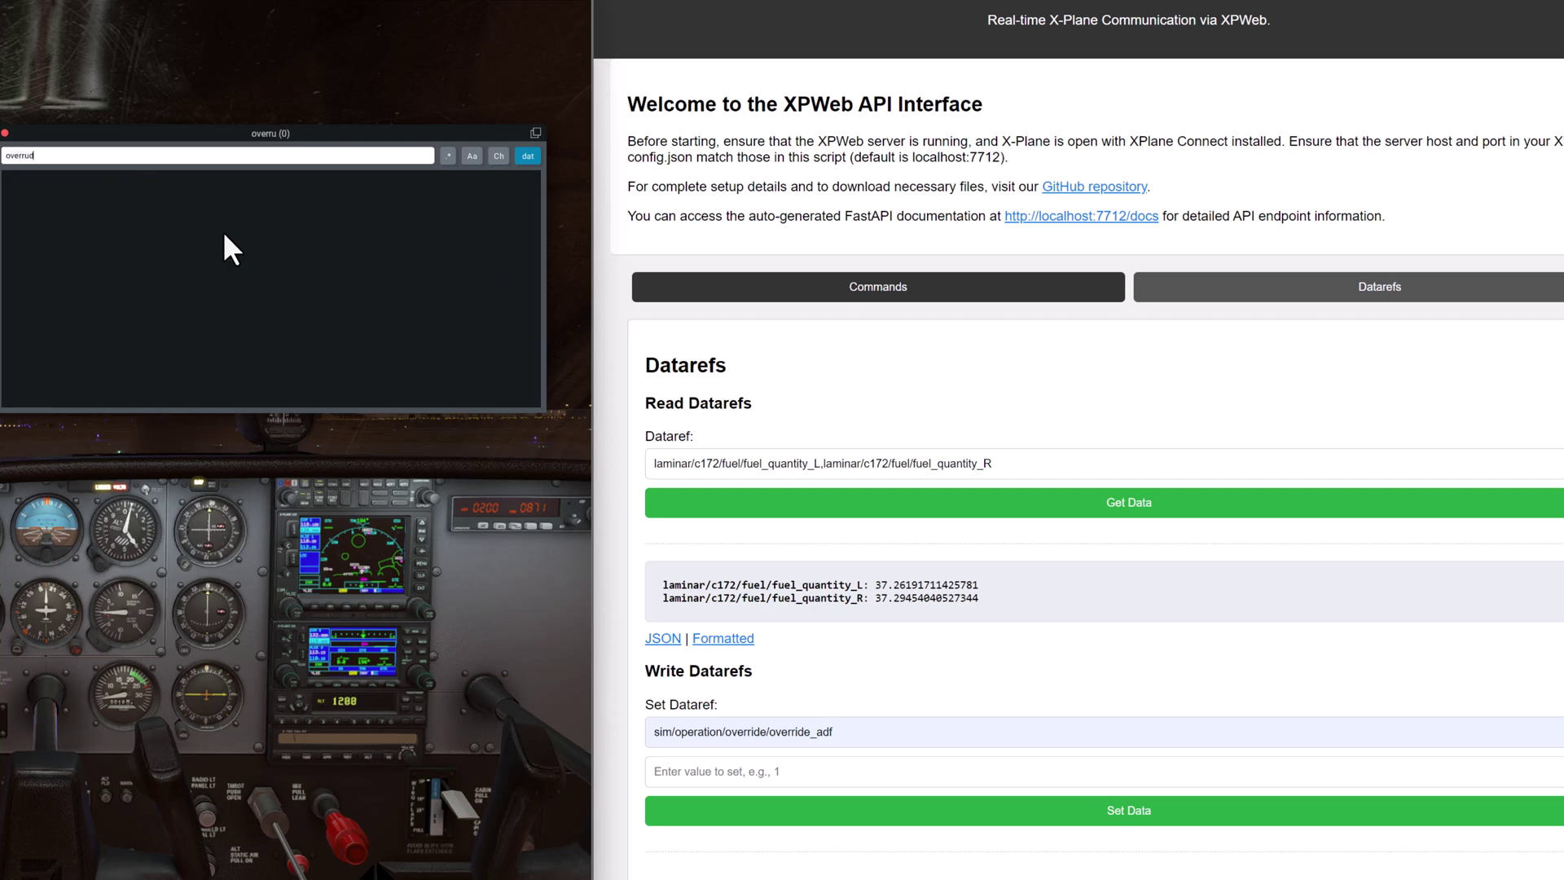
pyautogui.press('BackSpace')
pyautogui.write('ide')
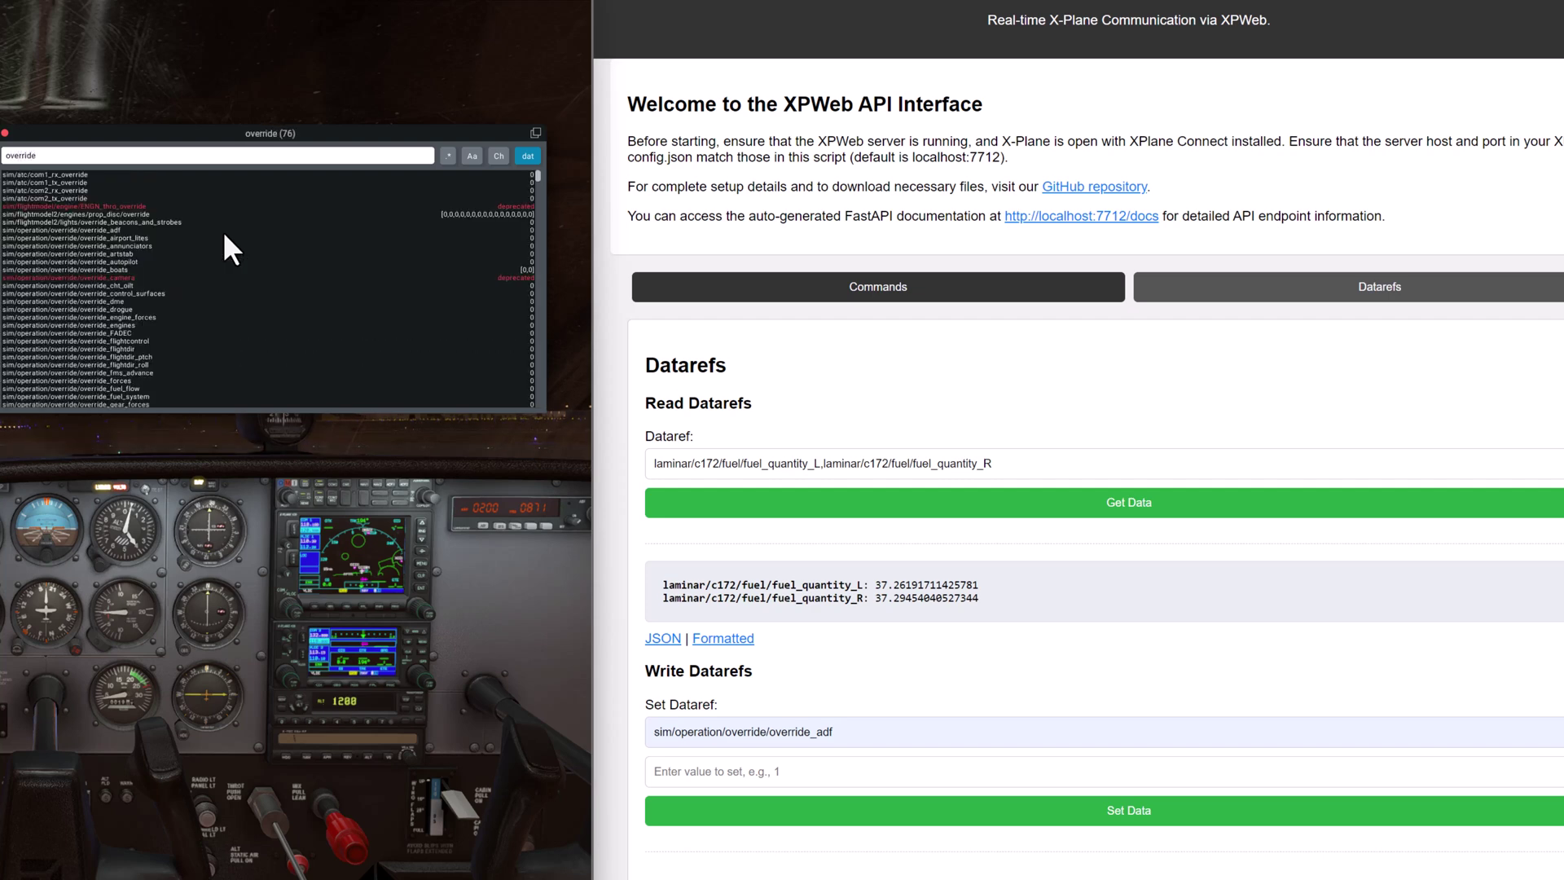
pyautogui.write('_a')
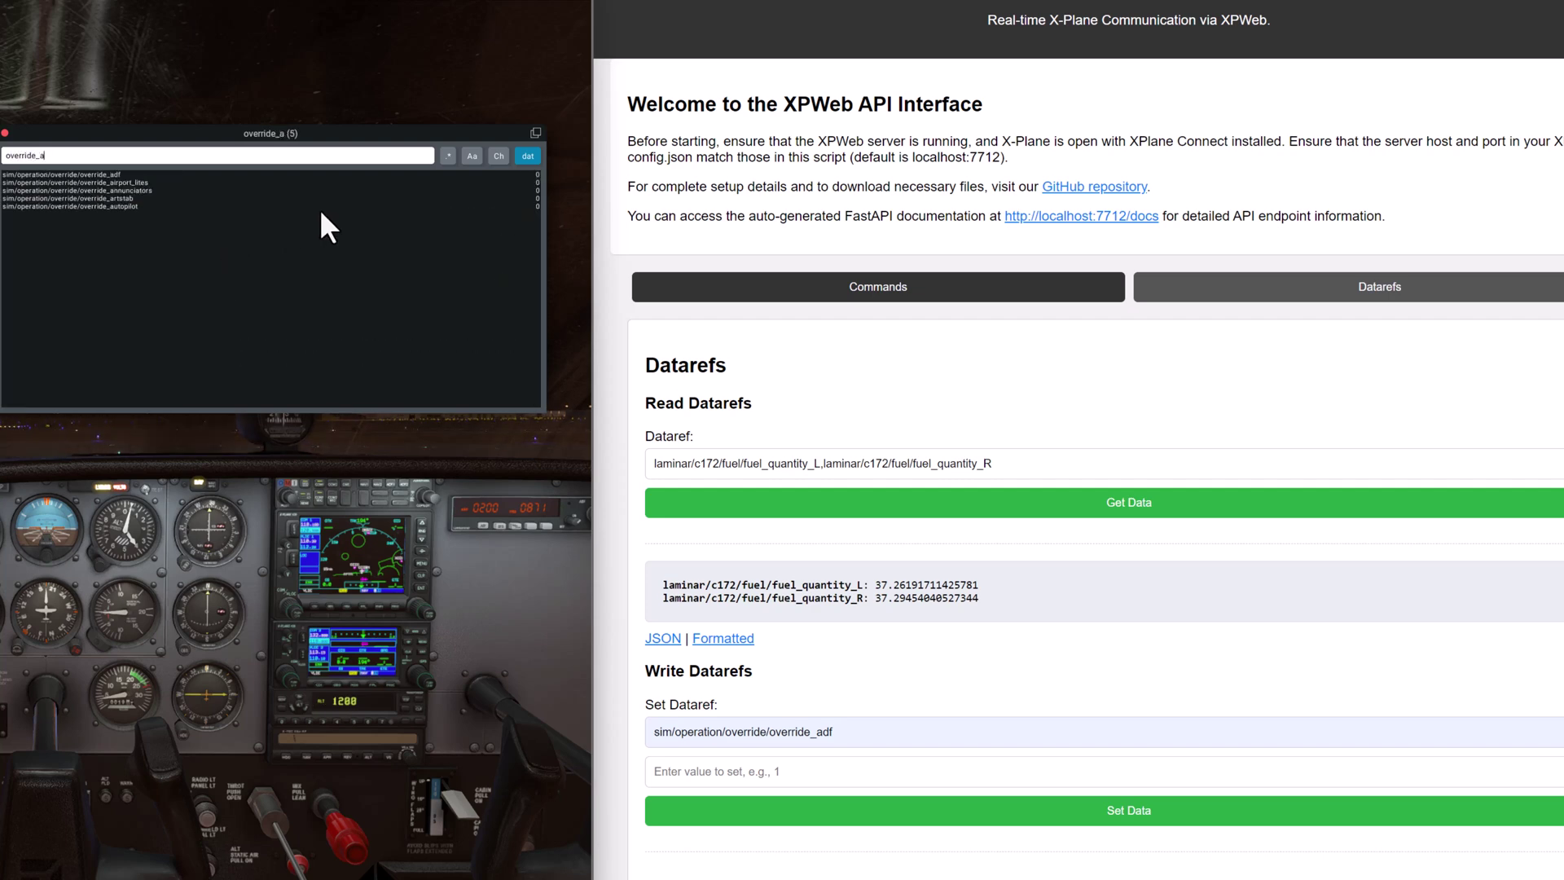
# Set sim/operation/override/override_adf to 1 through the demo page's Write Datarefs form
pyautogui.click(828, 771)
pyautogui.write('1')
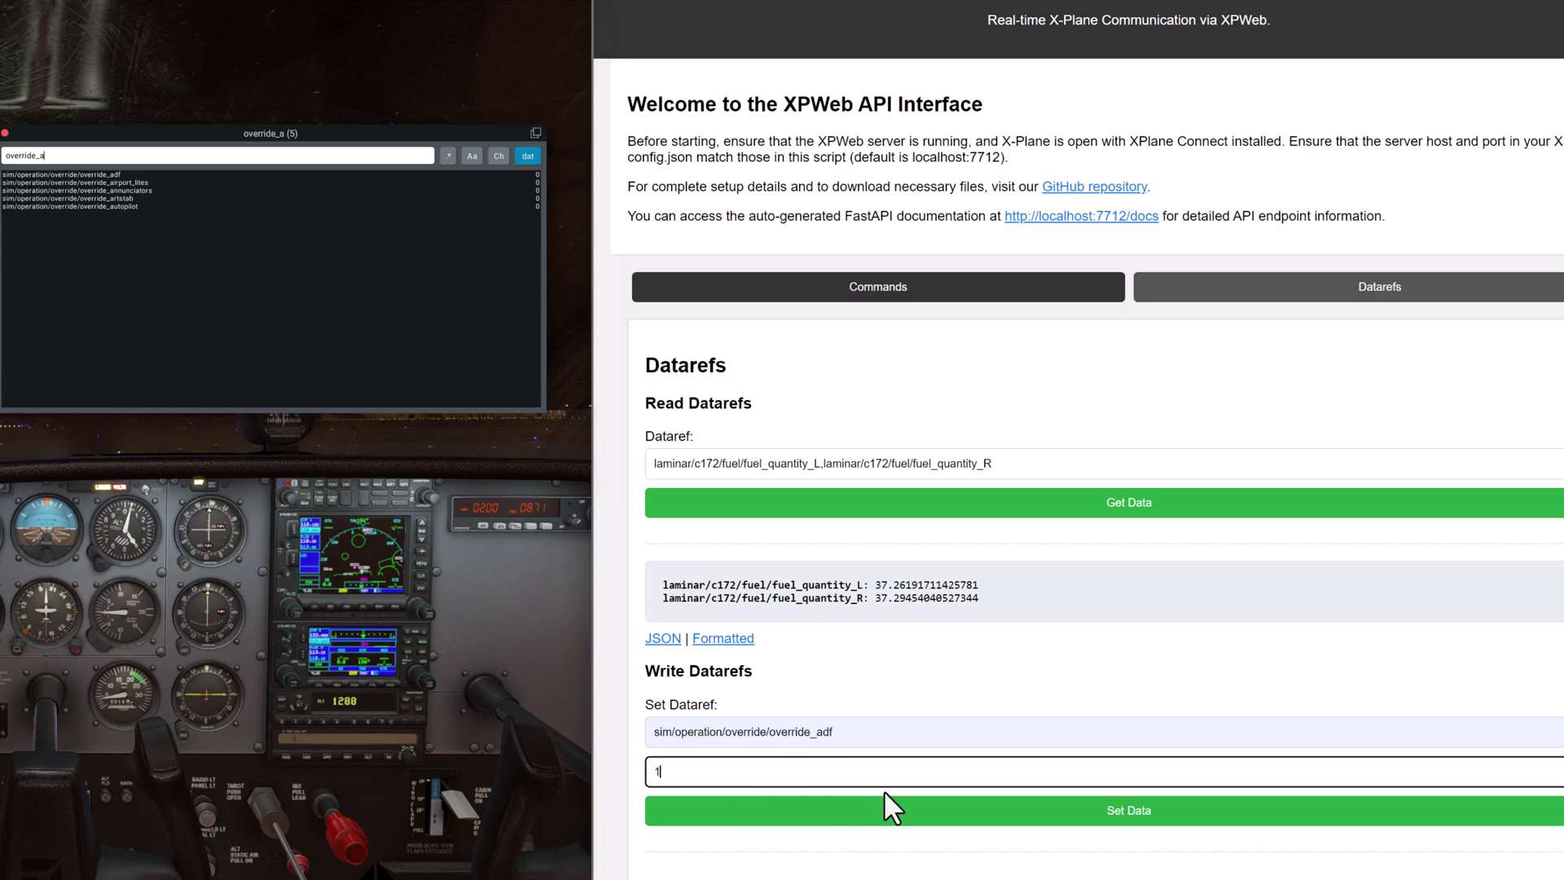
pyautogui.click(893, 815)
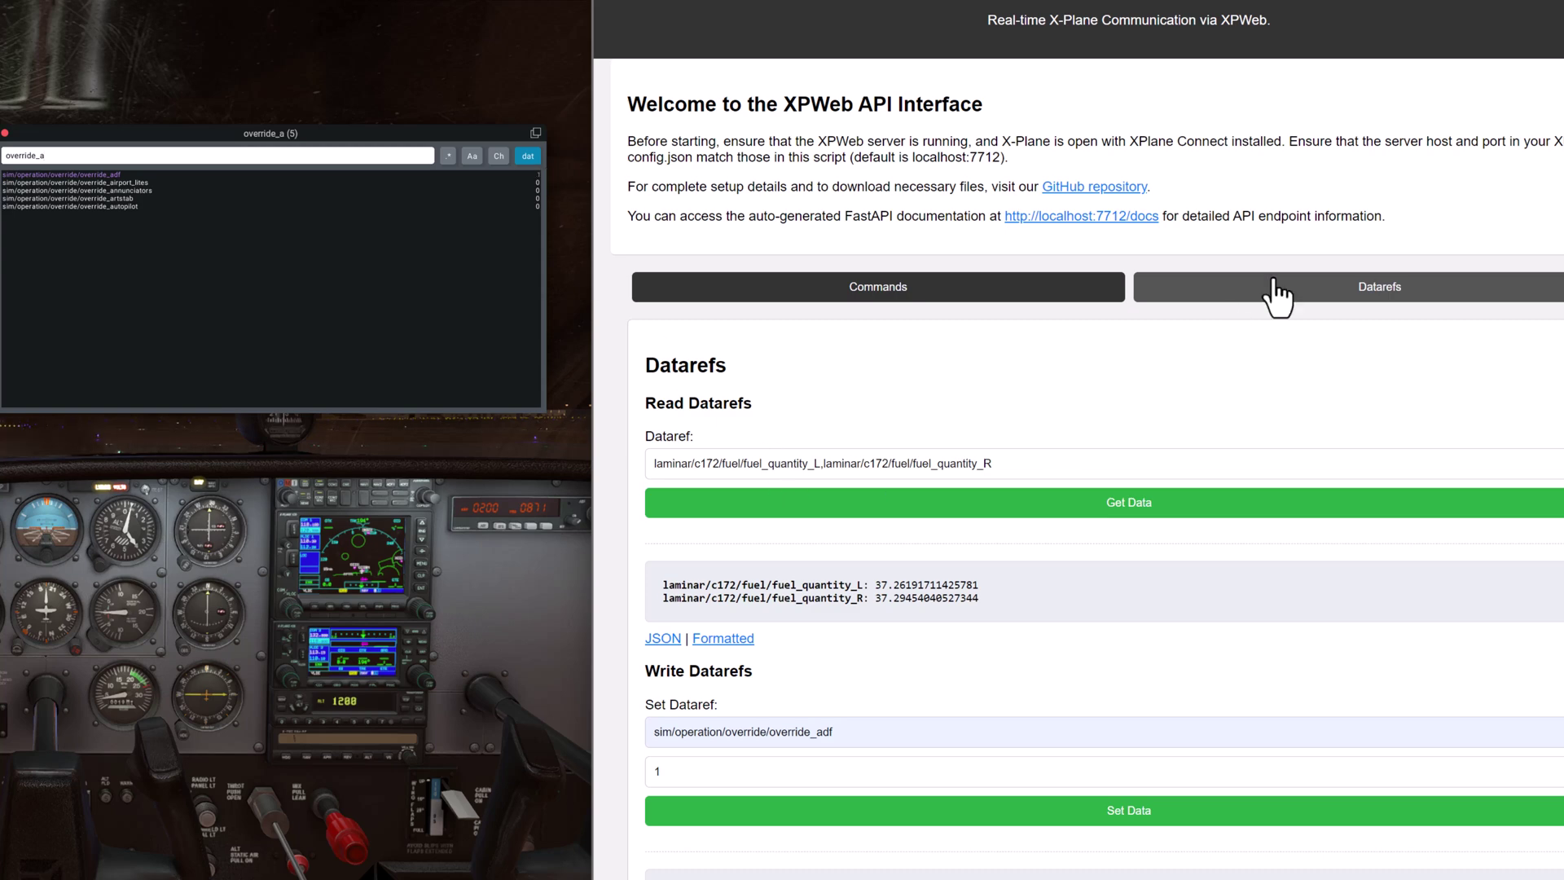
# Look at the demo page's Commands section, return to Datarefs, and close the DataRefTool window in X-Plane
pyautogui.click(1033, 299)
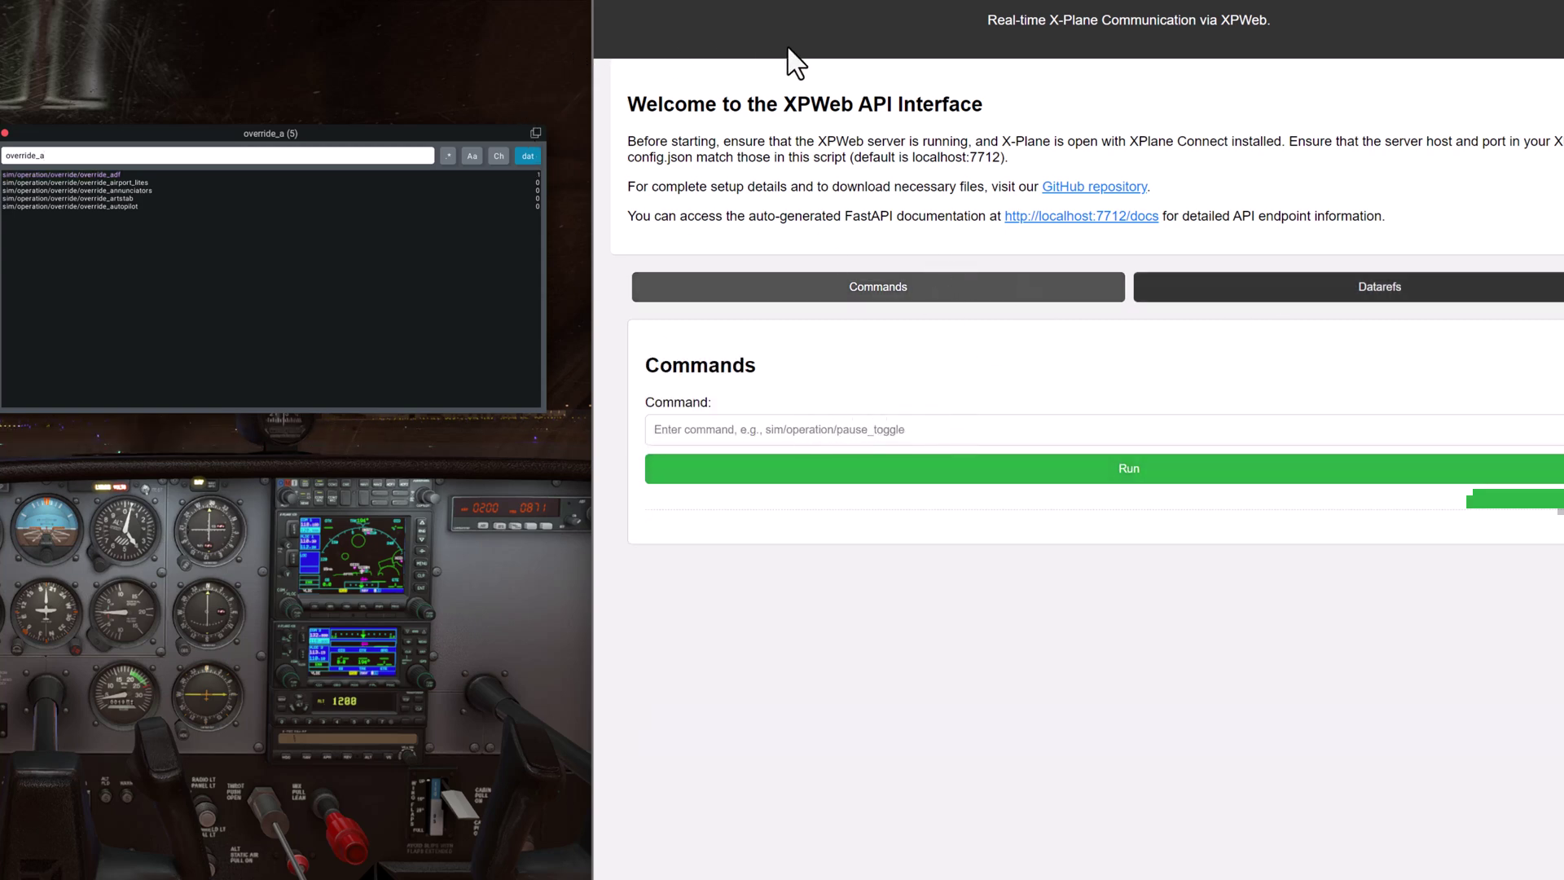
pyautogui.click(1153, 297)
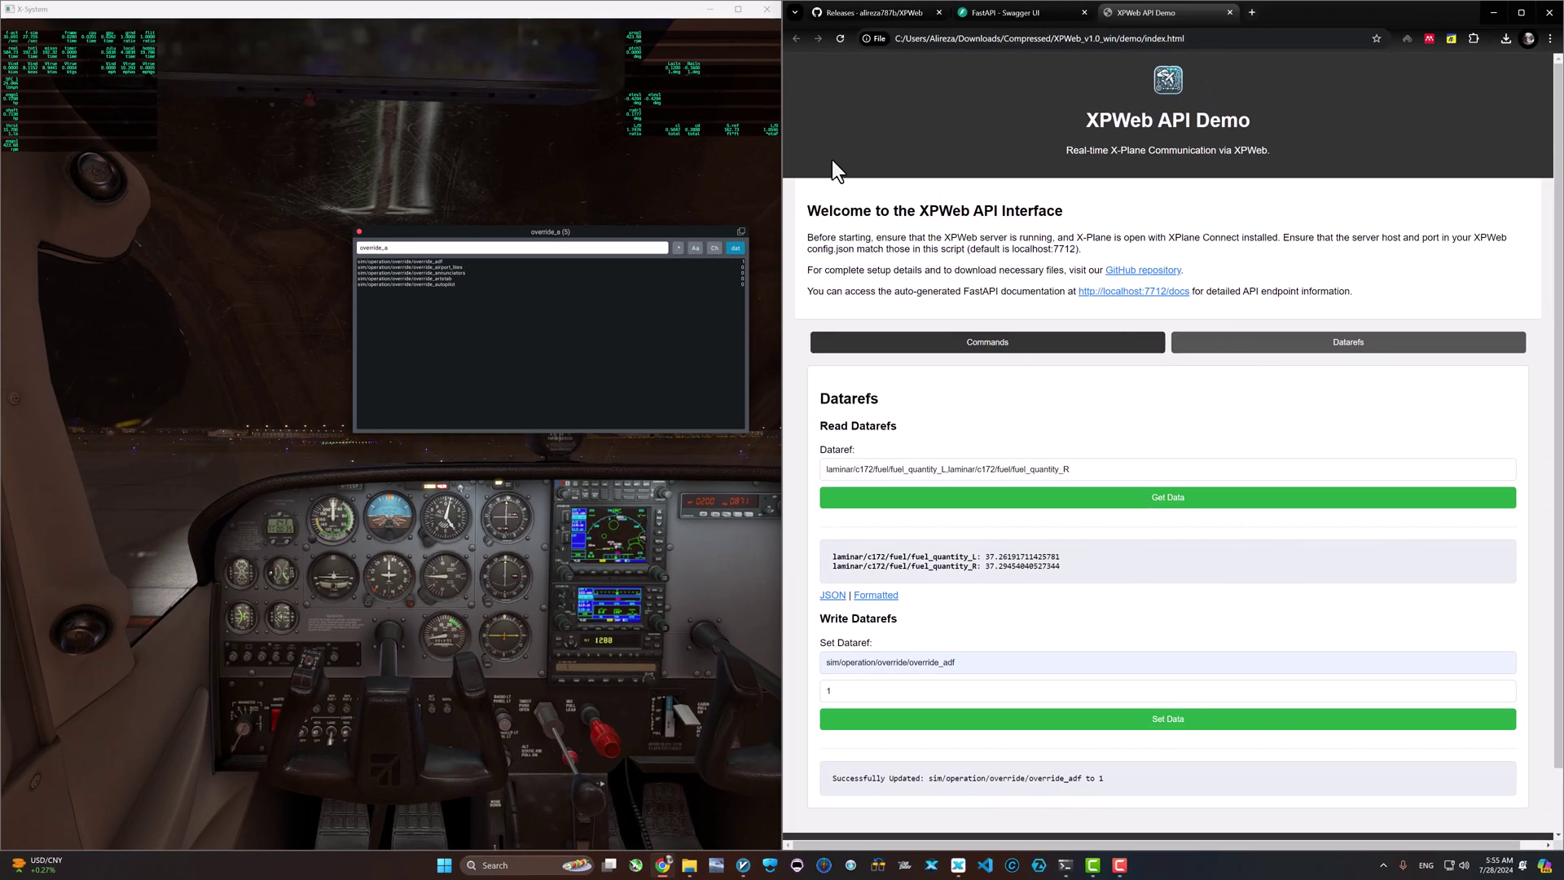
pyautogui.click(360, 232)
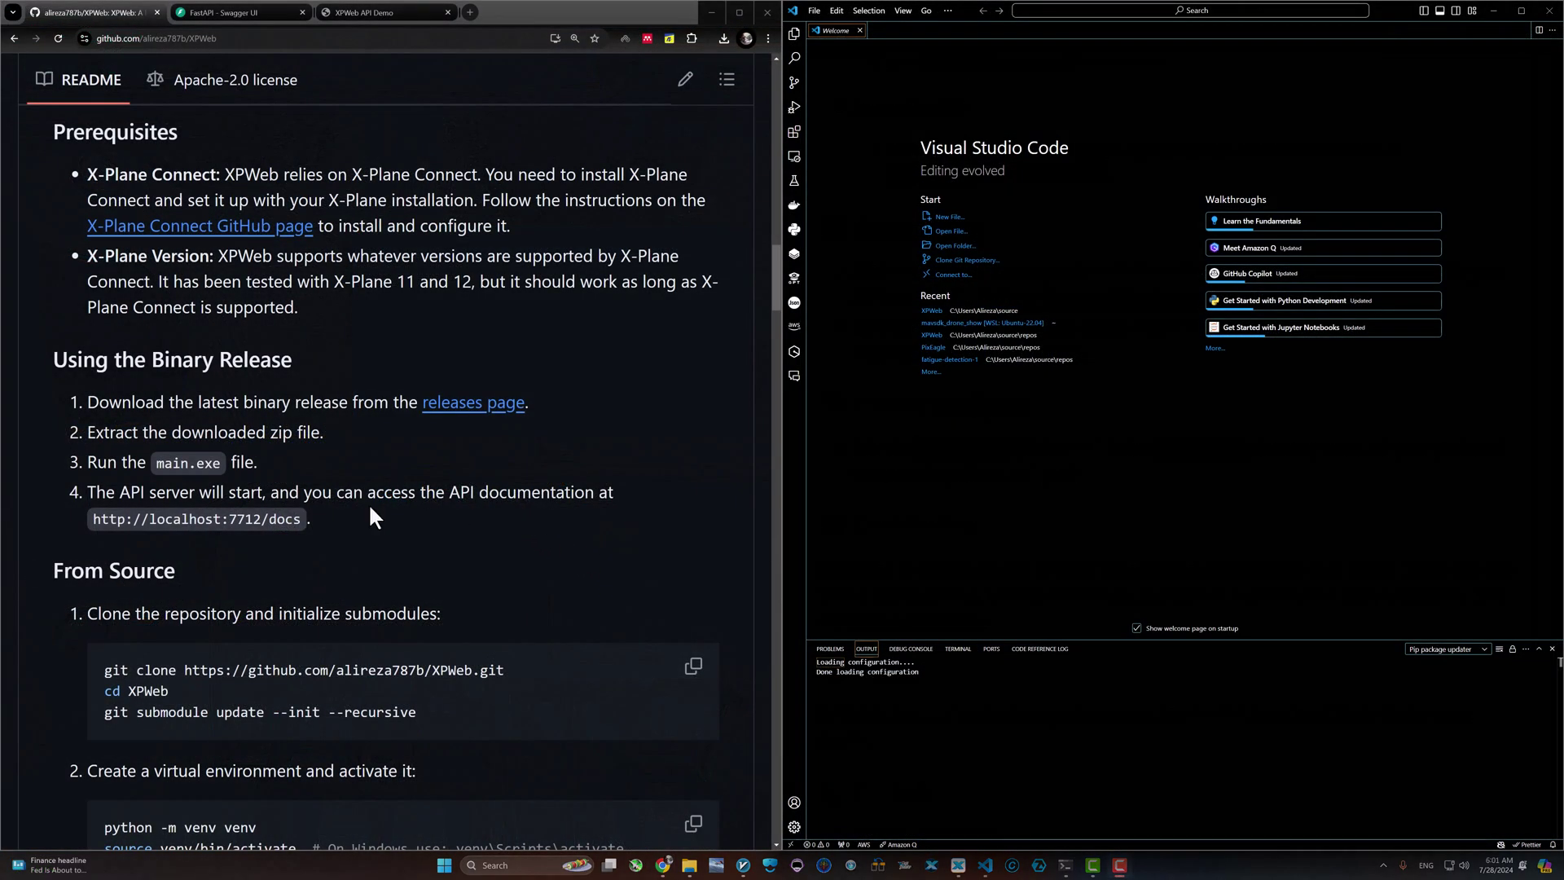
# Copy the XPWeb repository URL from the README's From Source section and start cloning it in Visual Studio Code
pyautogui.scroll(-1, 366, 502)
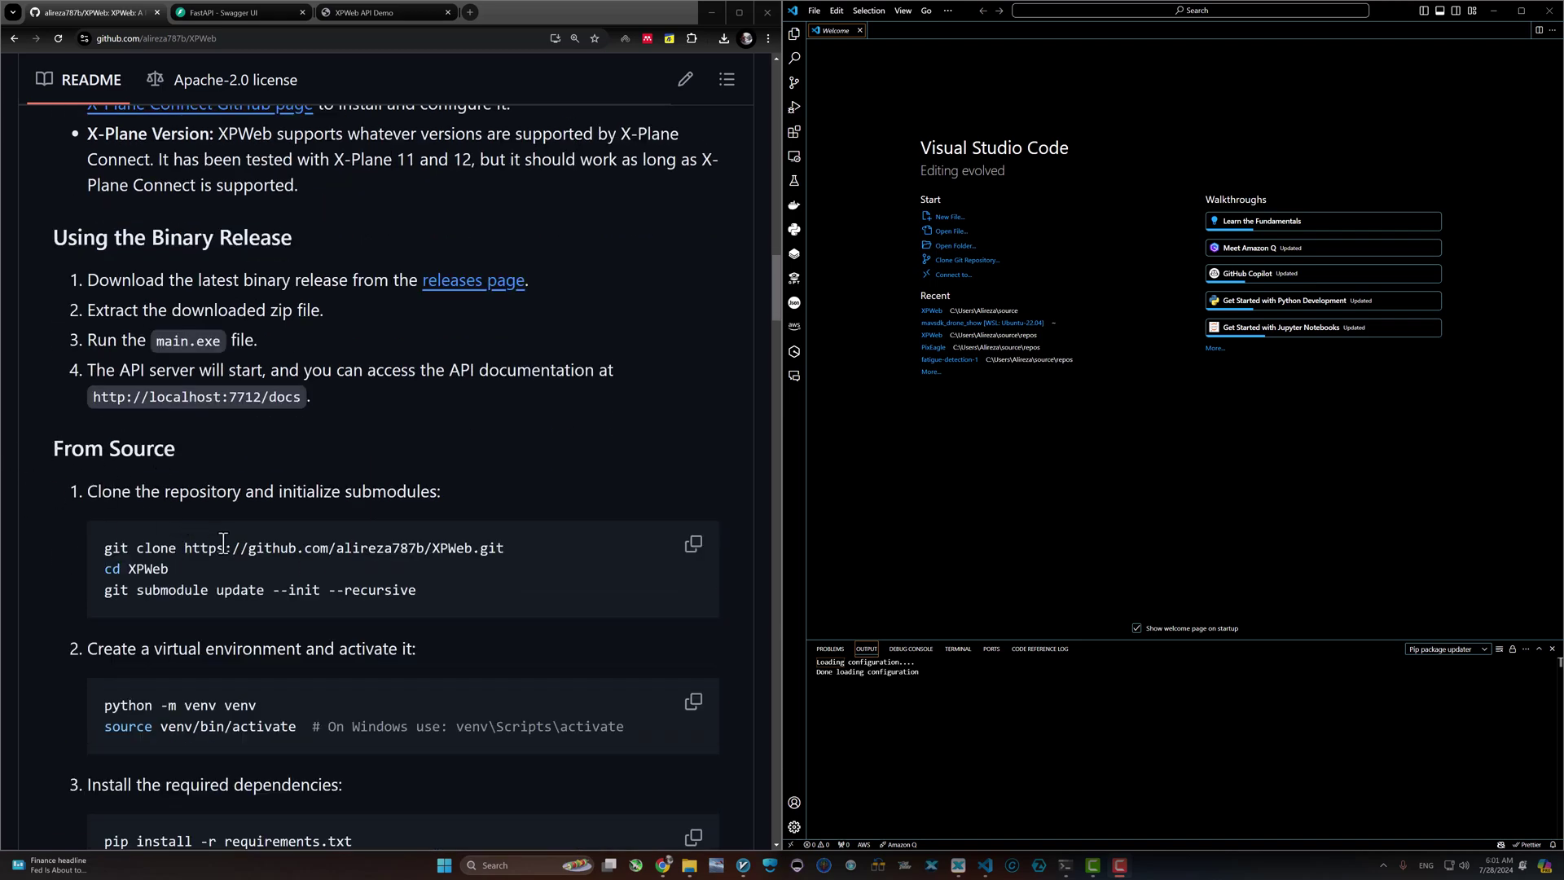
pyautogui.scroll(-4, 230, 570)
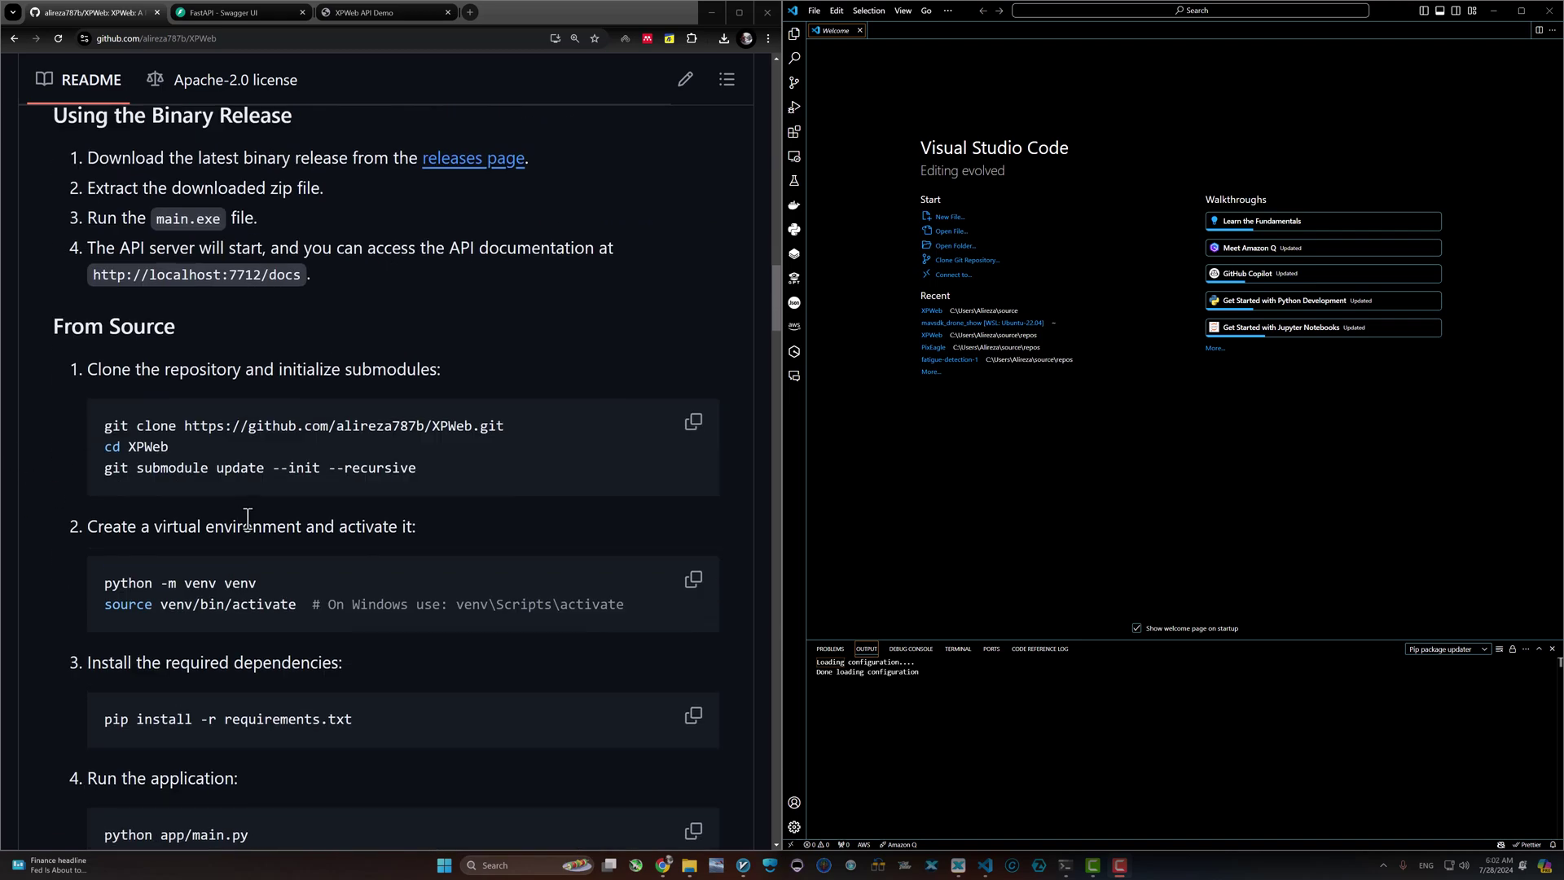
pyautogui.scroll(2, 256, 575)
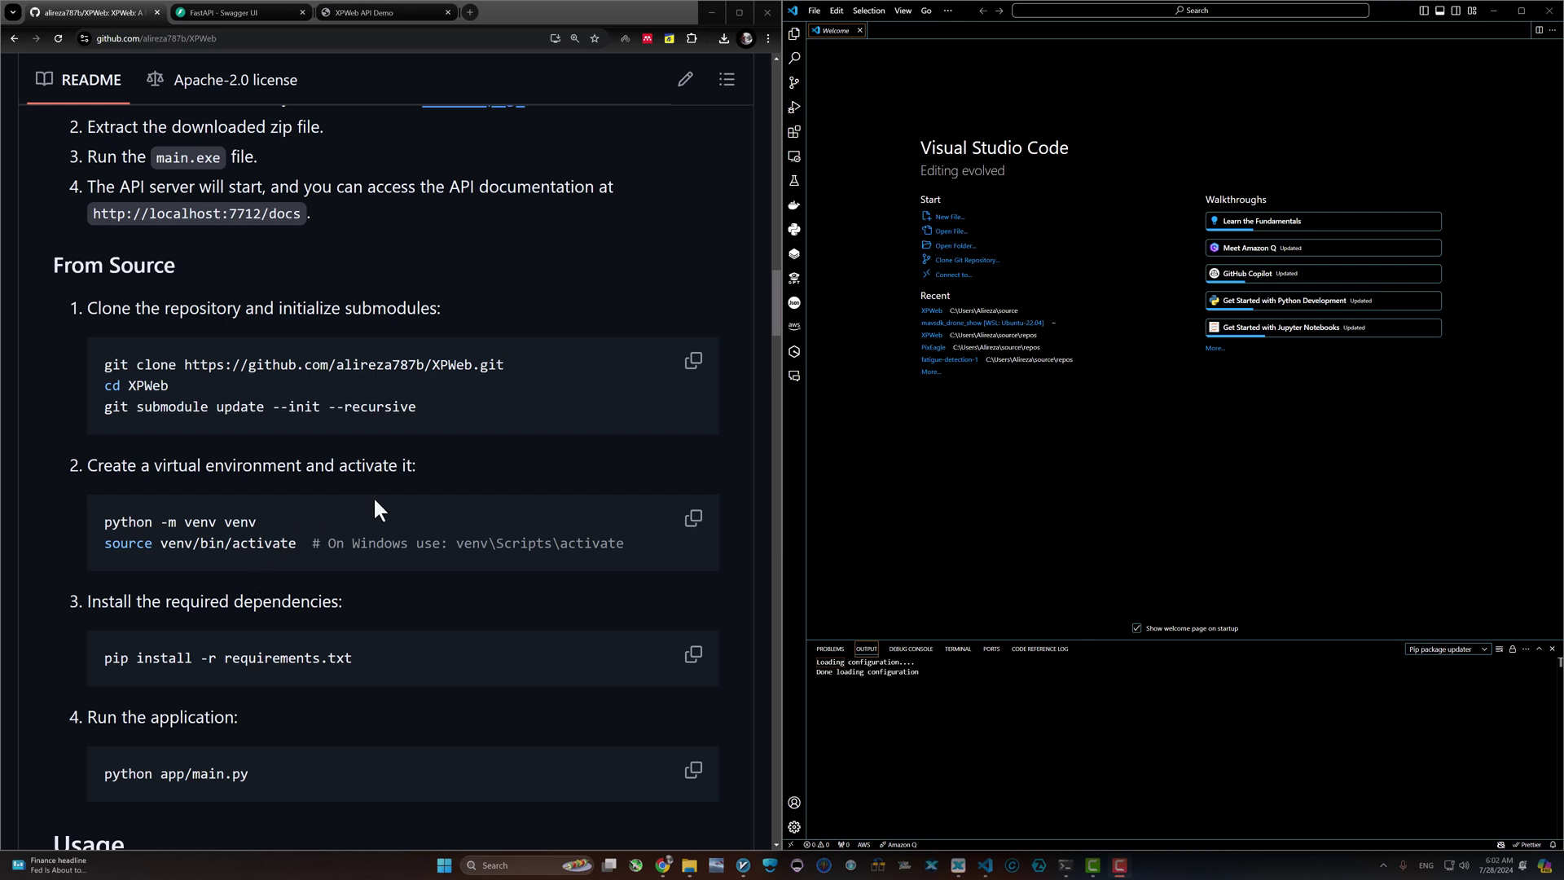
pyautogui.moveTo(201, 365); pyautogui.dragTo(503, 365)
pyautogui.hotkey('ctrl', 'c')
pyautogui.click(966, 261)
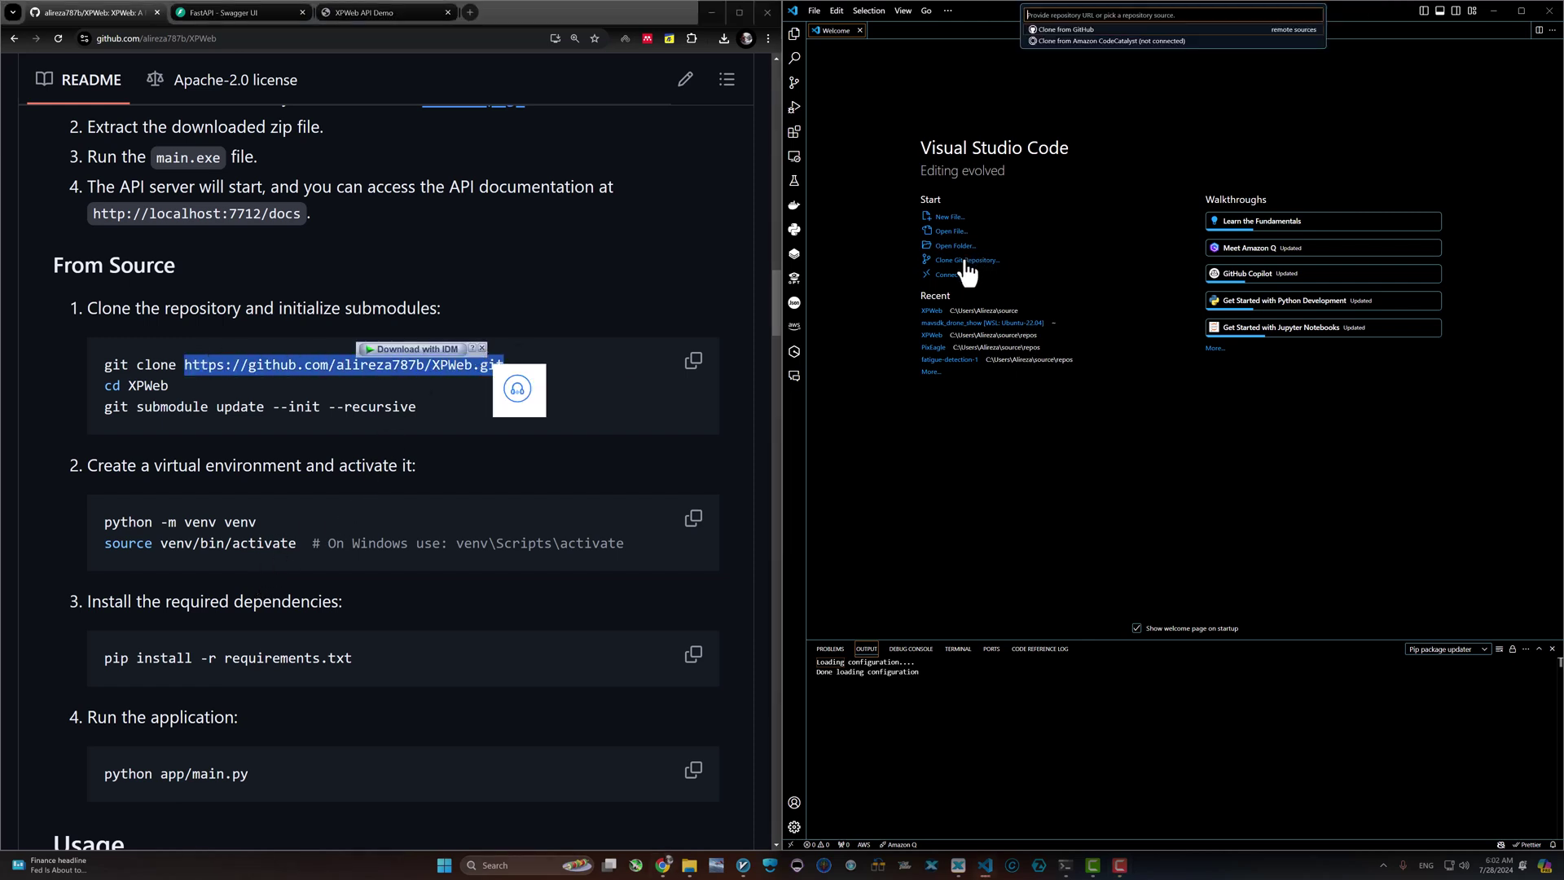
pyautogui.hotkey('ctrl', 'v')
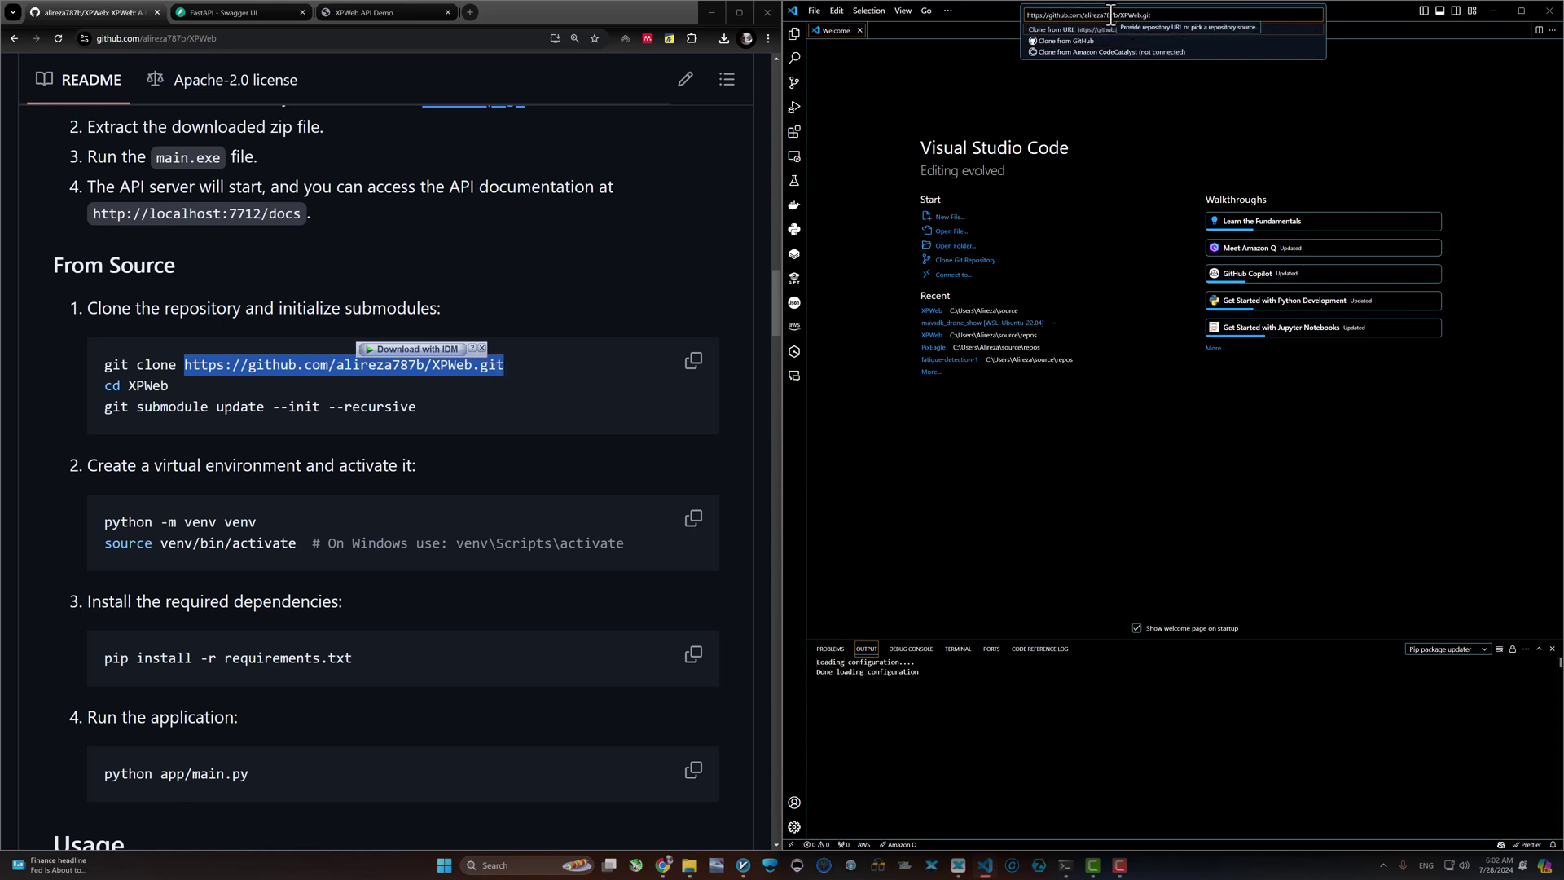
pyautogui.press('Return')
# Create a folder named test inside source, use it as the repository destination, and open the cloned repository
pyautogui.scroll(-3, 1107, 204)
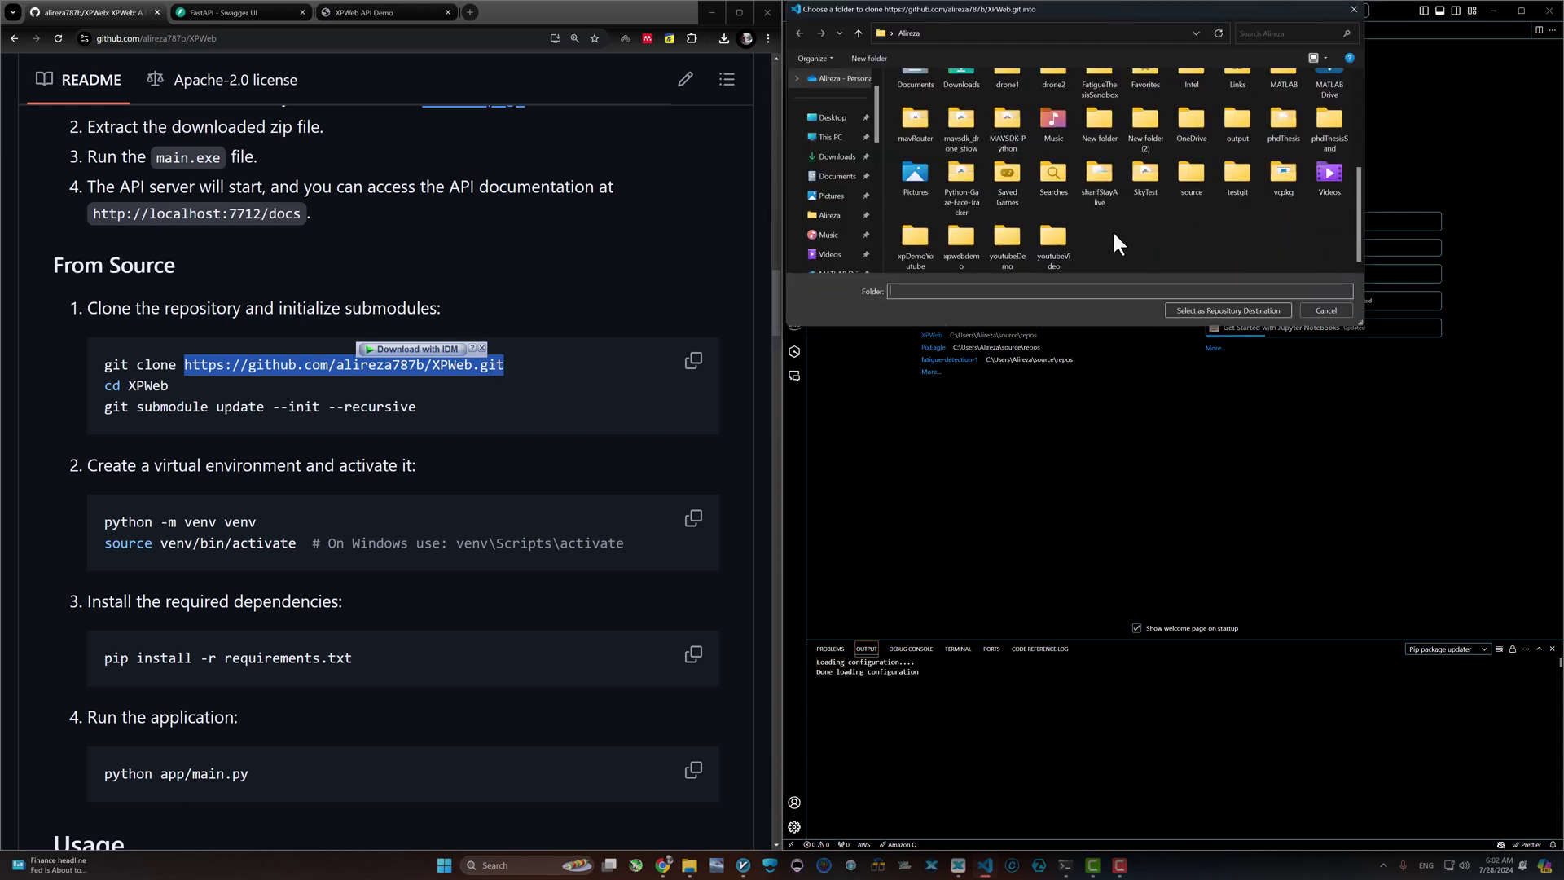
pyautogui.doubleClick(1201, 178)
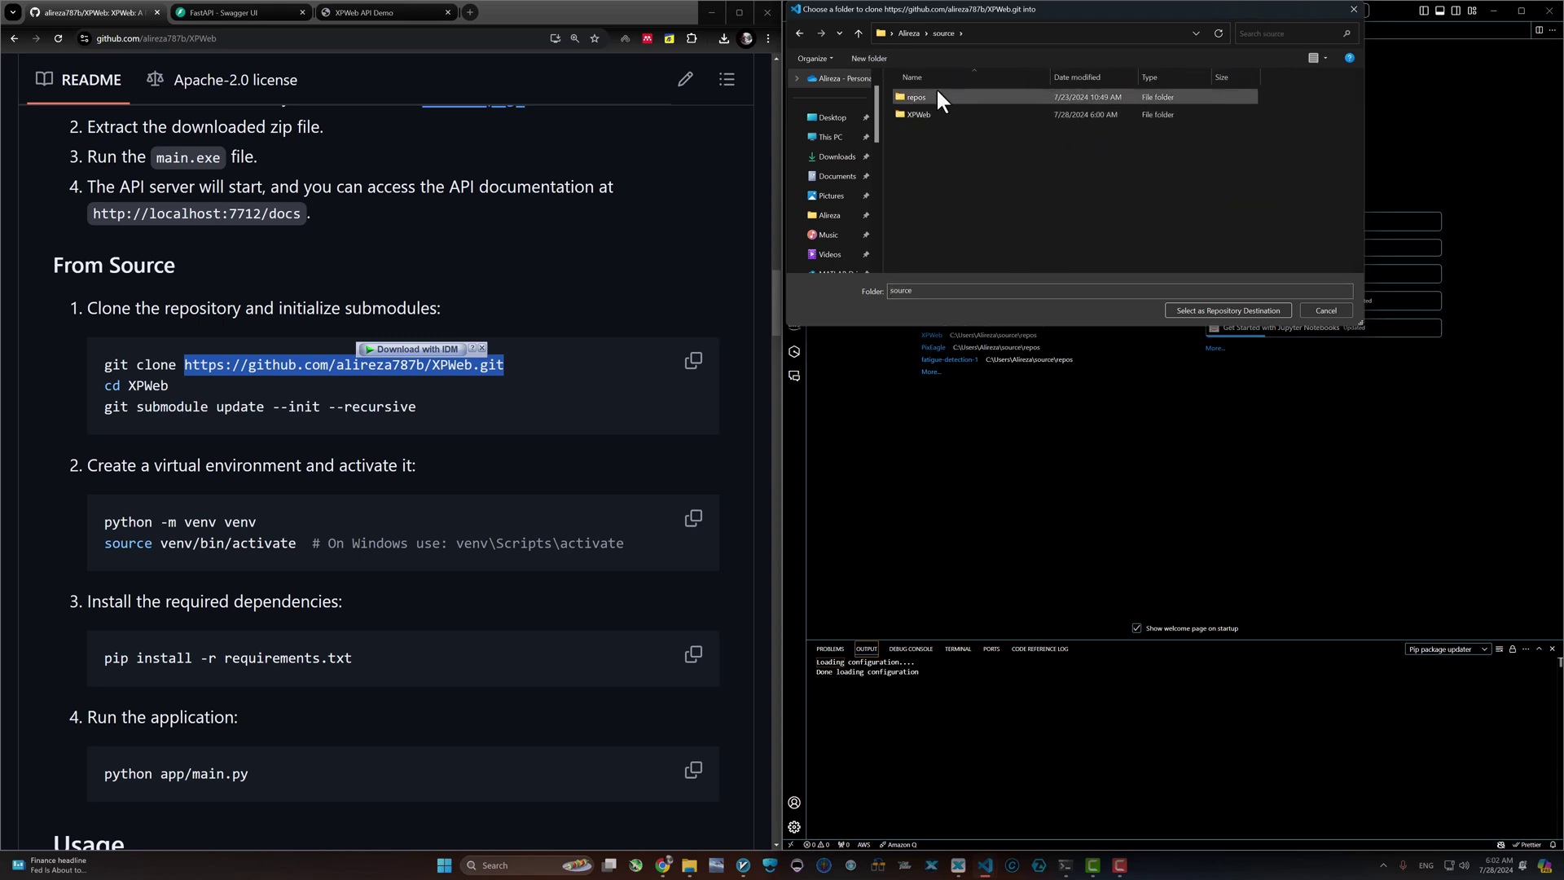
pyautogui.click(862, 59)
pyautogui.write('test')
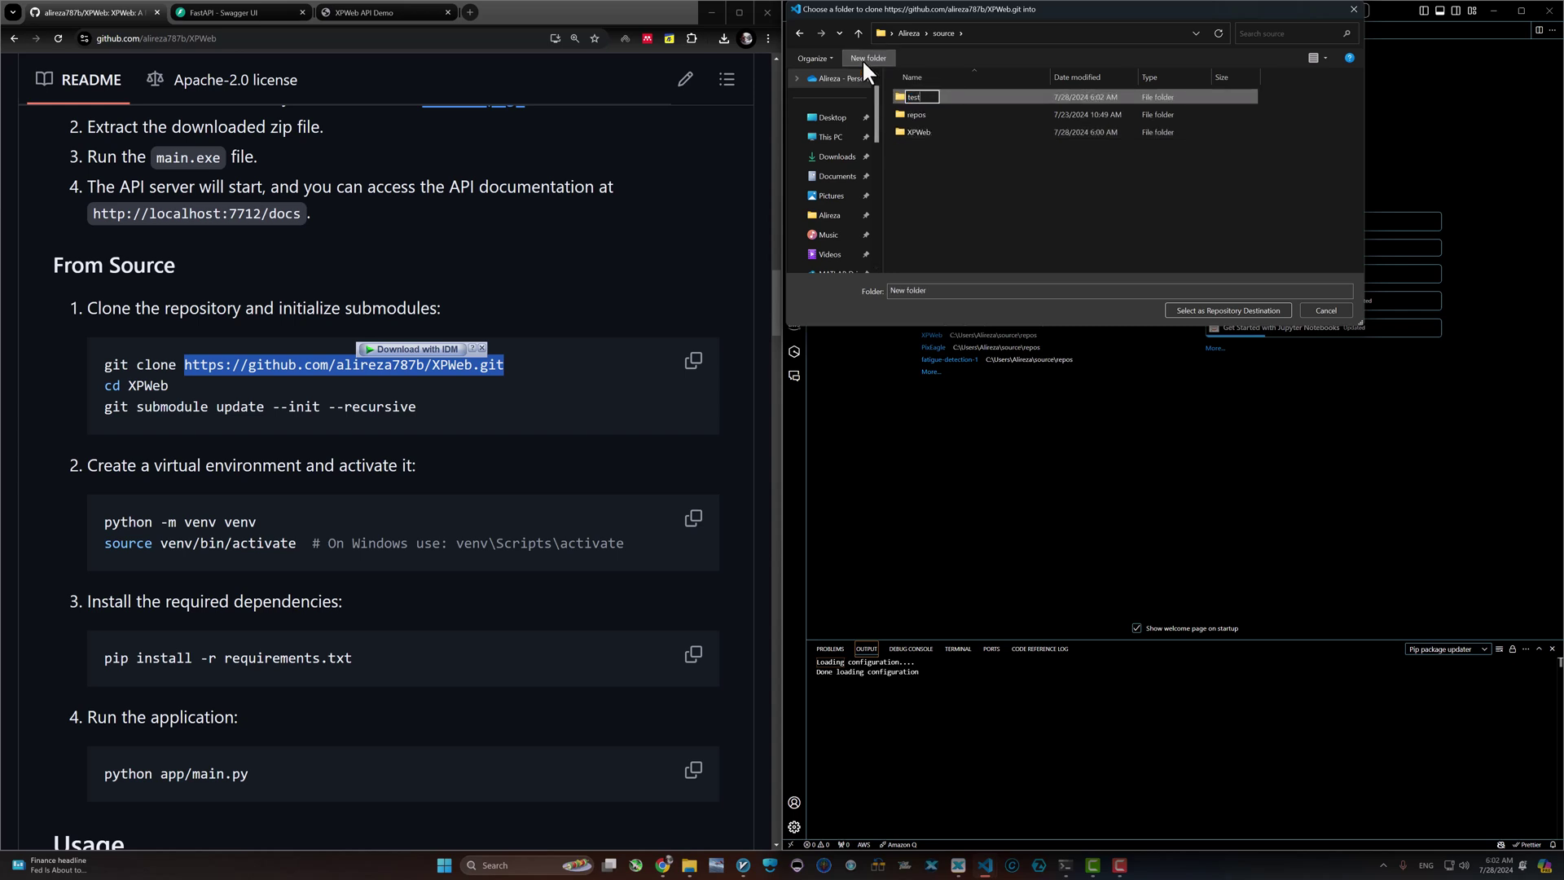
pyautogui.press('Return')
pyautogui.doubleClick(914, 98)
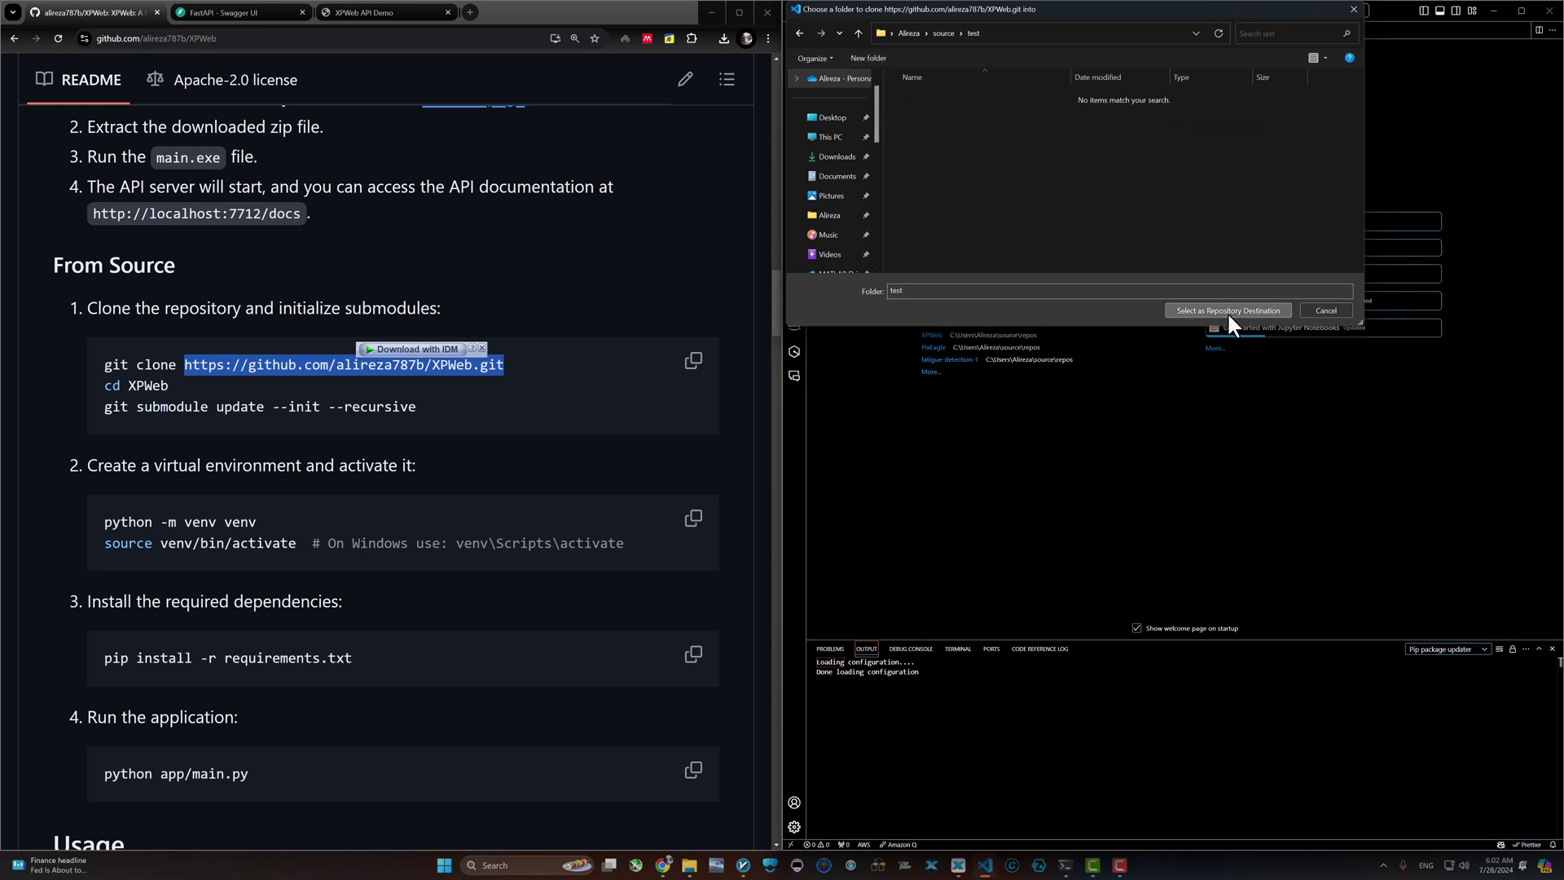
pyautogui.click(1227, 311)
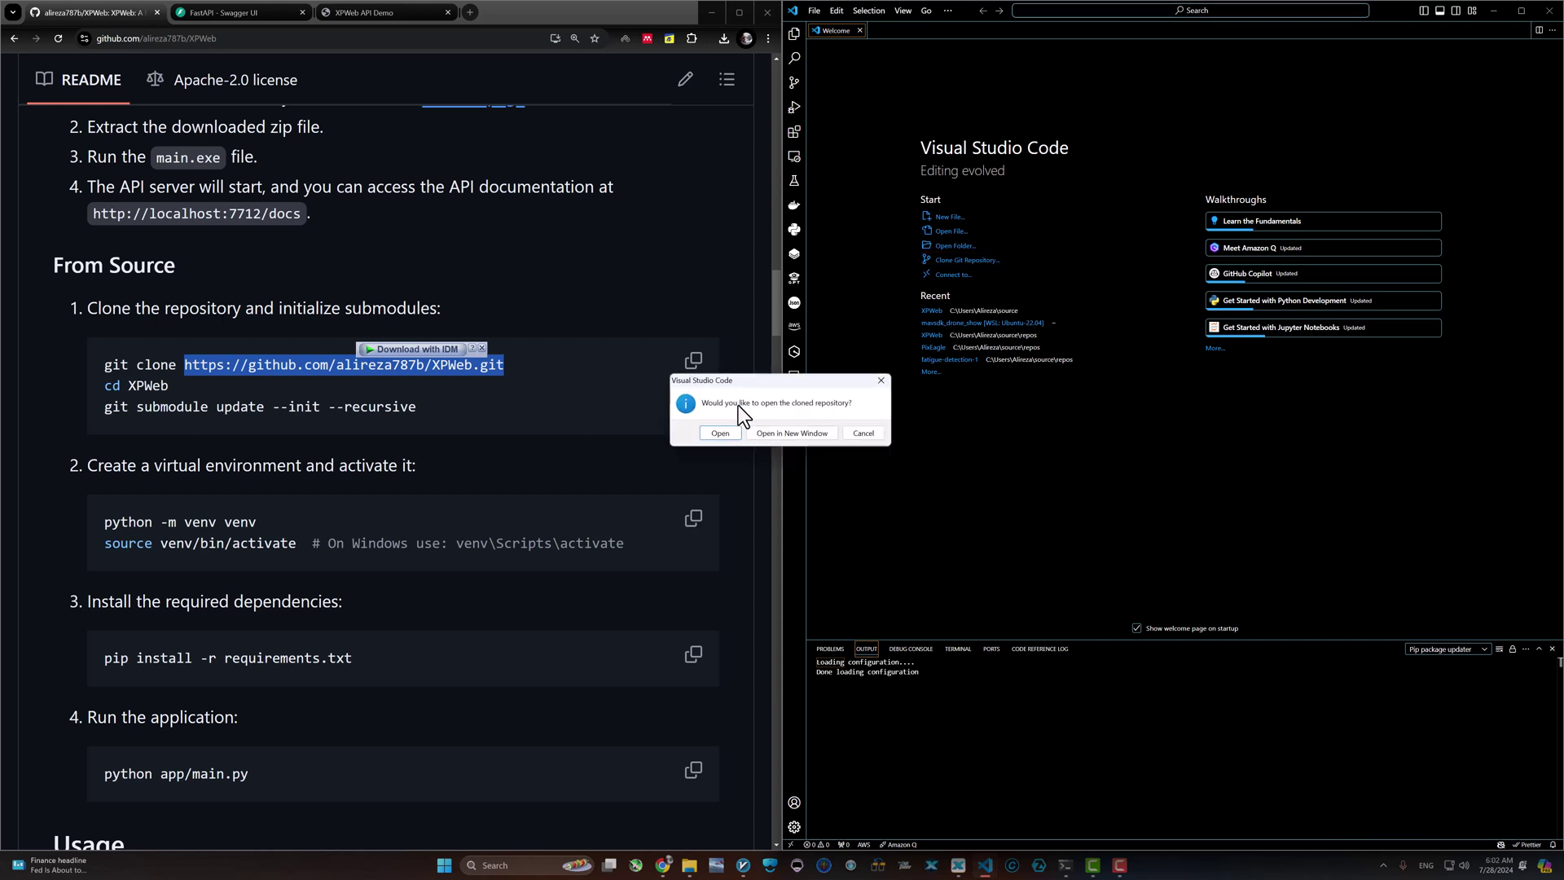
pyautogui.click(729, 432)
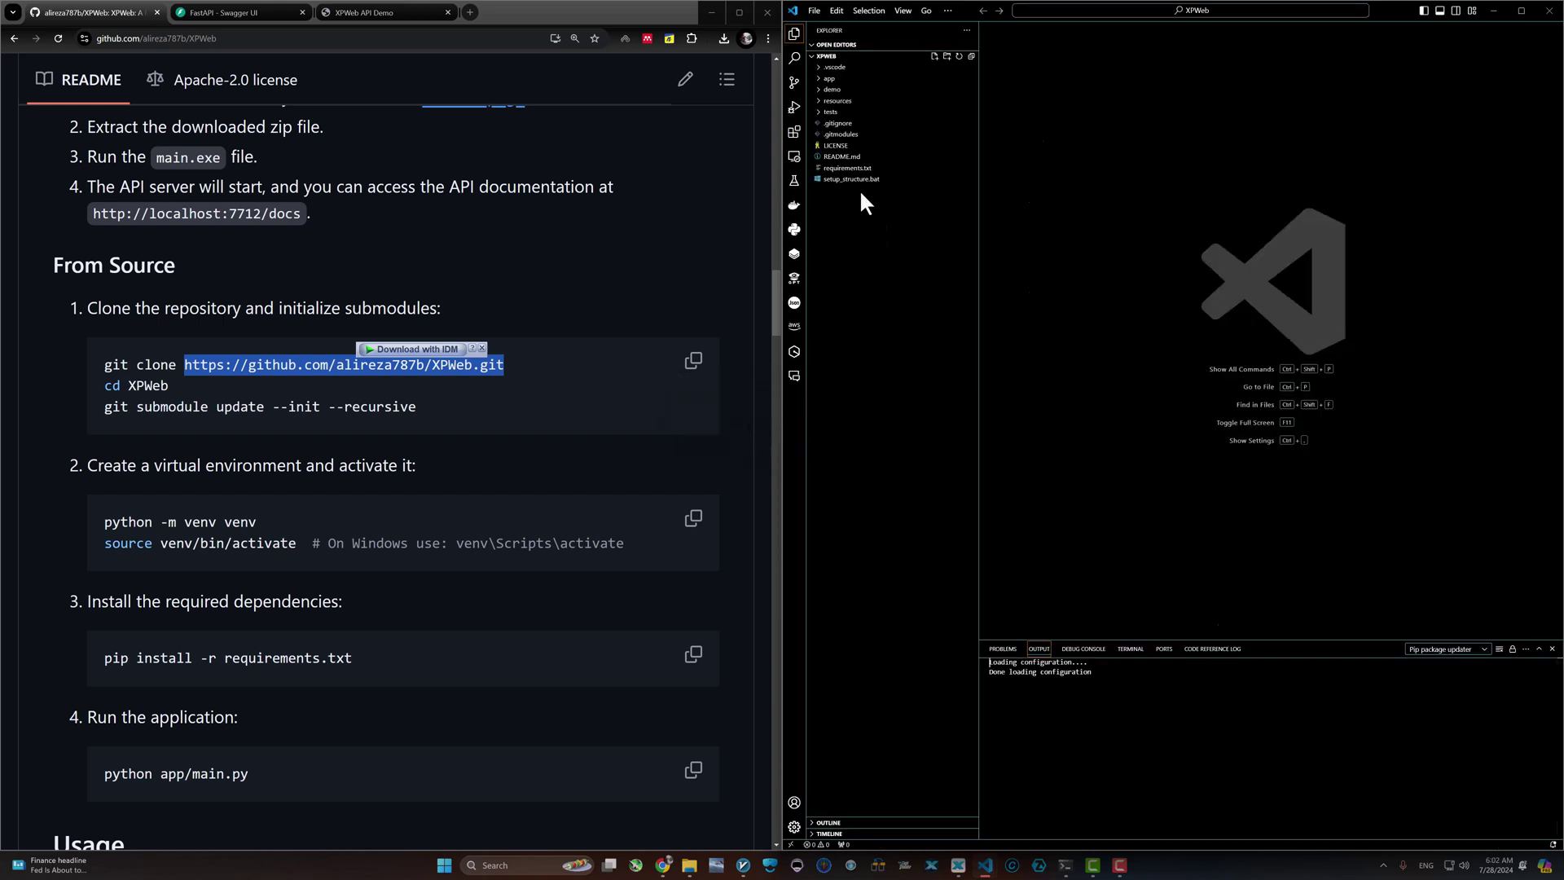
# Fetch the repository's submodules from the terminal with git submodule update --init --recursive, dismissing the Copilot notification
pyautogui.click(1133, 650)
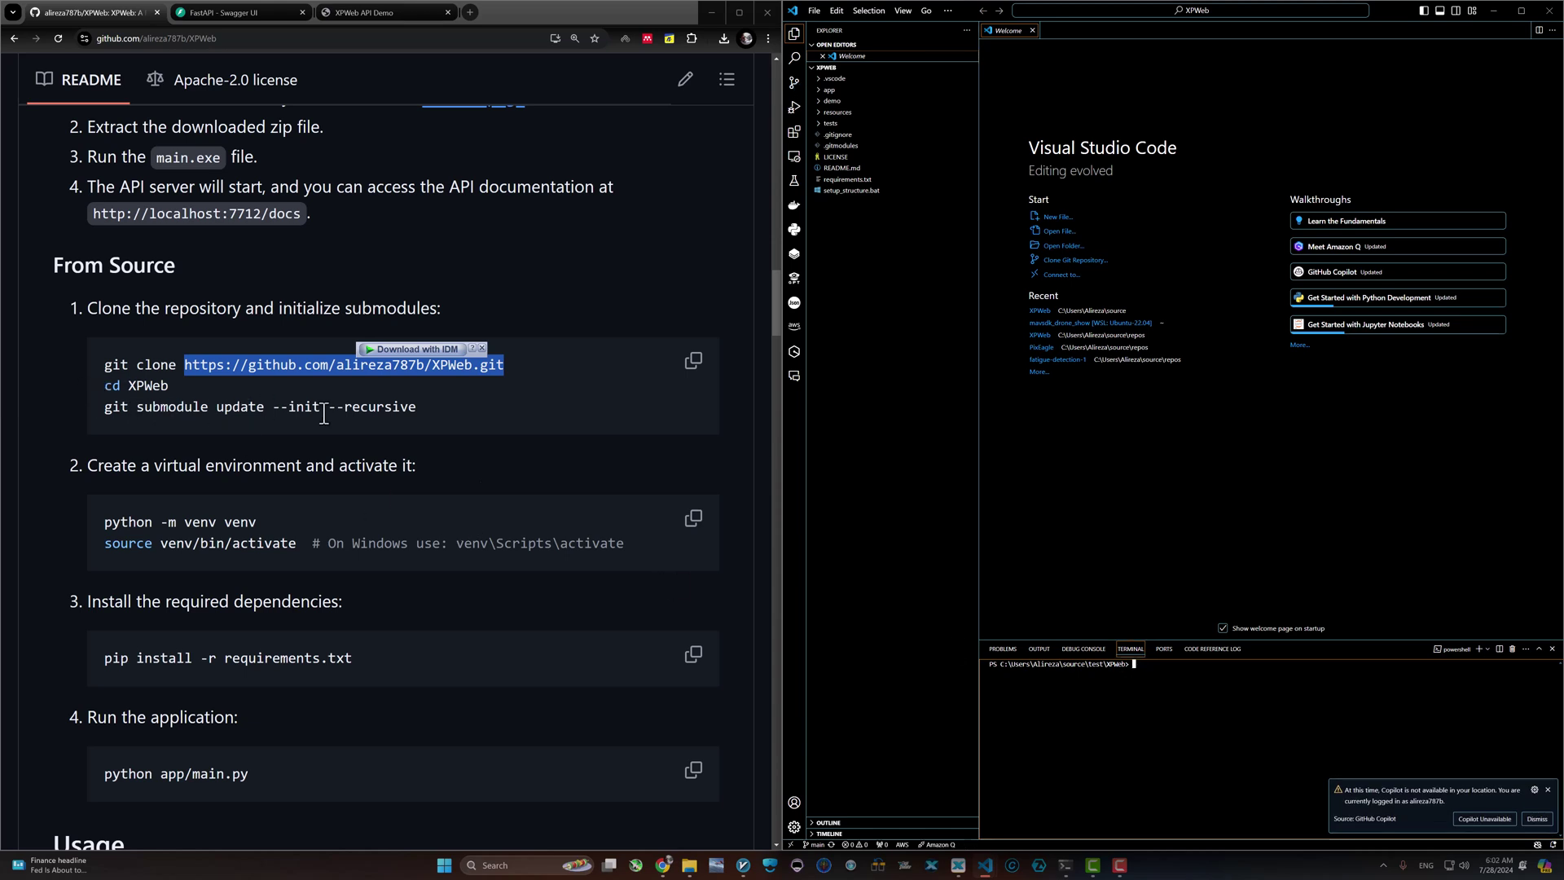
pyautogui.click(1548, 790)
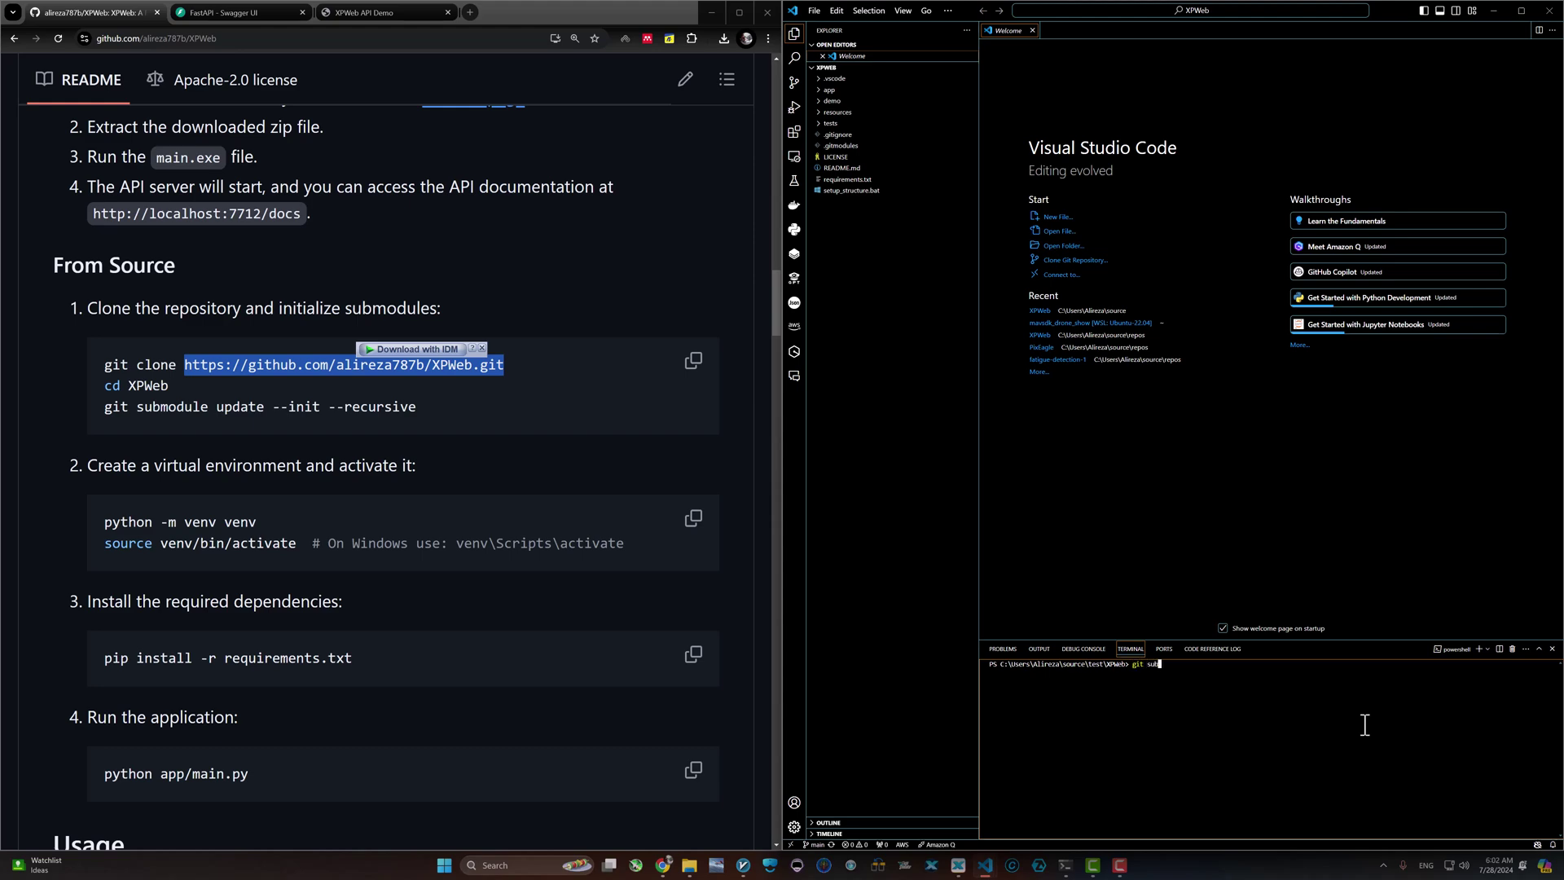
pyautogui.write('dule init --recursive')
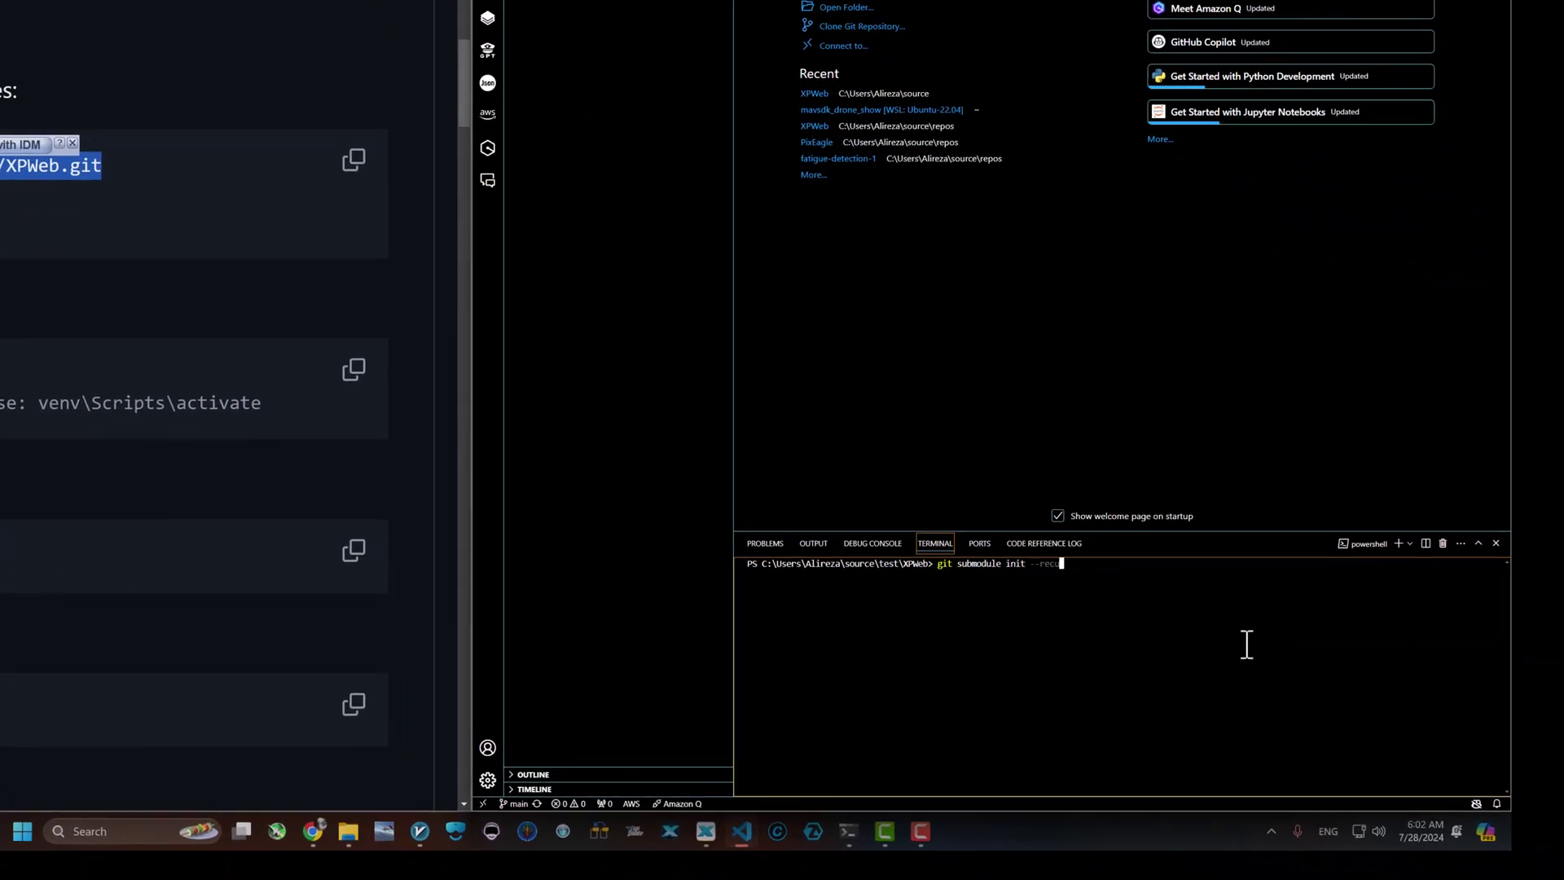
pyautogui.press('Return')
pyautogui.write('git submodule update --init --recursive')
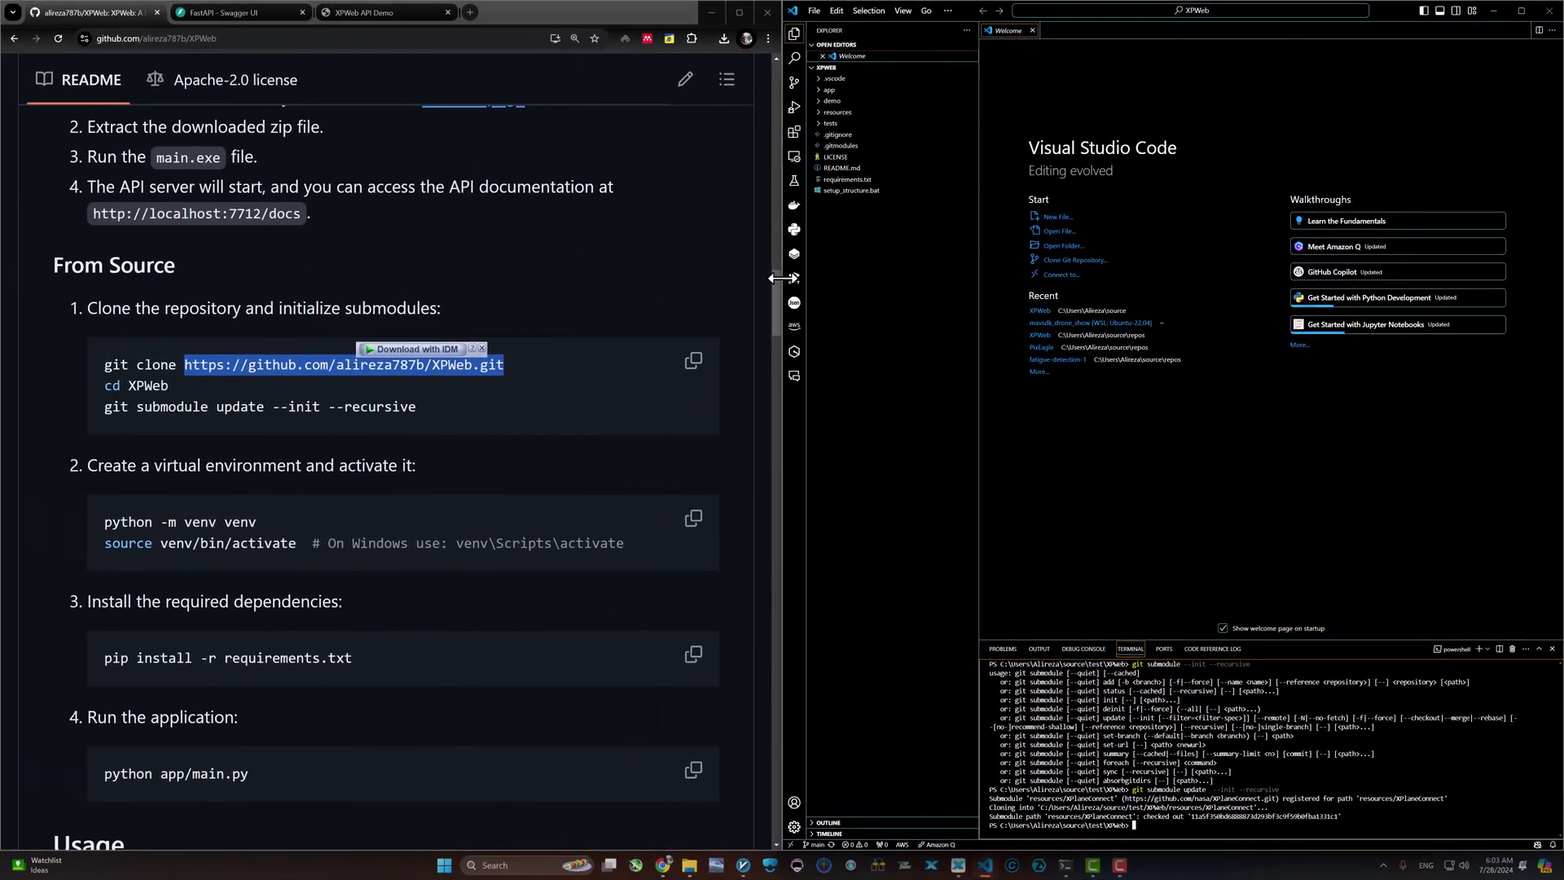
# Open main.py from the project's app folder
pyautogui.click(829, 90)
pyautogui.click(840, 167)
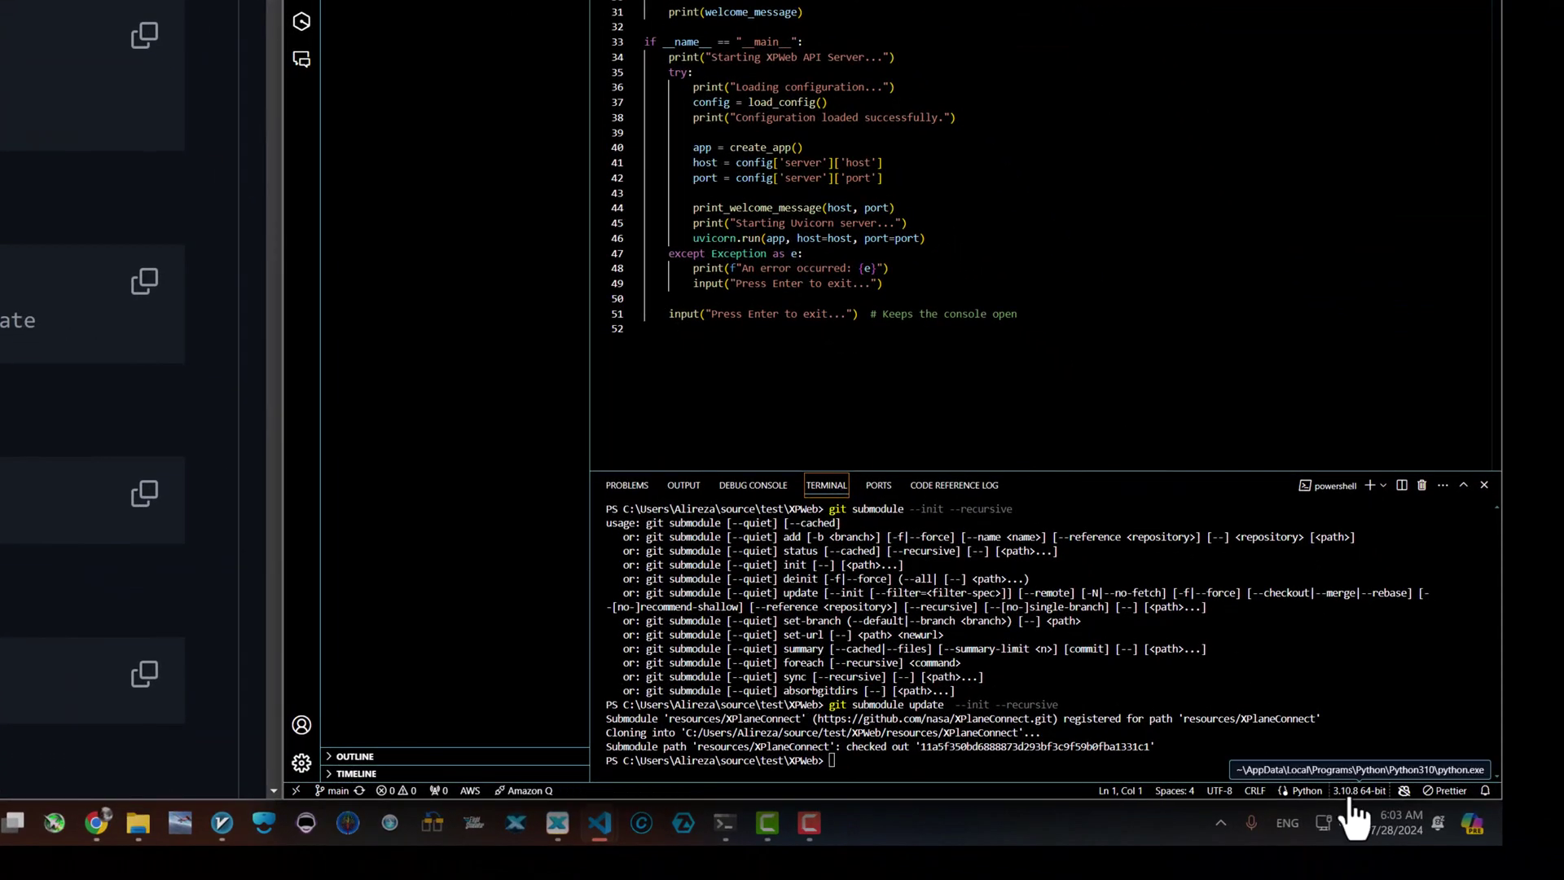
pyautogui.click(1213, 760)
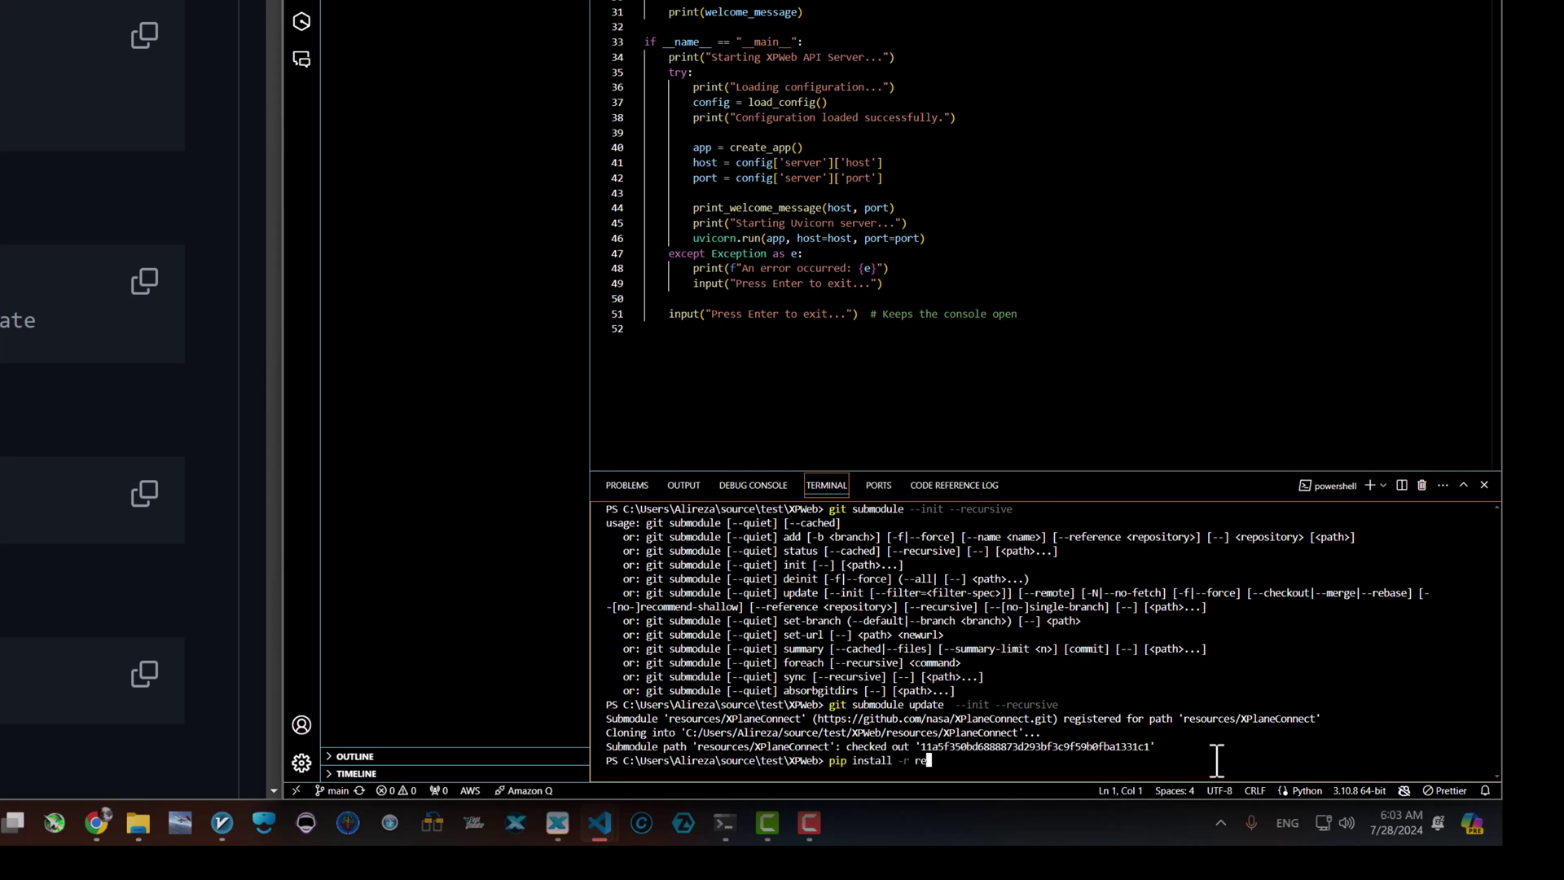
pyautogui.write('pip install -r req')
pyautogui.press('Tab')
pyautogui.press('BackSpace')
pyautogui.press('BackSpace')
pyautogui.press('BackSpace')
pyautogui.press('BackSpace')
pyautogui.press('BackSpace')
pyautogui.press('BackSpace')
pyautogui.press('BackSpace')
pyautogui.press('BackSpace')
pyautogui.press('BackSpace')
pyautogui.press('BackSpace')
pyautogui.press('BackSpace')
pyautogui.press('BackSpace')
pyautogui.press('BackSpace')
pyautogui.press('BackSpace')
pyautogui.press('BackSpace')
pyautogui.press('BackSpace')
pyautogui.press('BackSpace')
pyautogui.press('BackSpace')
pyautogui.press('BackSpace')
pyautogui.press('BackSpace')
# Create a virtual environment for the project with Python 3.10.8 64-bit, installing the dependencies from requirements.txt
pyautogui.click(1354, 790)
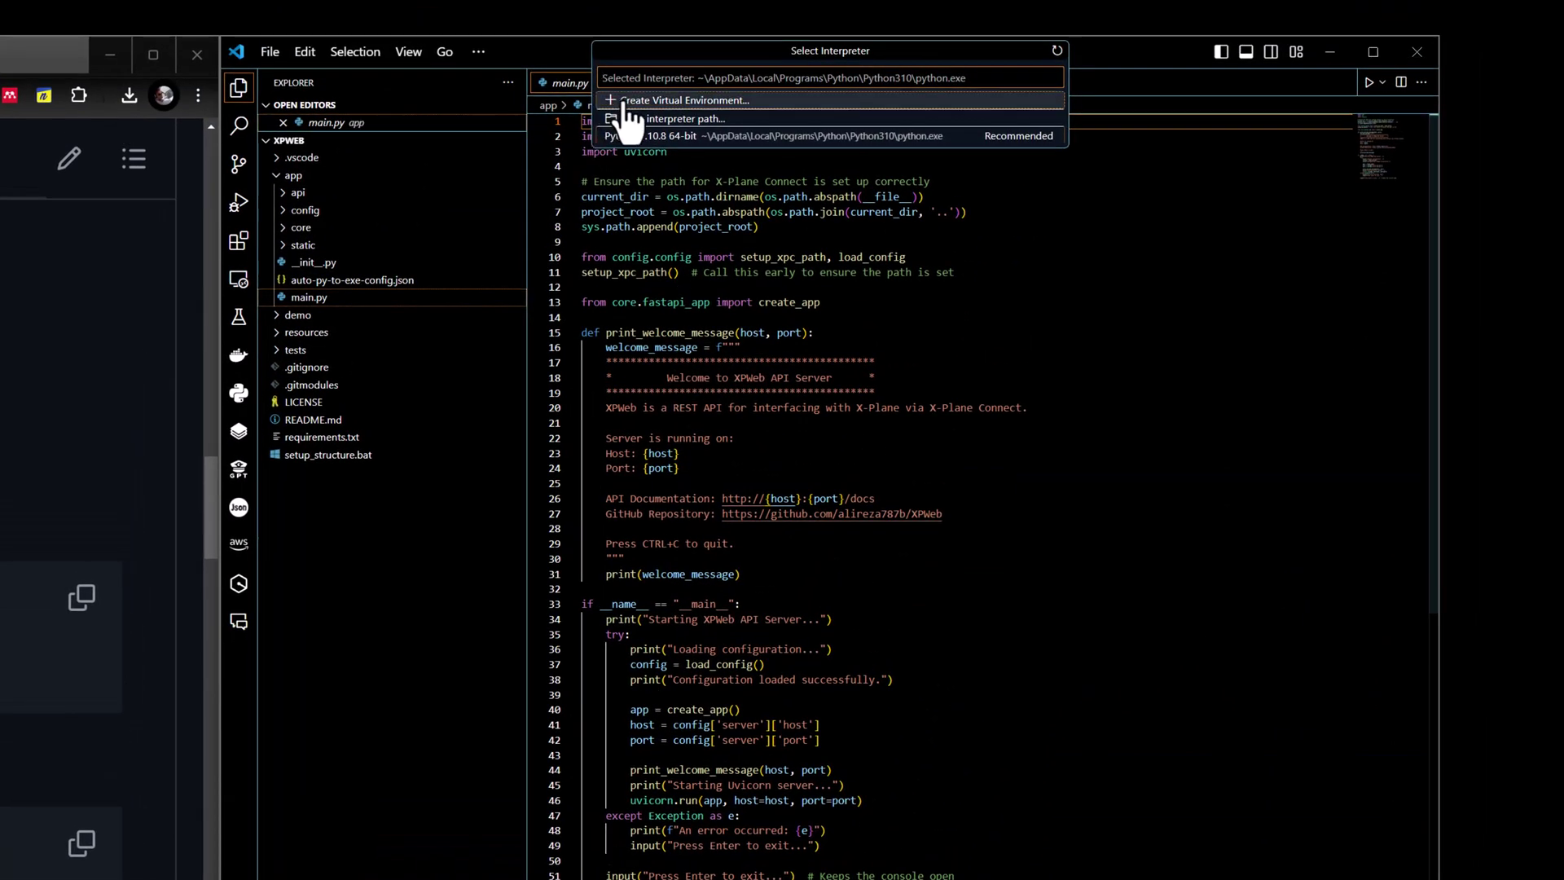
pyautogui.click(626, 102)
pyautogui.click(632, 101)
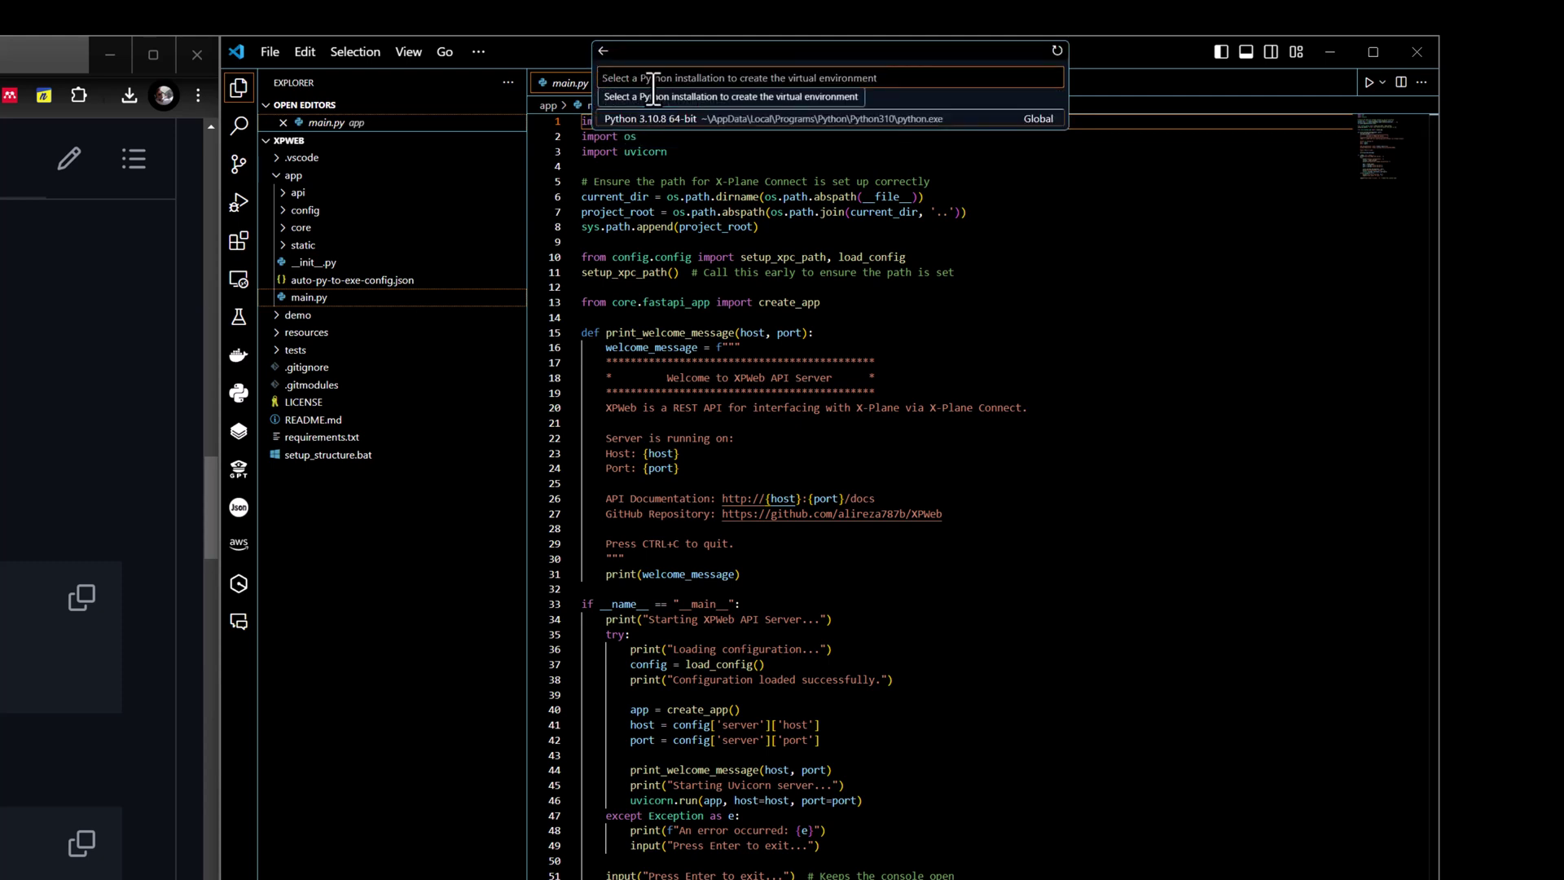
pyautogui.click(662, 119)
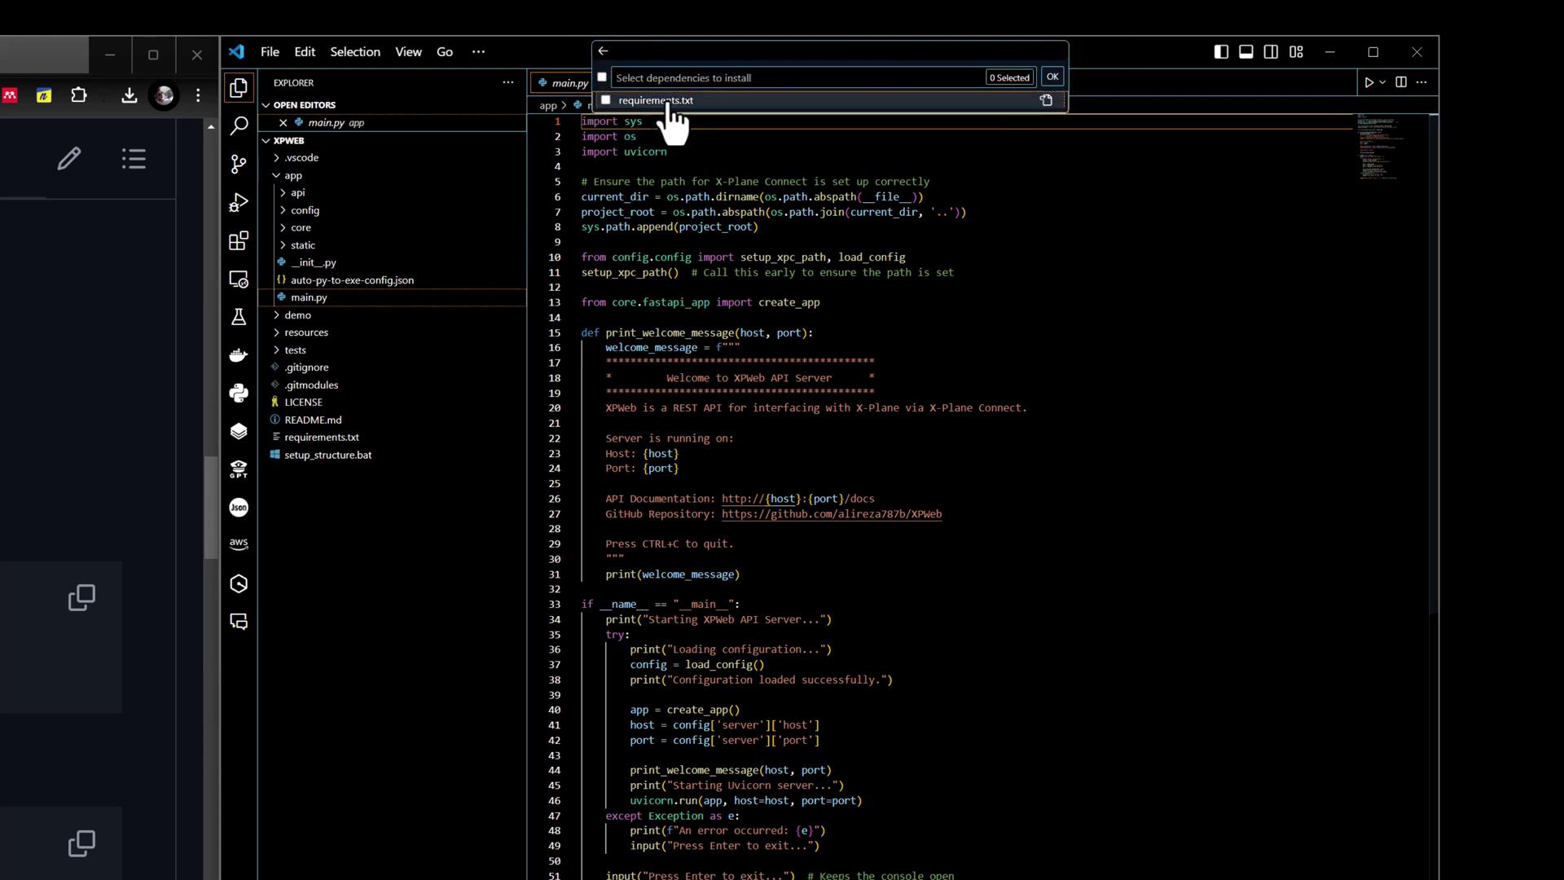
pyautogui.click(668, 103)
pyautogui.click(1052, 78)
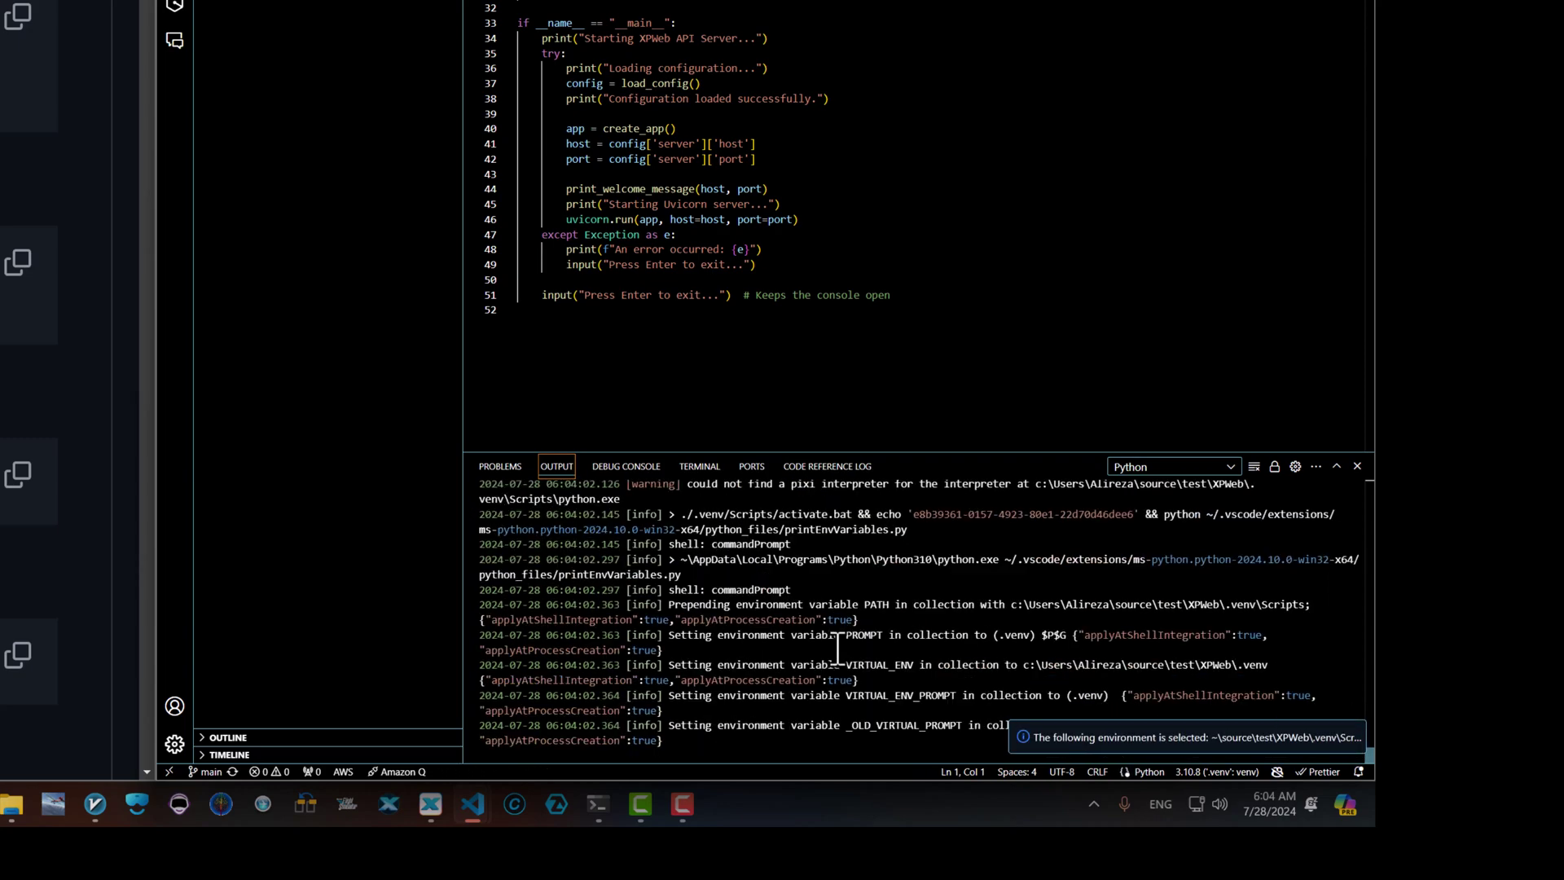
# Dismiss the environment notification, run main.py, and review the server's startup messages in the terminal
pyautogui.click(1354, 737)
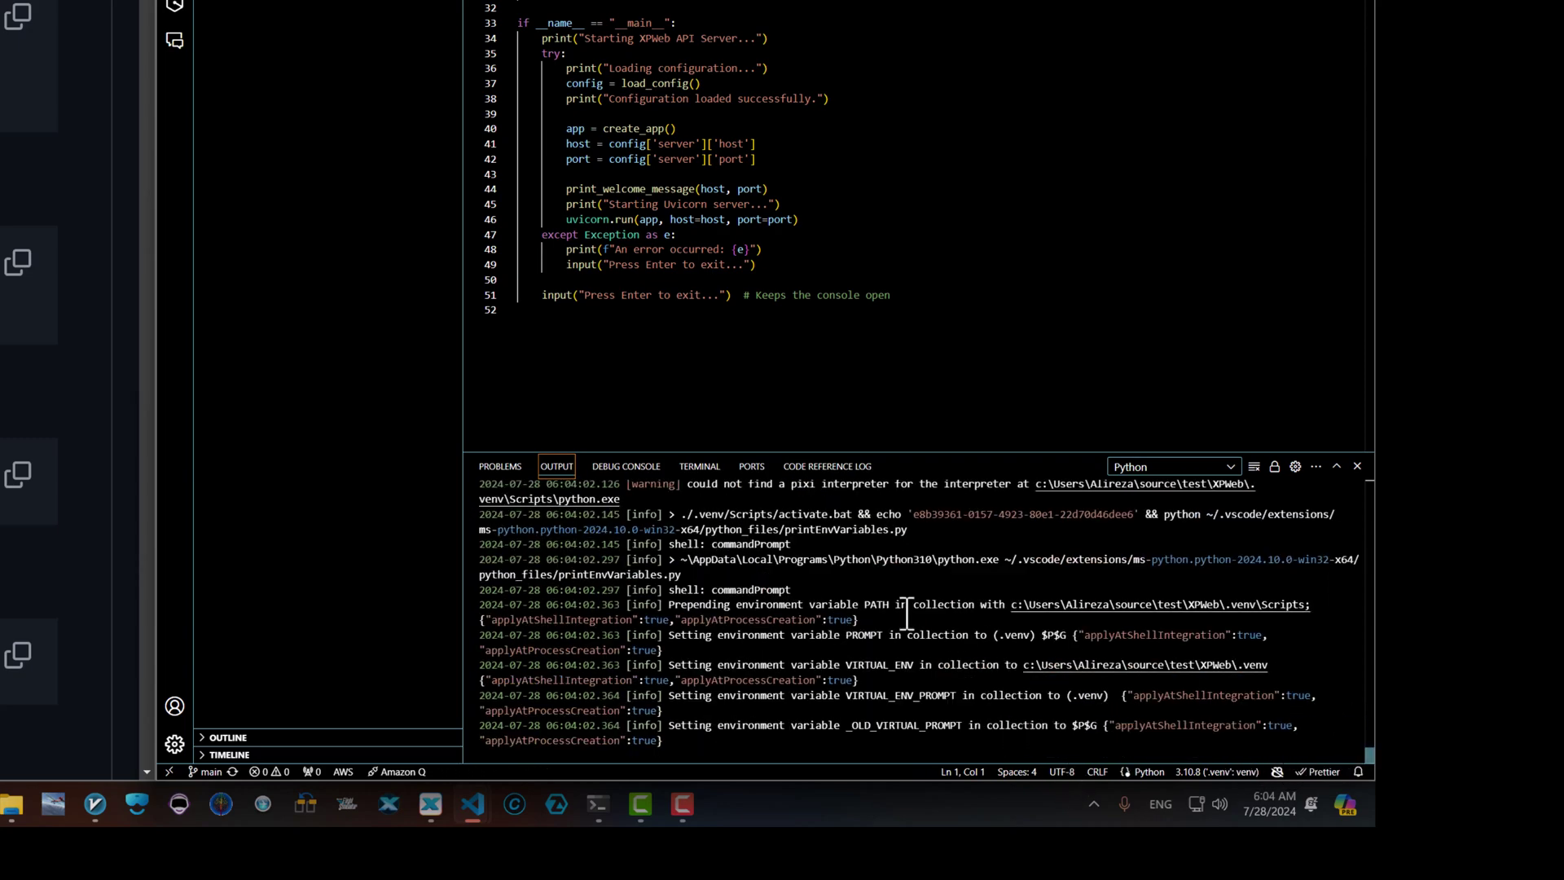
pyautogui.click(701, 467)
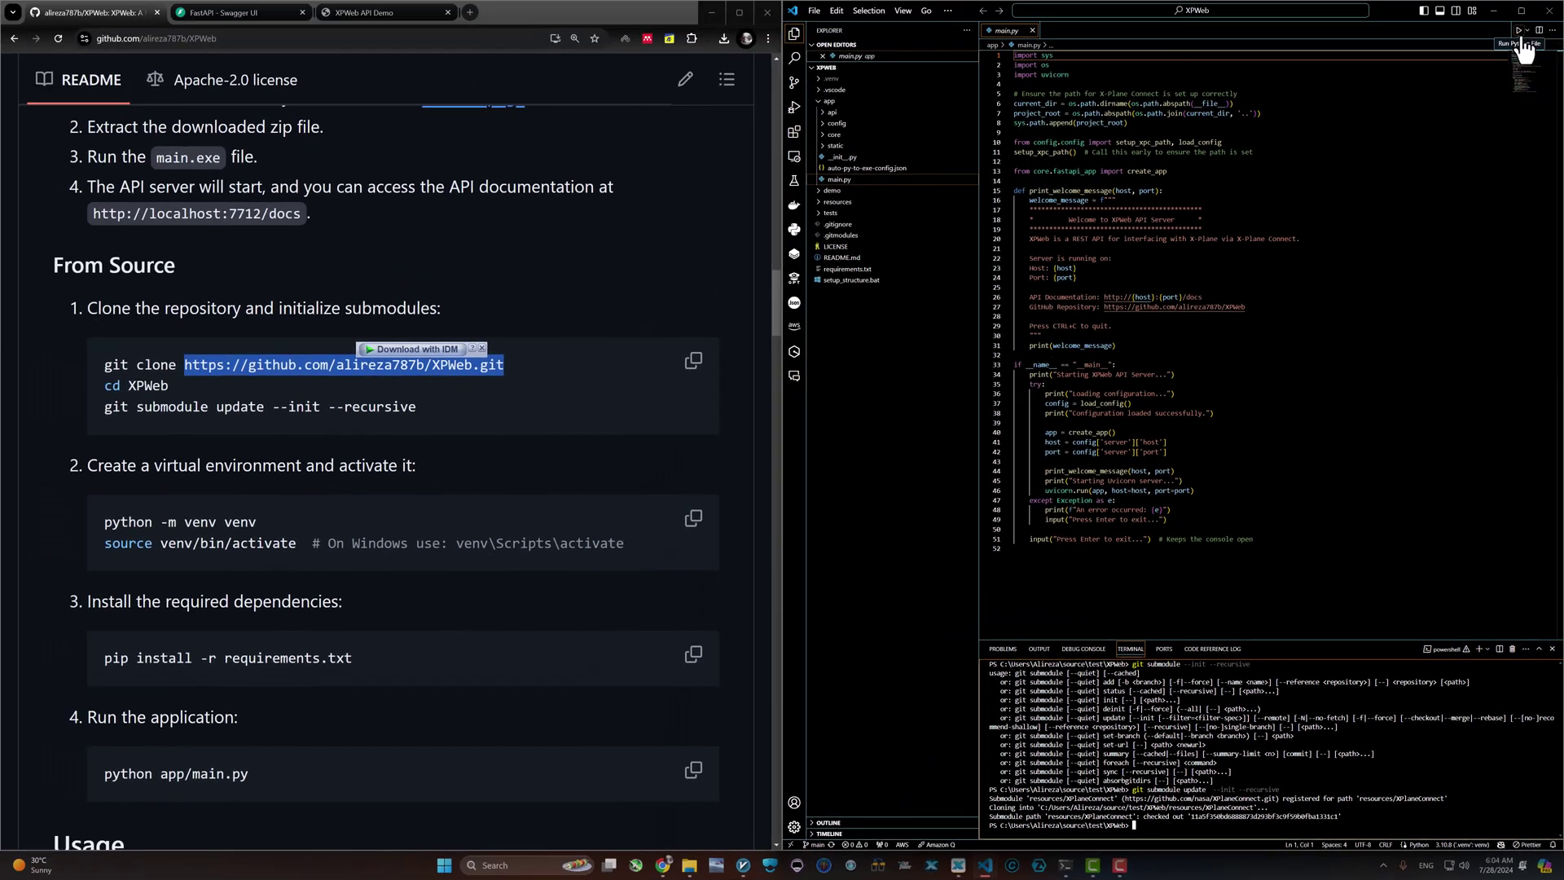
pyautogui.click(1520, 37)
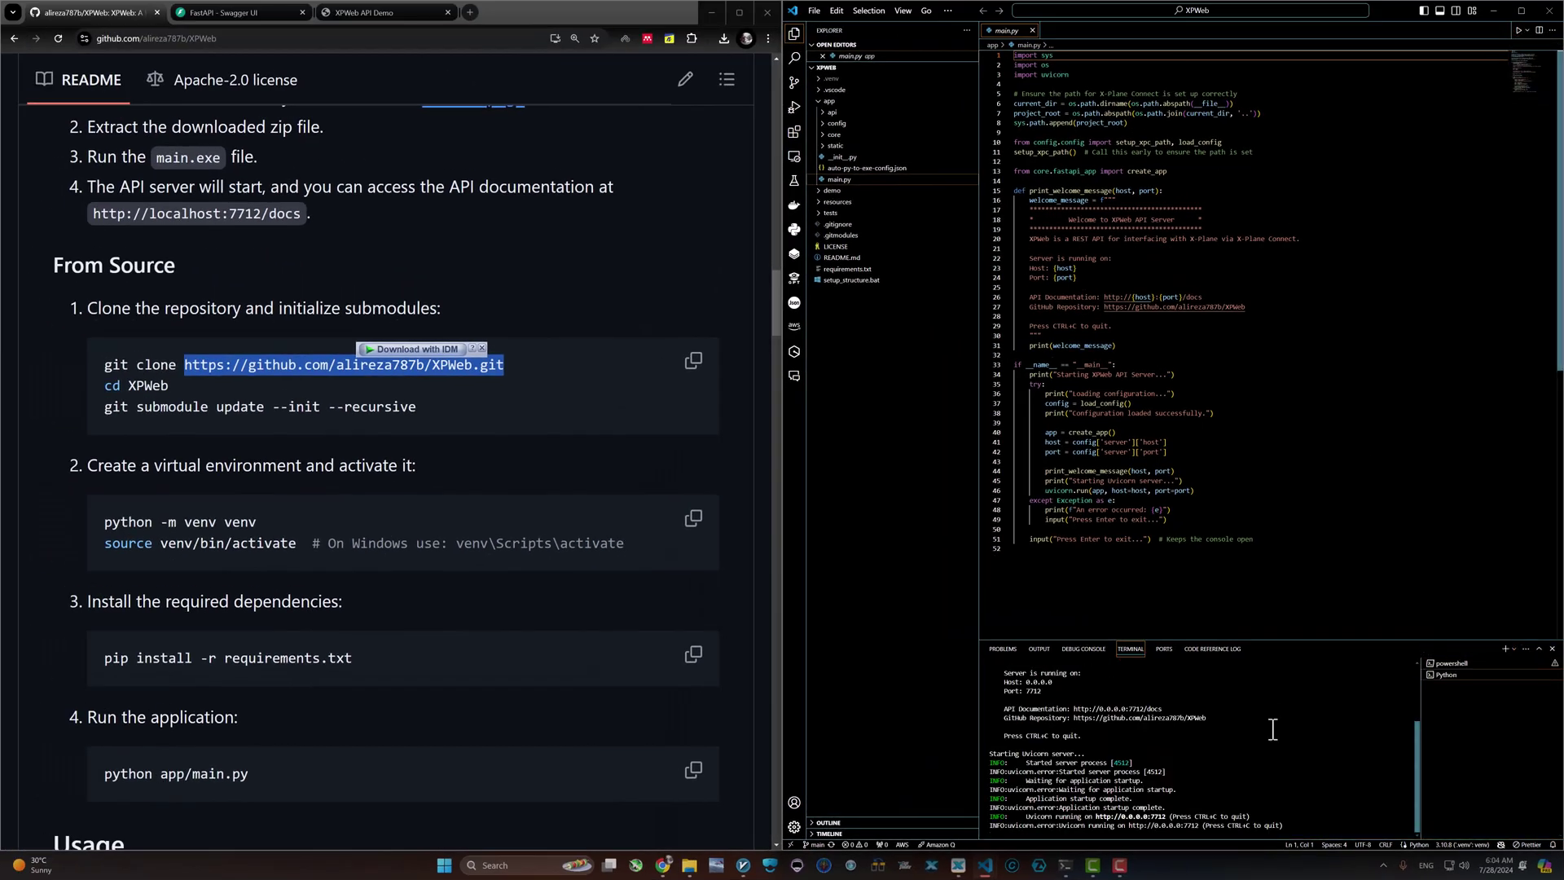
pyautogui.scroll(3, 1070, 753)
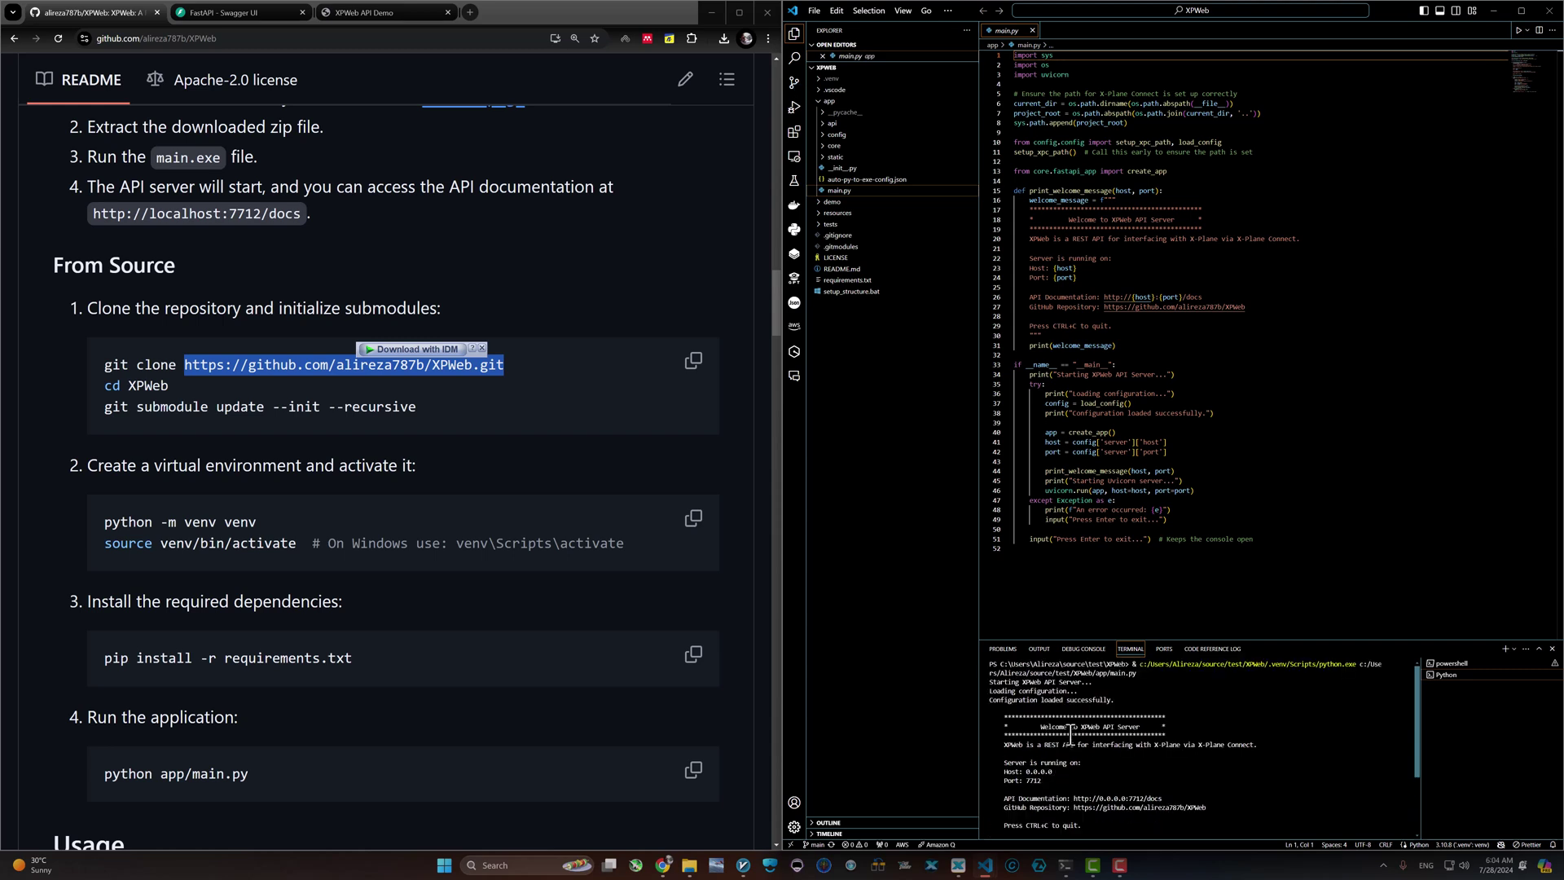
pyautogui.scroll(-3, 1070, 733)
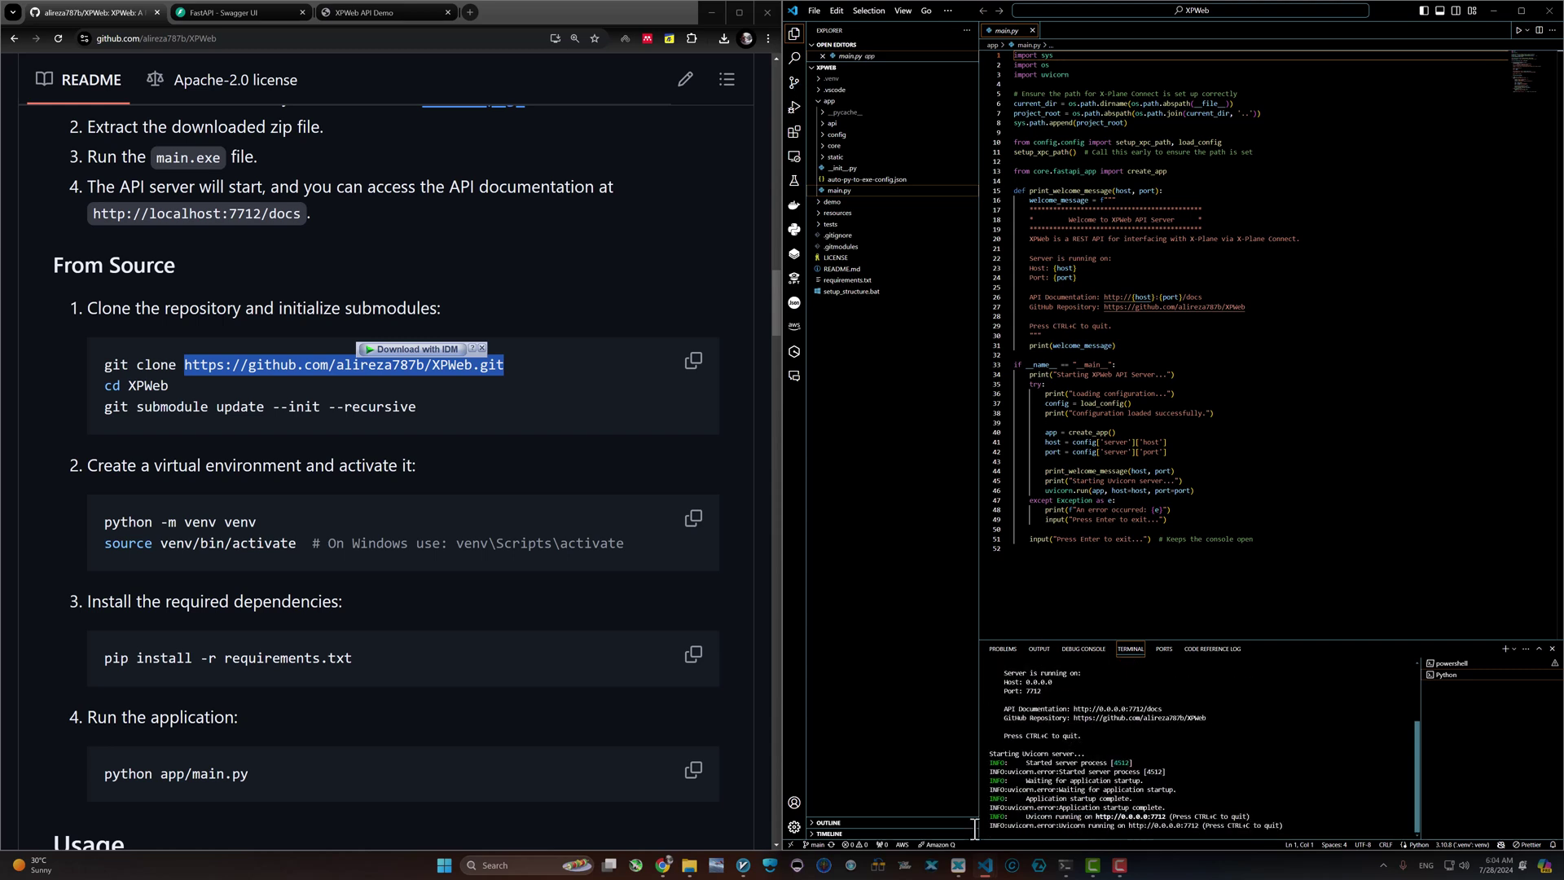
# Reload the FastAPI Swagger page and the XPWeb API Demo page in the browser to check them against the running server
pyautogui.moveTo(687, 872)
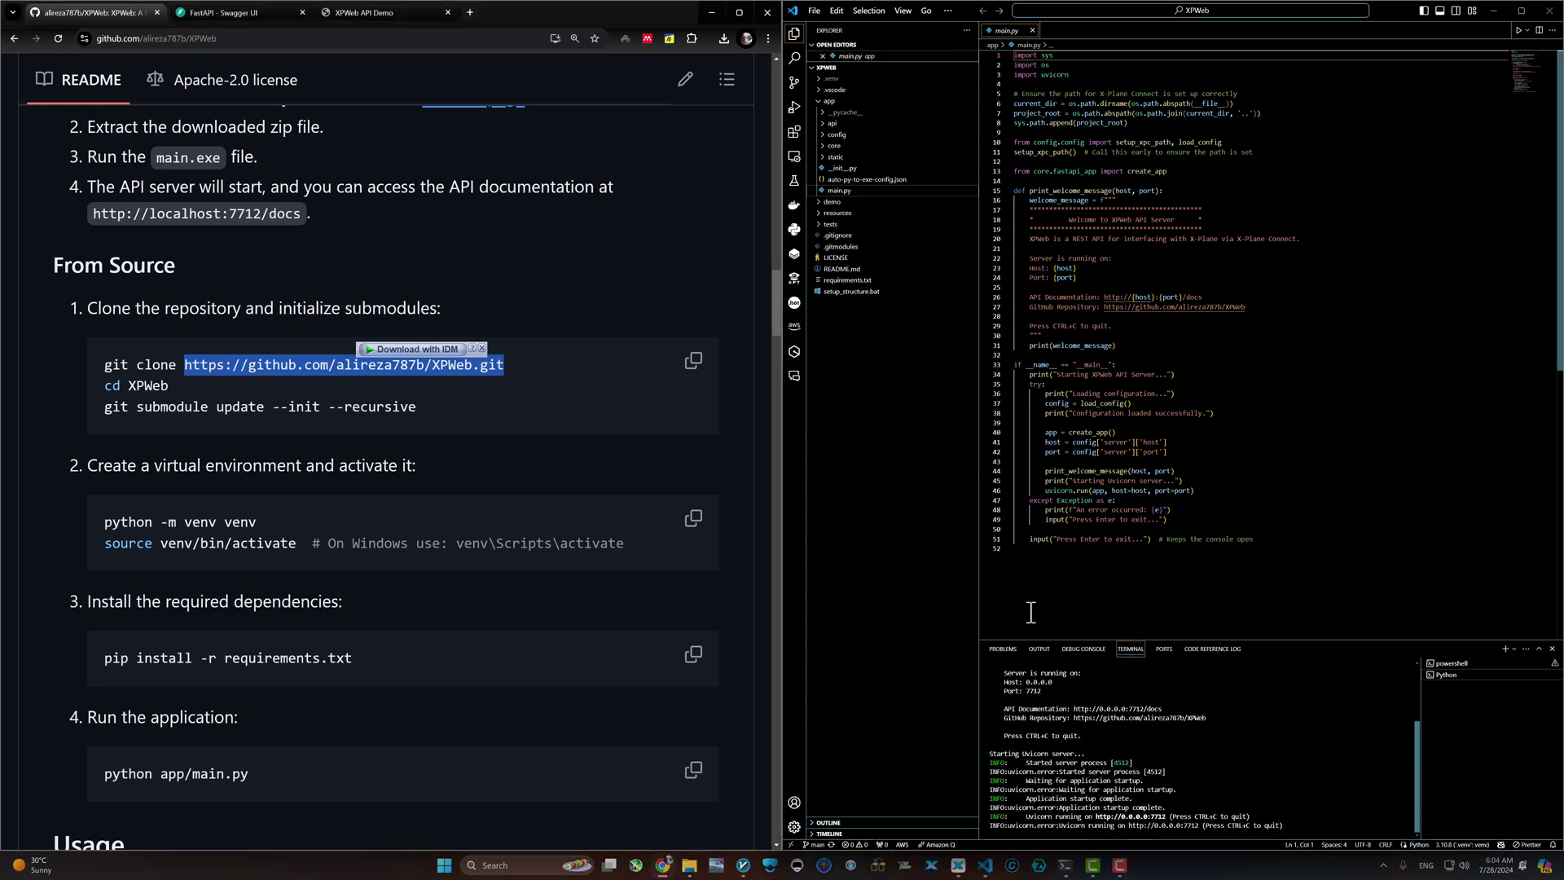
pyautogui.click(229, 12)
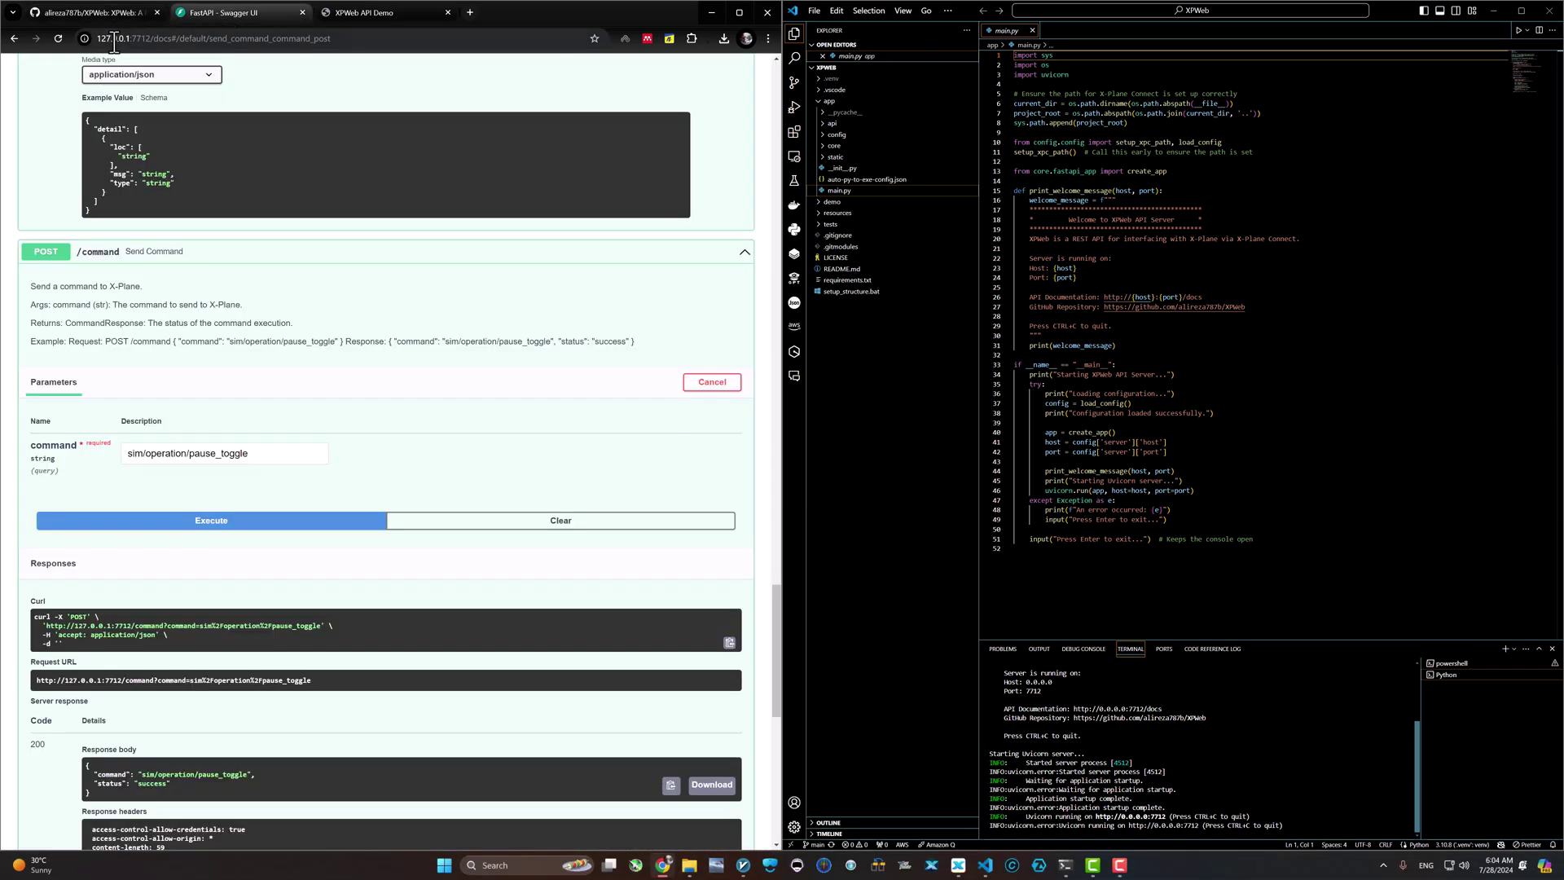
pyautogui.click(59, 37)
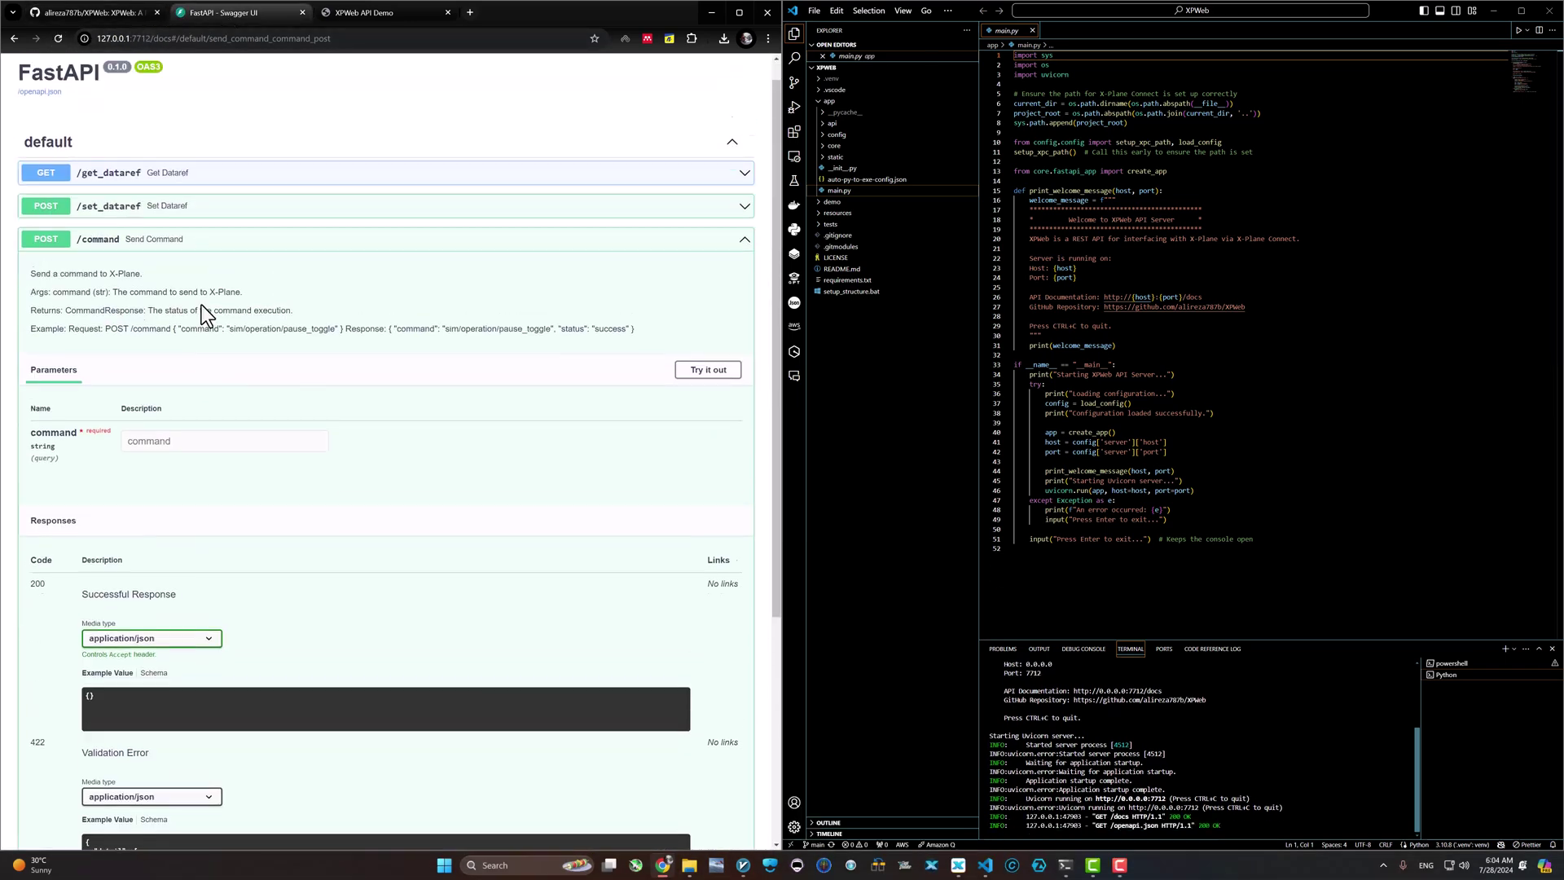
pyautogui.click(364, 15)
pyautogui.click(56, 36)
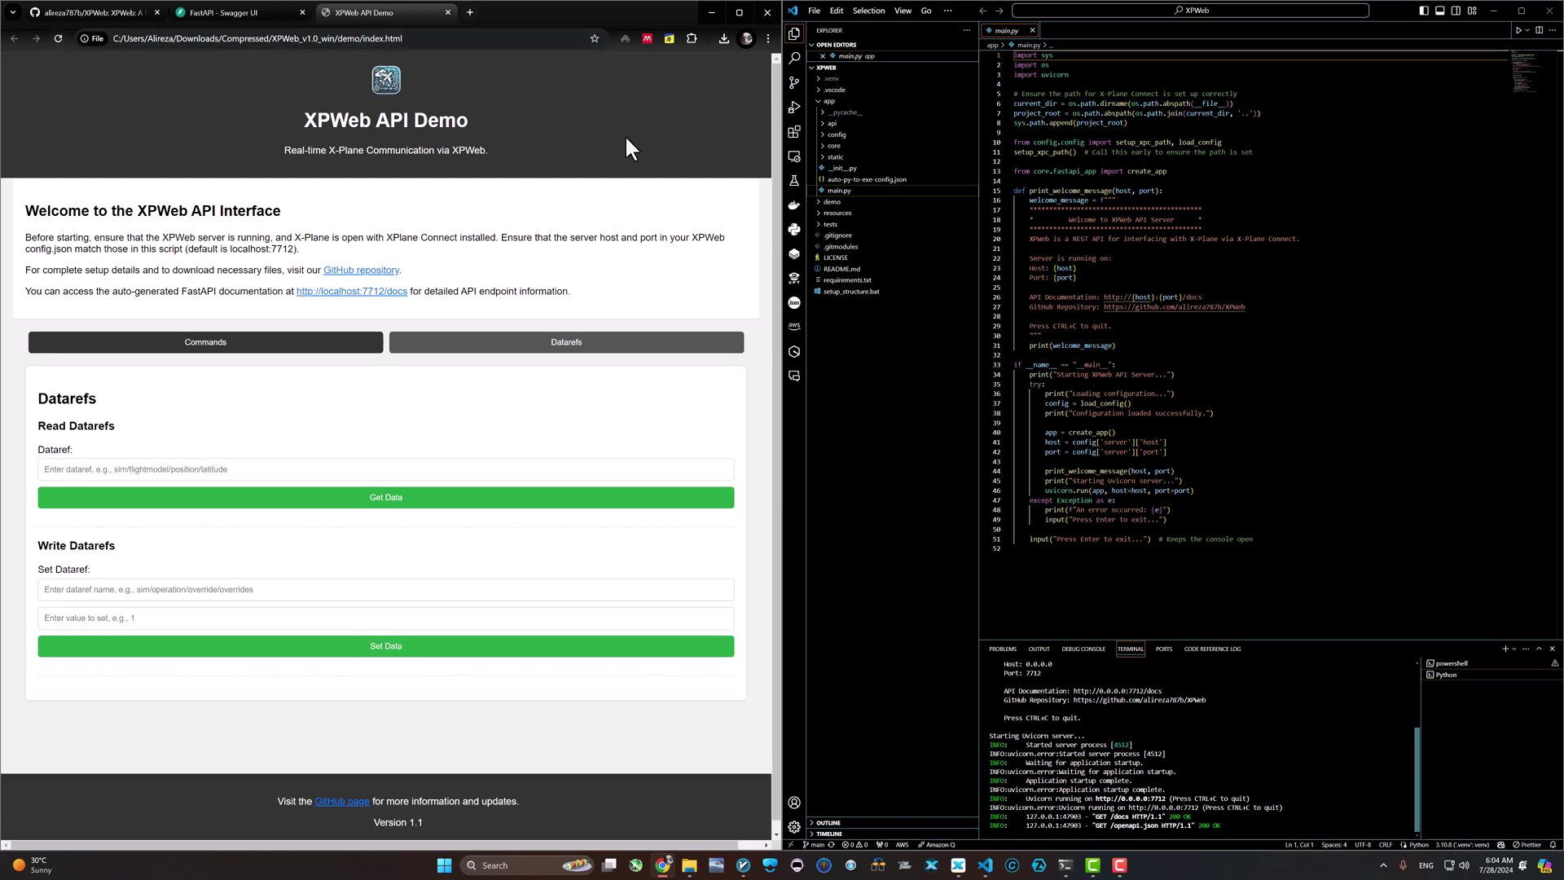
# Stop the running XPWeb API server in the terminal
pyautogui.click(1296, 743)
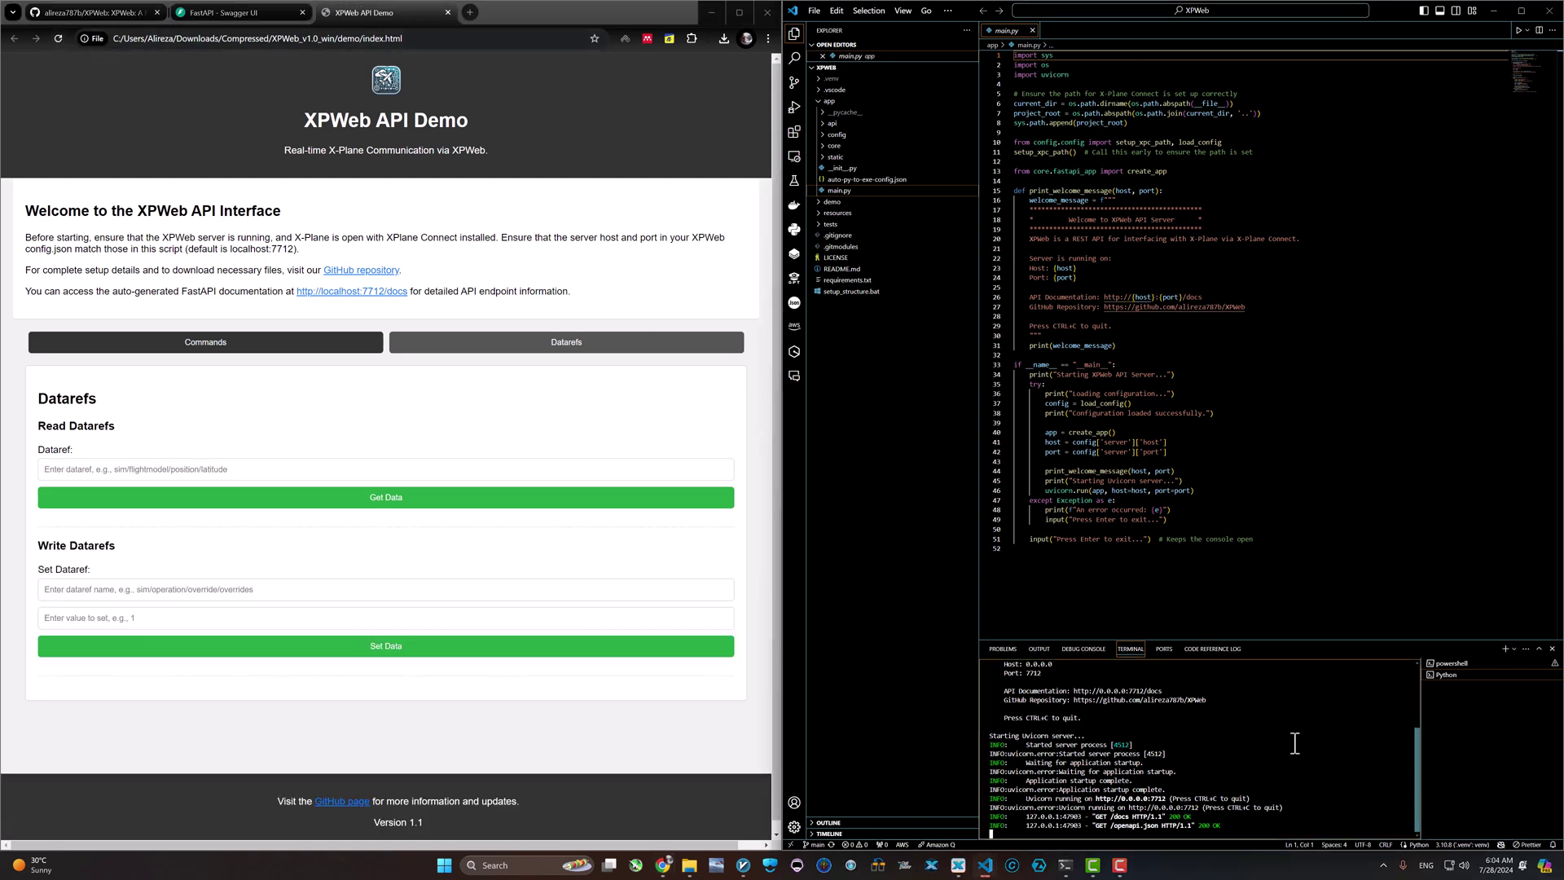
pyautogui.hotkey('ctrl', 'c')
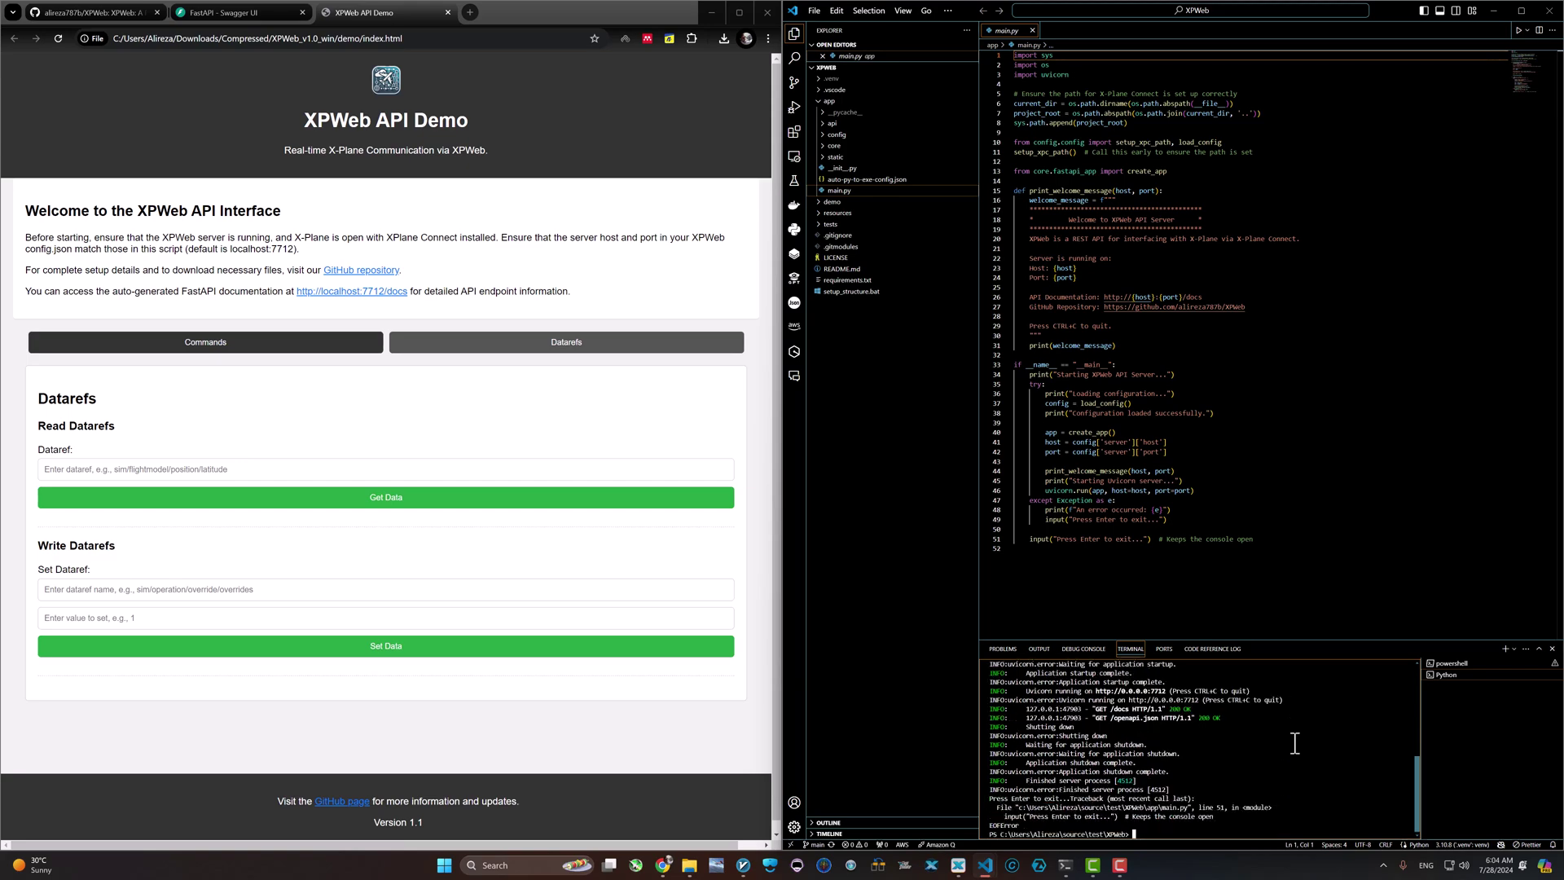